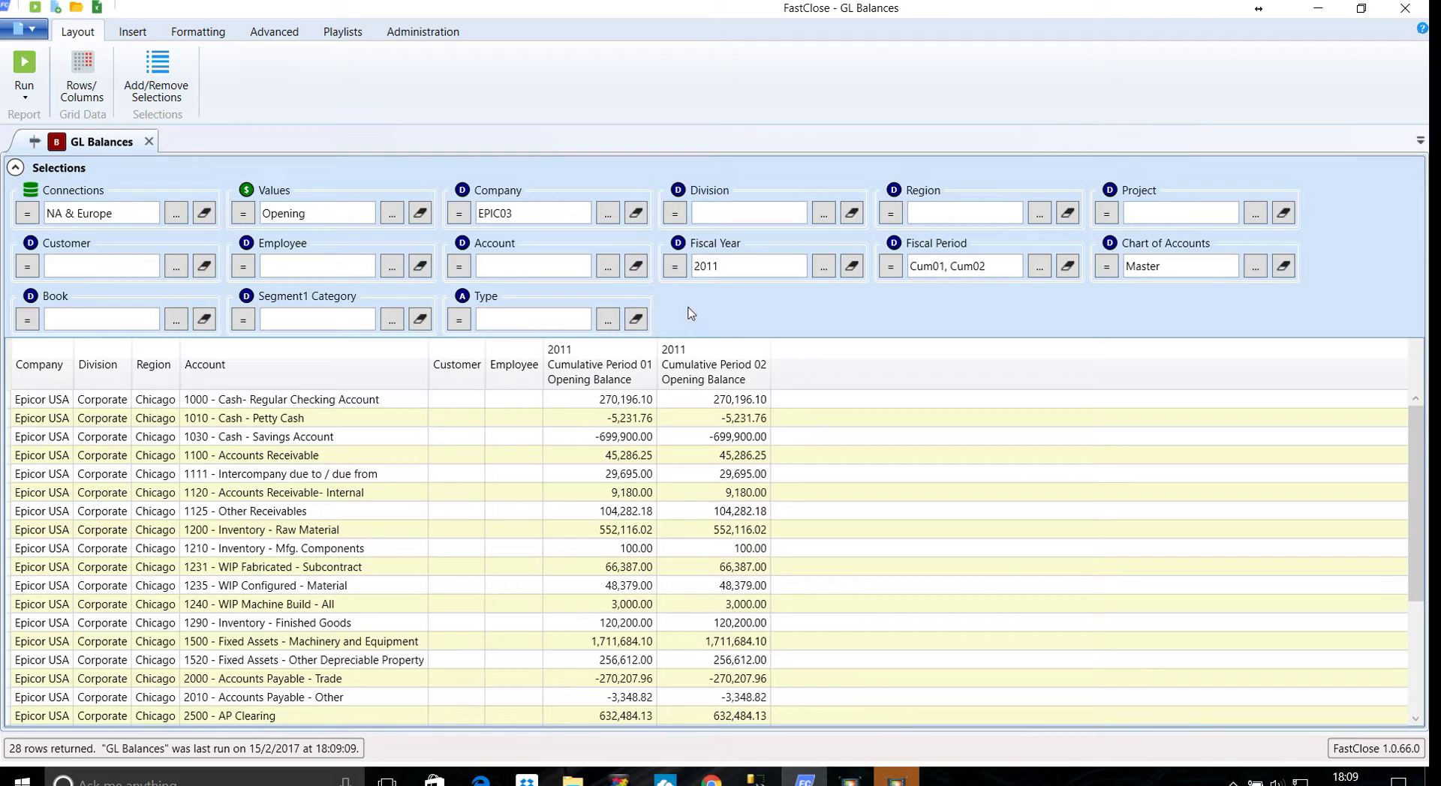
Add the Segment07 dimension to the report's selections.
{"action": "left_click", "coordinate": [101, 207]}
{"action": "left_click", "coordinate": [746, 220]}
{"action": "left_click", "coordinate": [146, 69]}
{"action": "left_click_drag", "start_coordinate": [529, 351], "coordinate": [531, 424]}
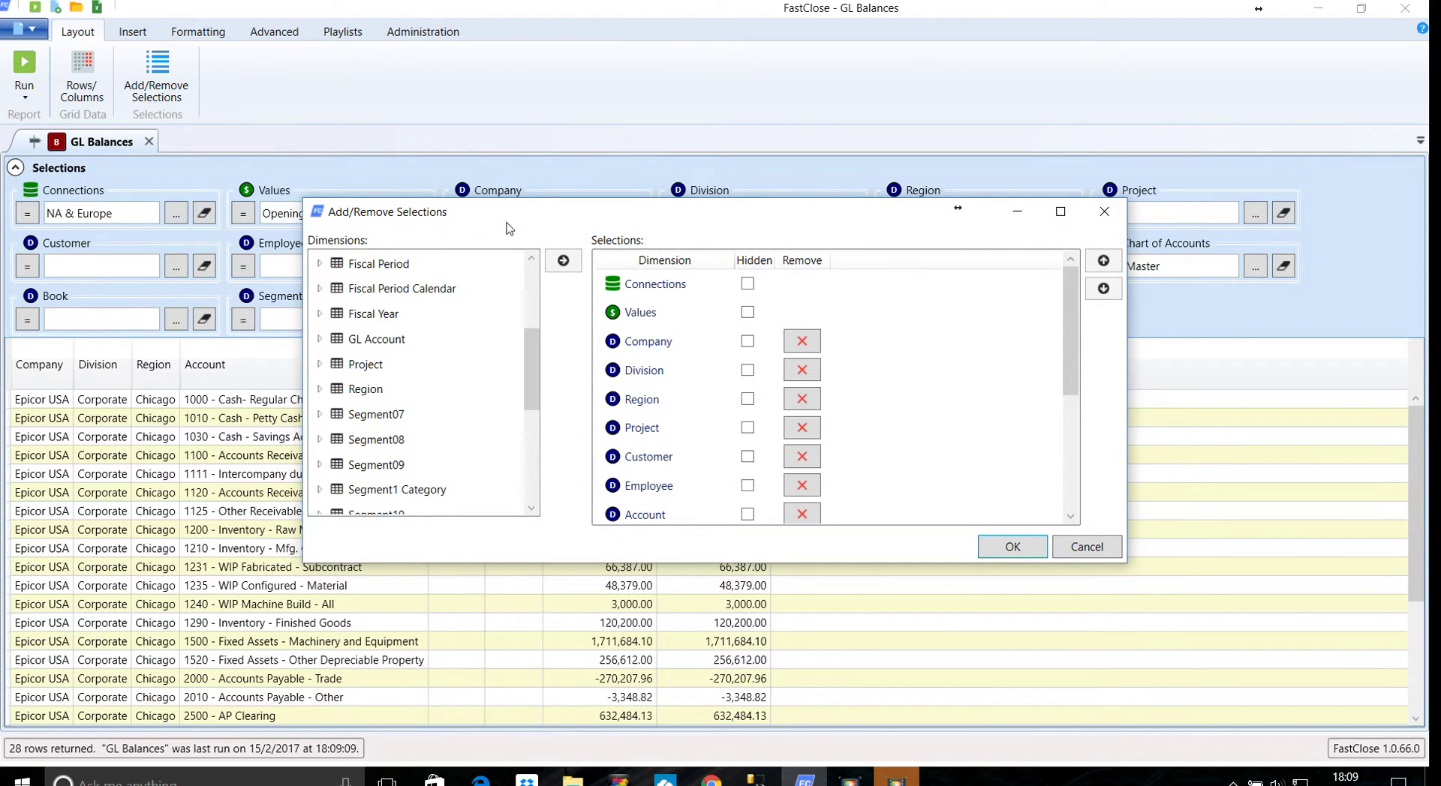
{"action": "left_click_drag", "start_coordinate": [505, 219], "coordinate": [602, 369]}
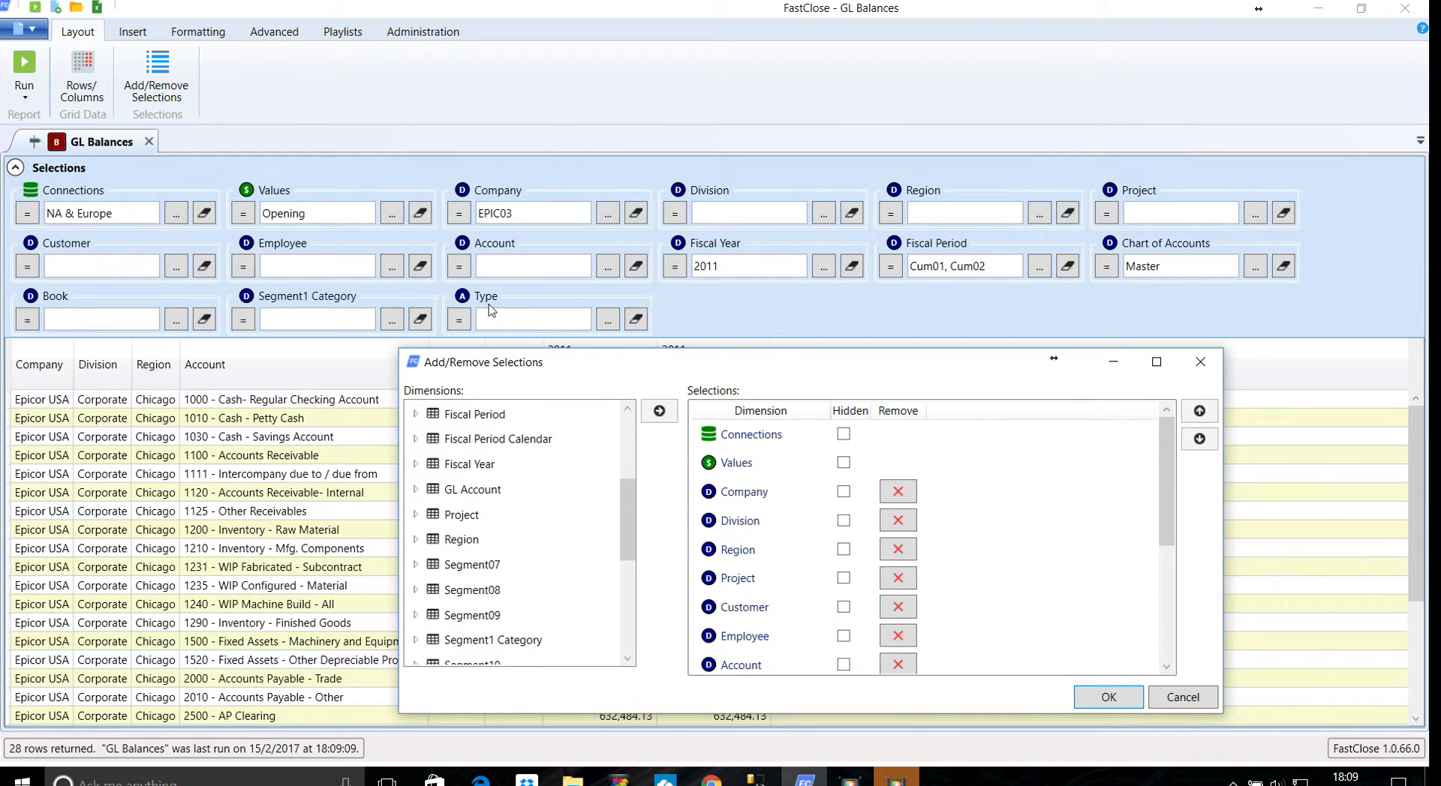
{"action": "left_click", "coordinate": [416, 565]}
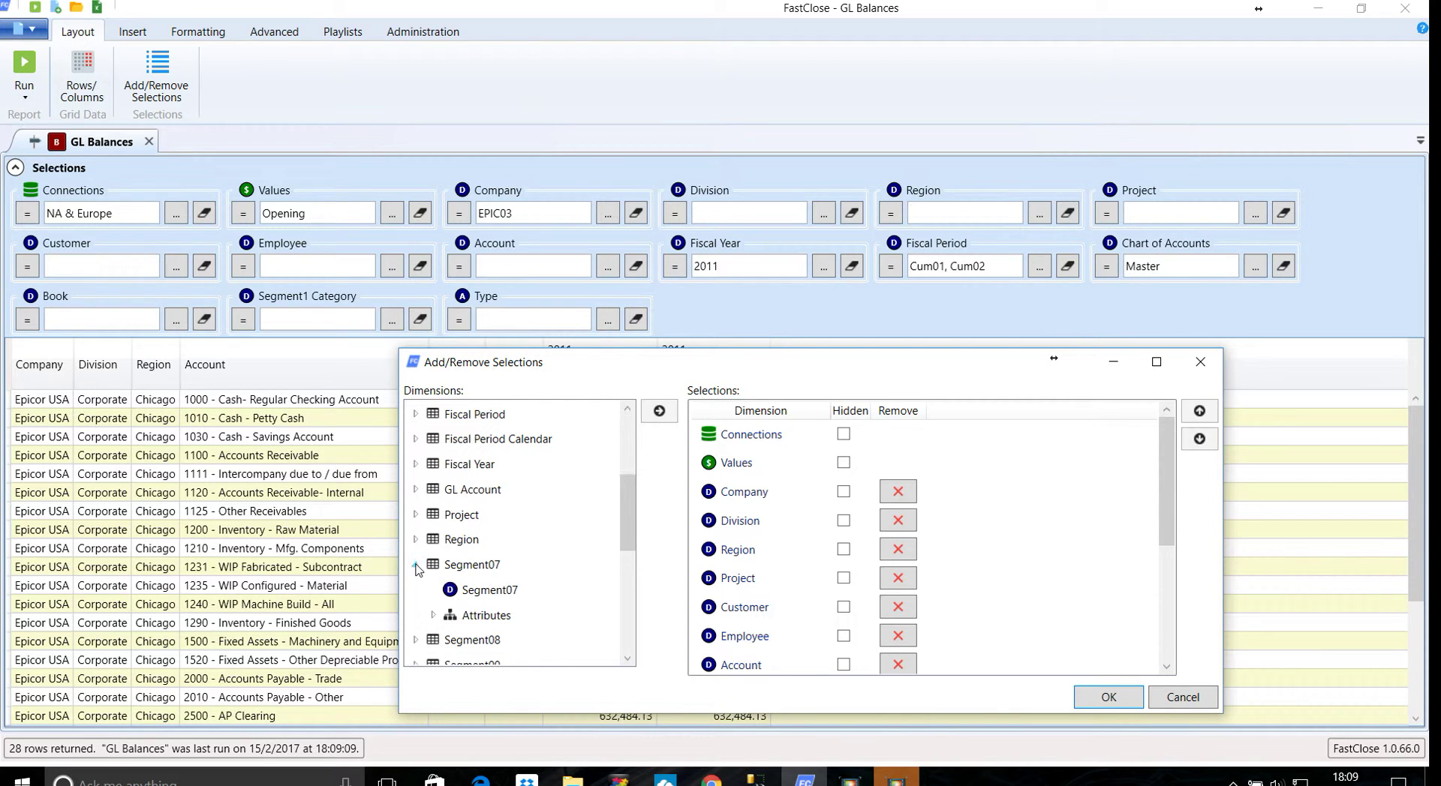
{"action": "double_click", "coordinate": [484, 590]}
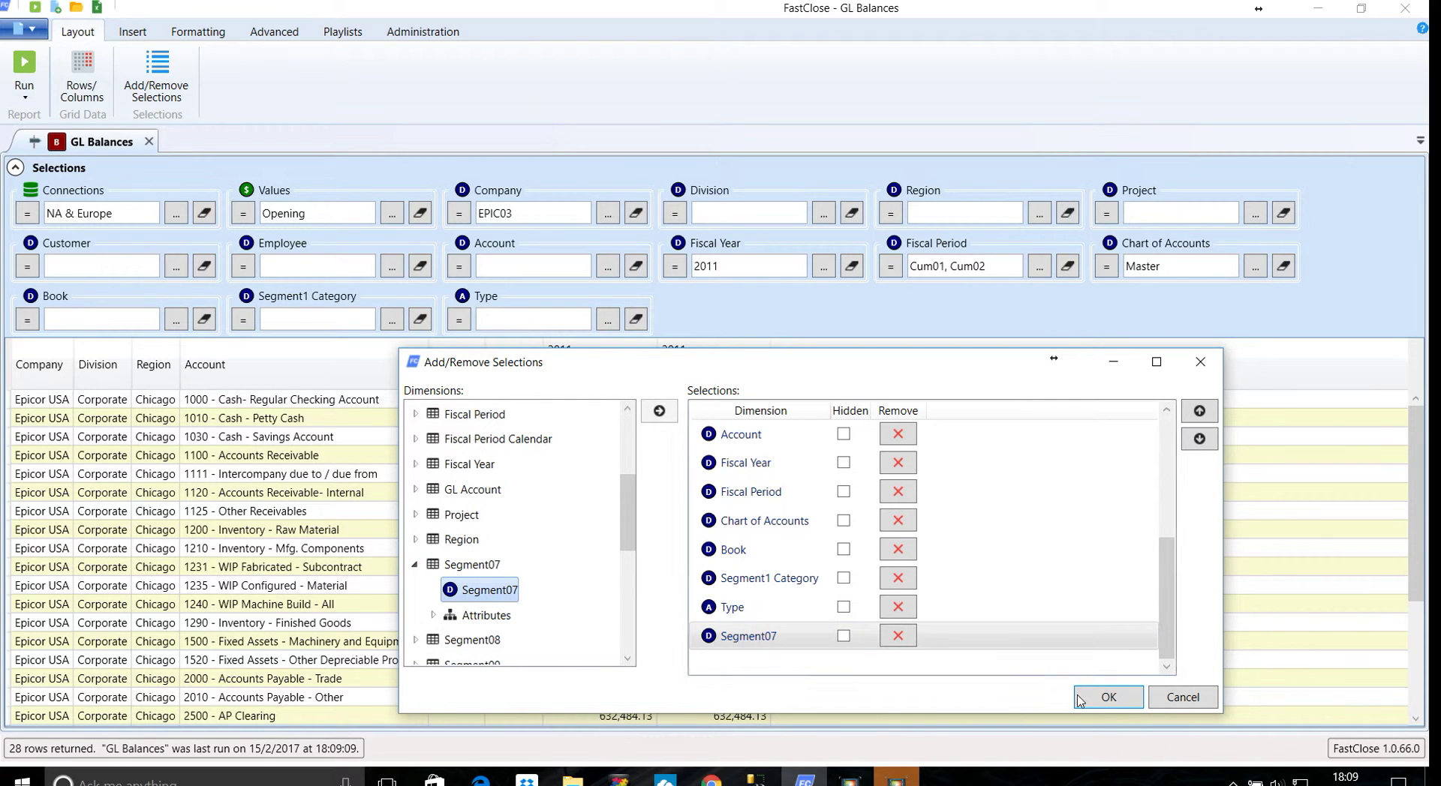
{"action": "left_click", "coordinate": [1108, 698]}
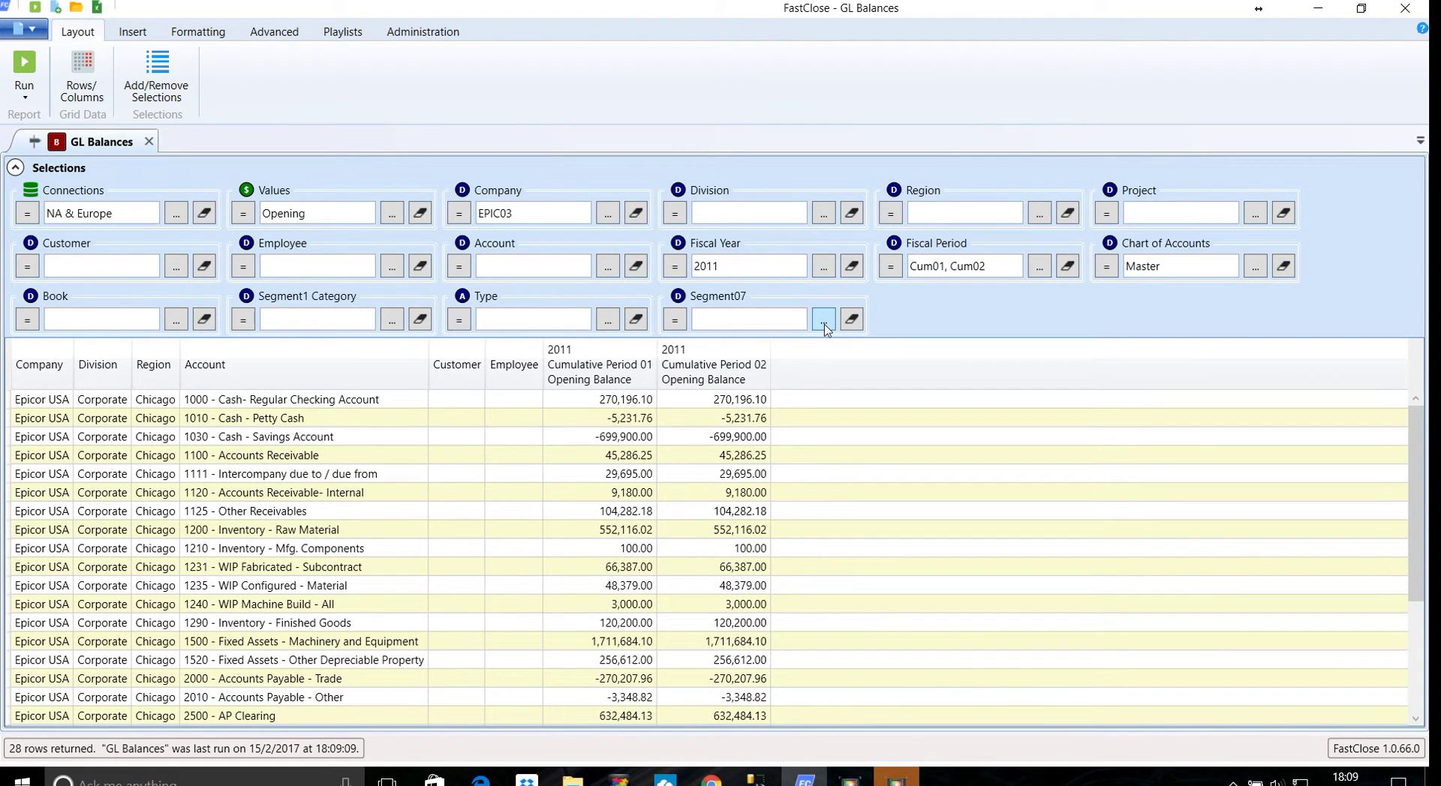
Look through the members available in the Segment07 selection without choosing any.
{"action": "left_click", "coordinate": [824, 321]}
{"action": "left_click", "coordinate": [353, 219]}
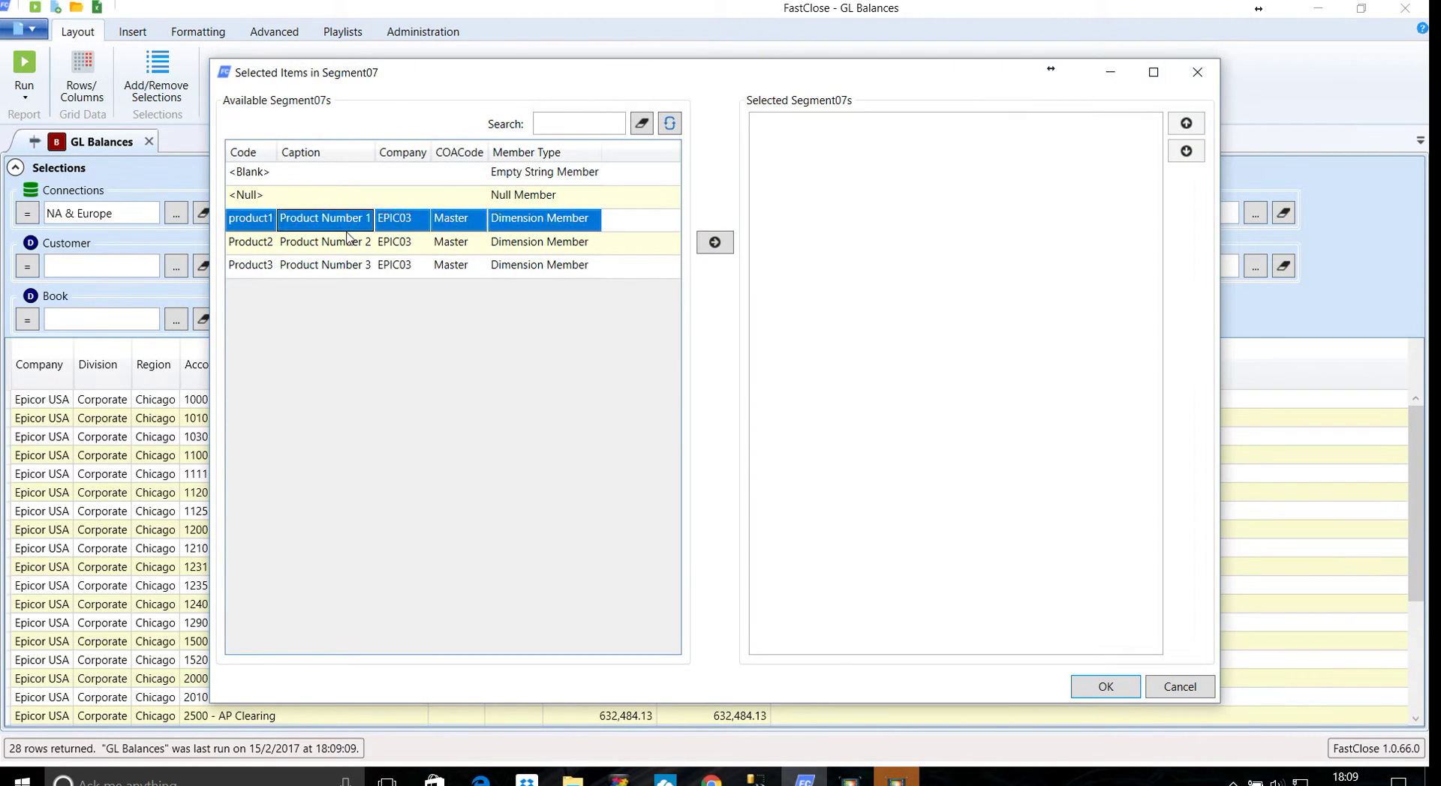
{"action": "left_click", "coordinate": [349, 242]}
{"action": "left_click", "coordinate": [348, 265]}
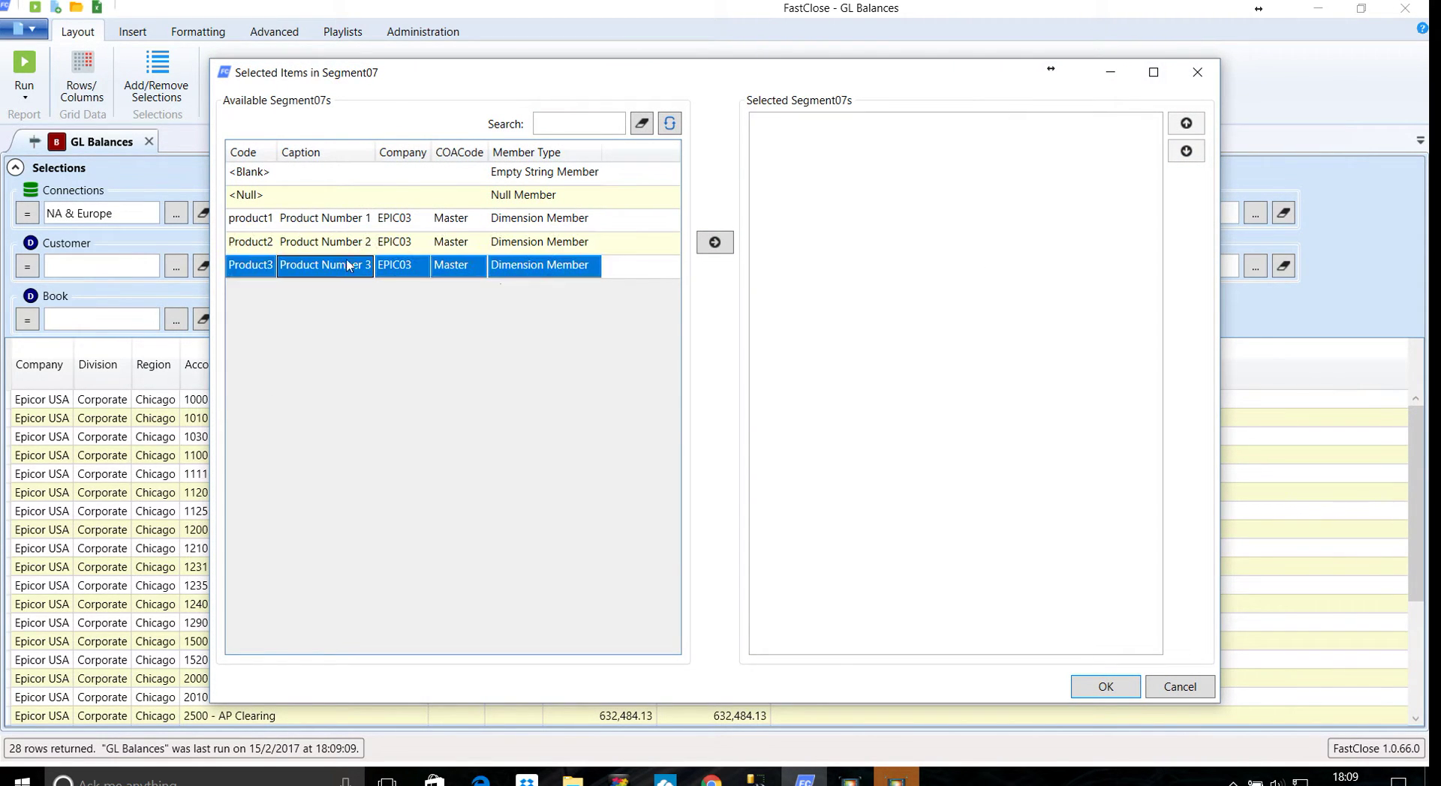
{"action": "left_click", "coordinate": [1121, 694]}
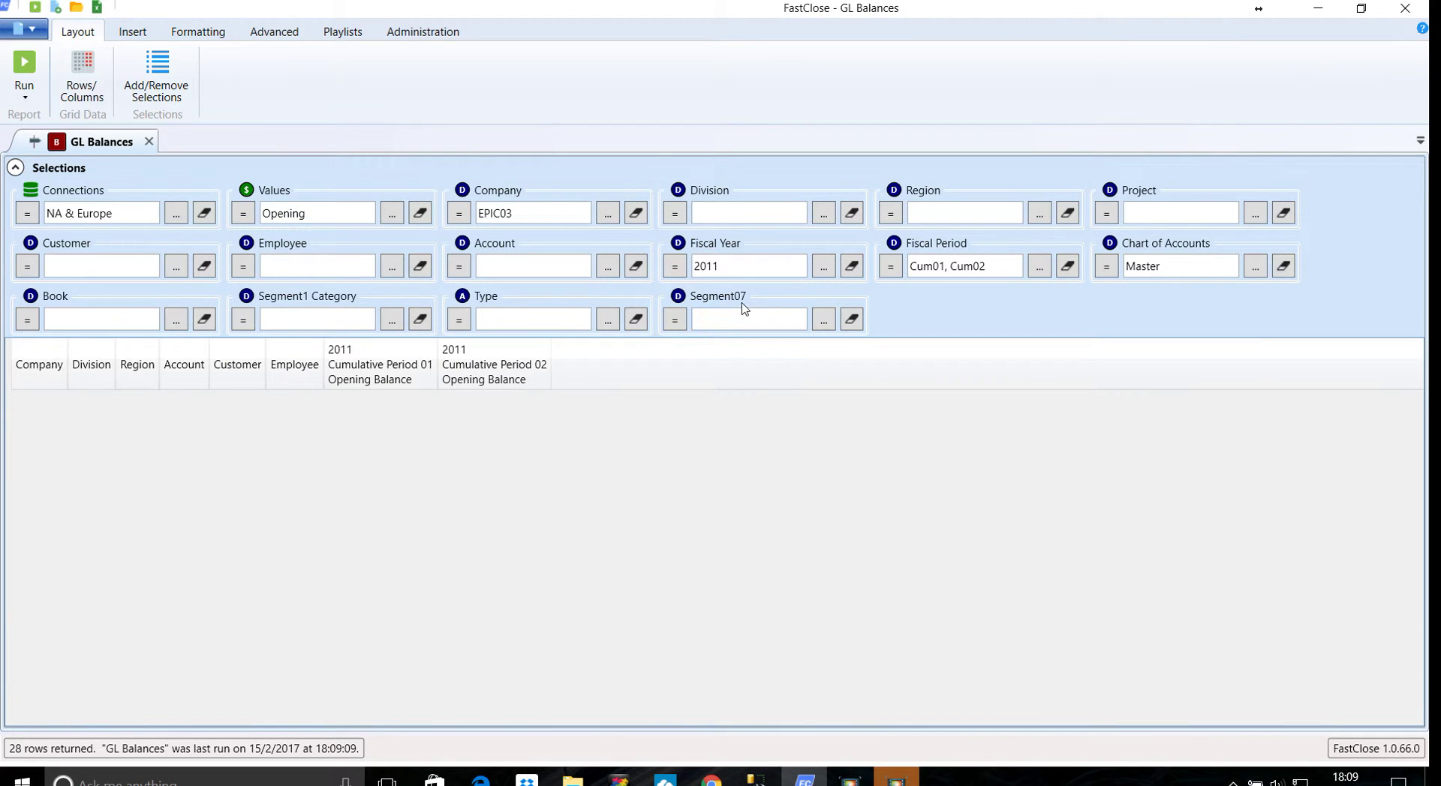
Add a dimension caption that renames Segment07 to Product.
{"action": "left_click", "coordinate": [281, 31]}
{"action": "left_click", "coordinate": [156, 75]}
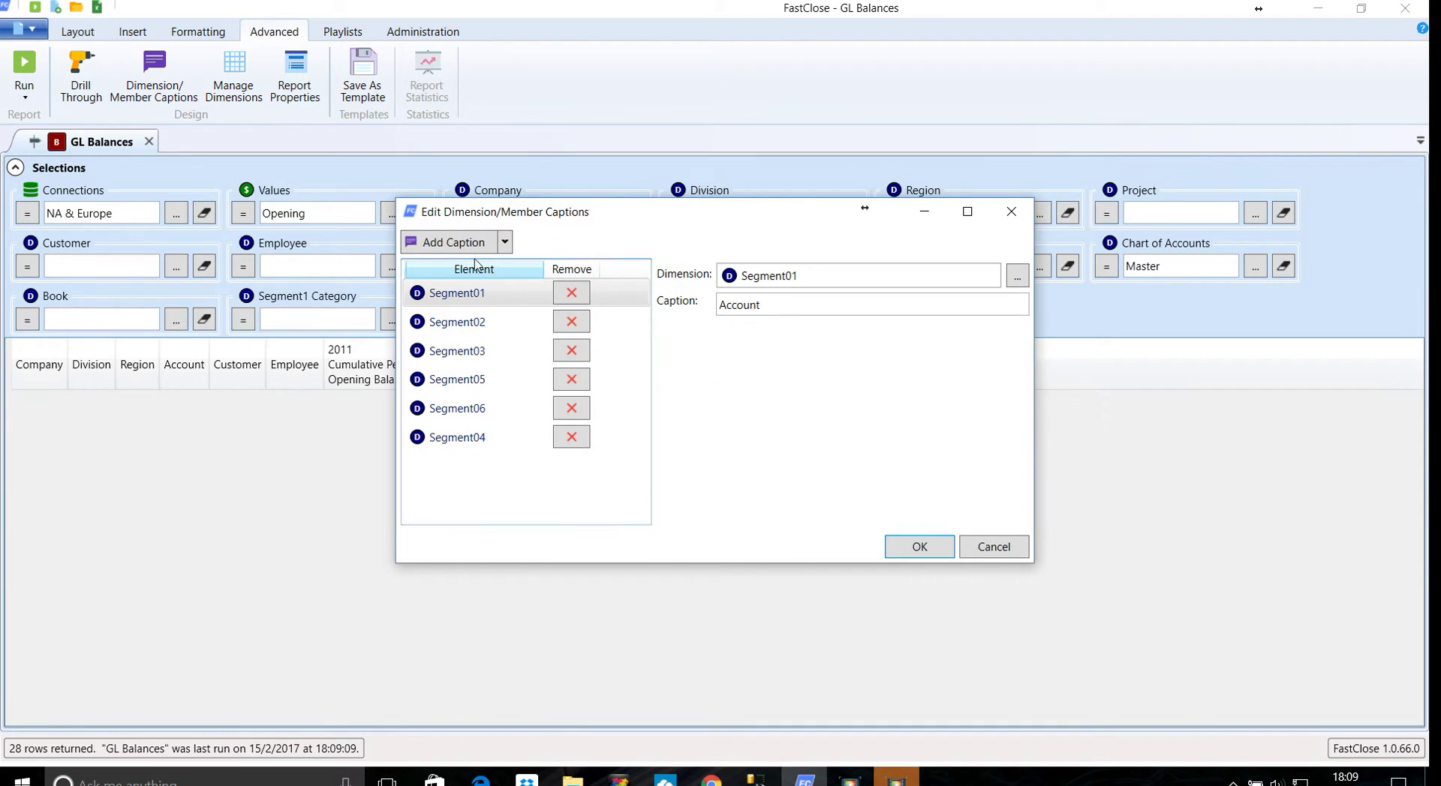
{"action": "left_click", "coordinate": [465, 243]}
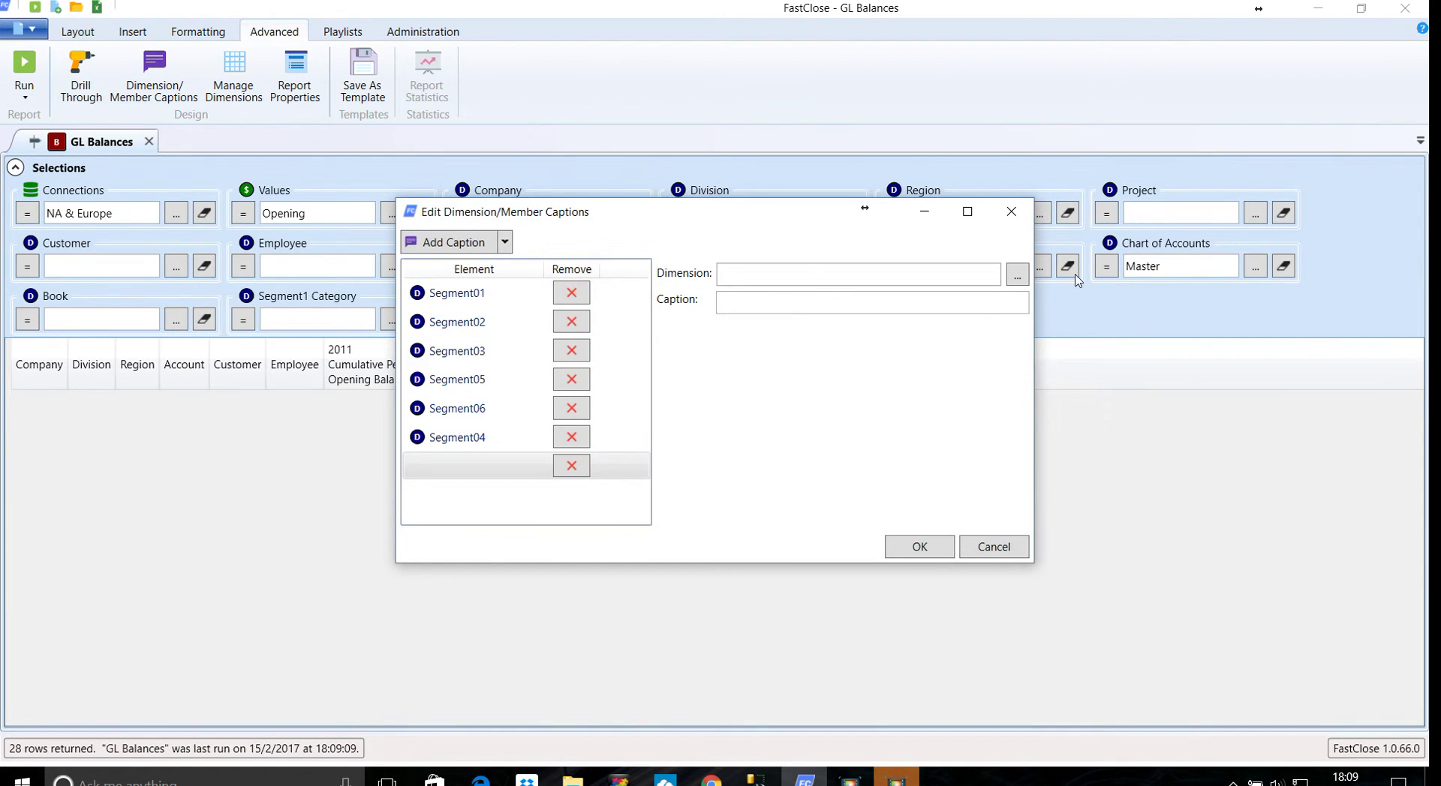
{"action": "left_click", "coordinate": [1016, 275]}
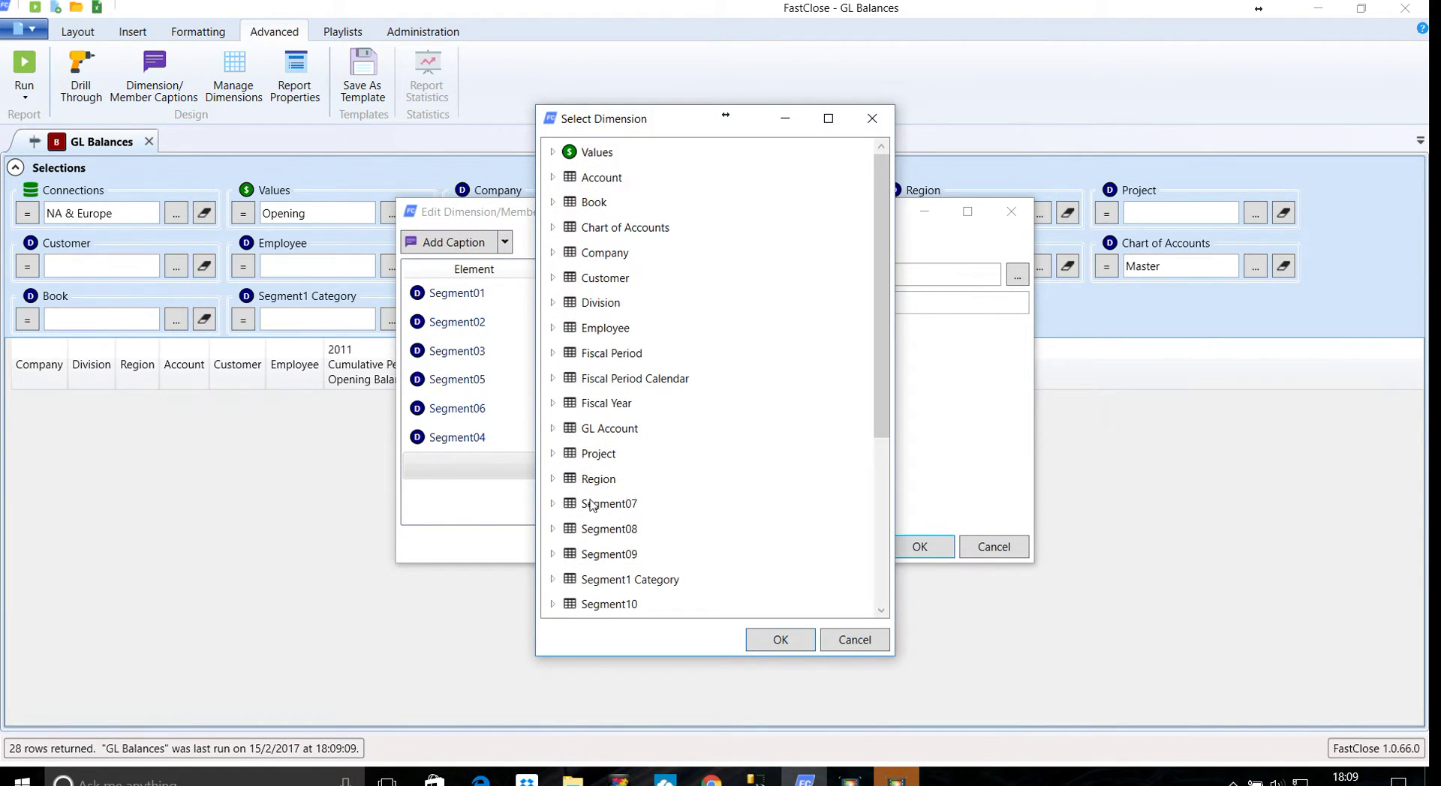
{"action": "left_click", "coordinate": [553, 504]}
{"action": "double_click", "coordinate": [616, 529]}
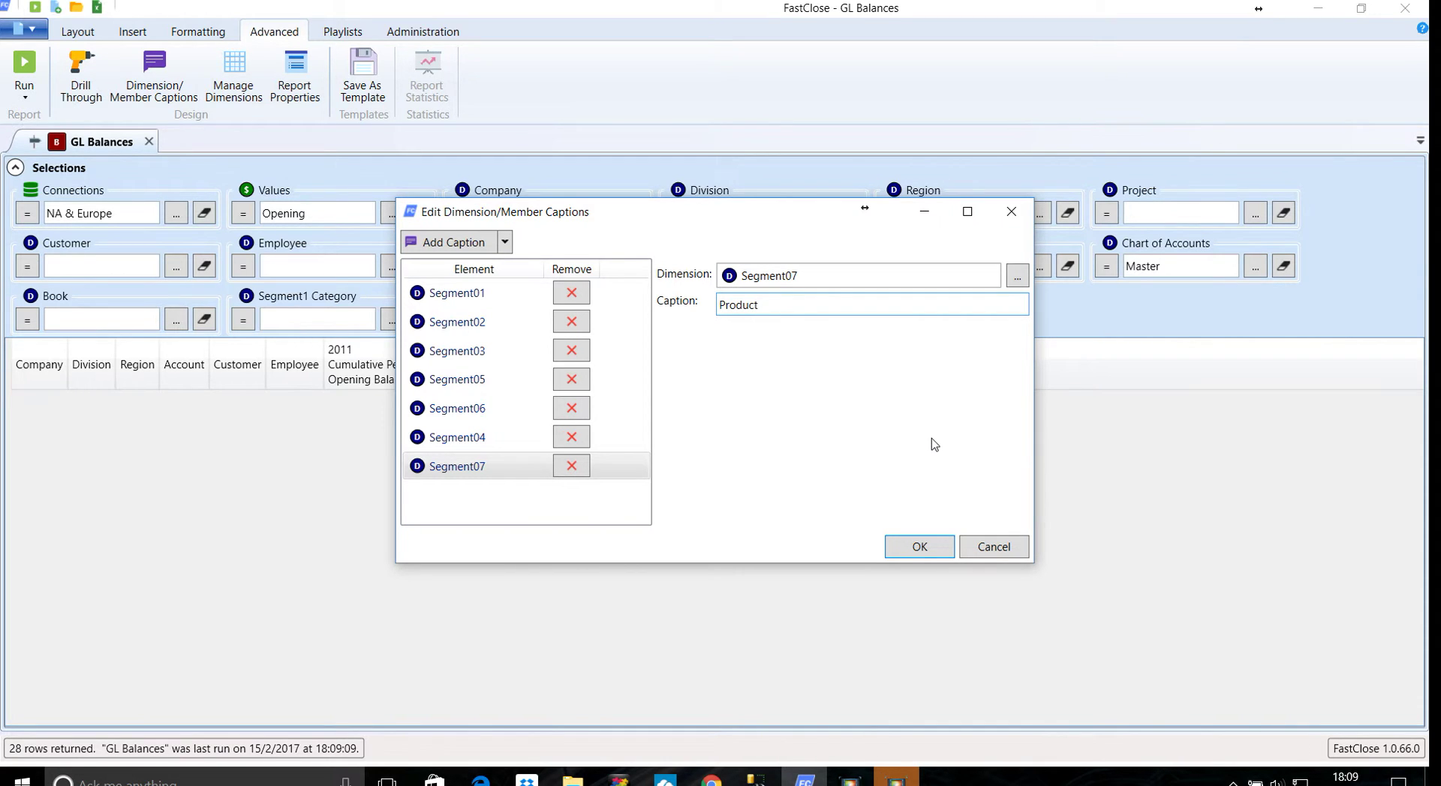
{"action": "left_click", "coordinate": [915, 547]}
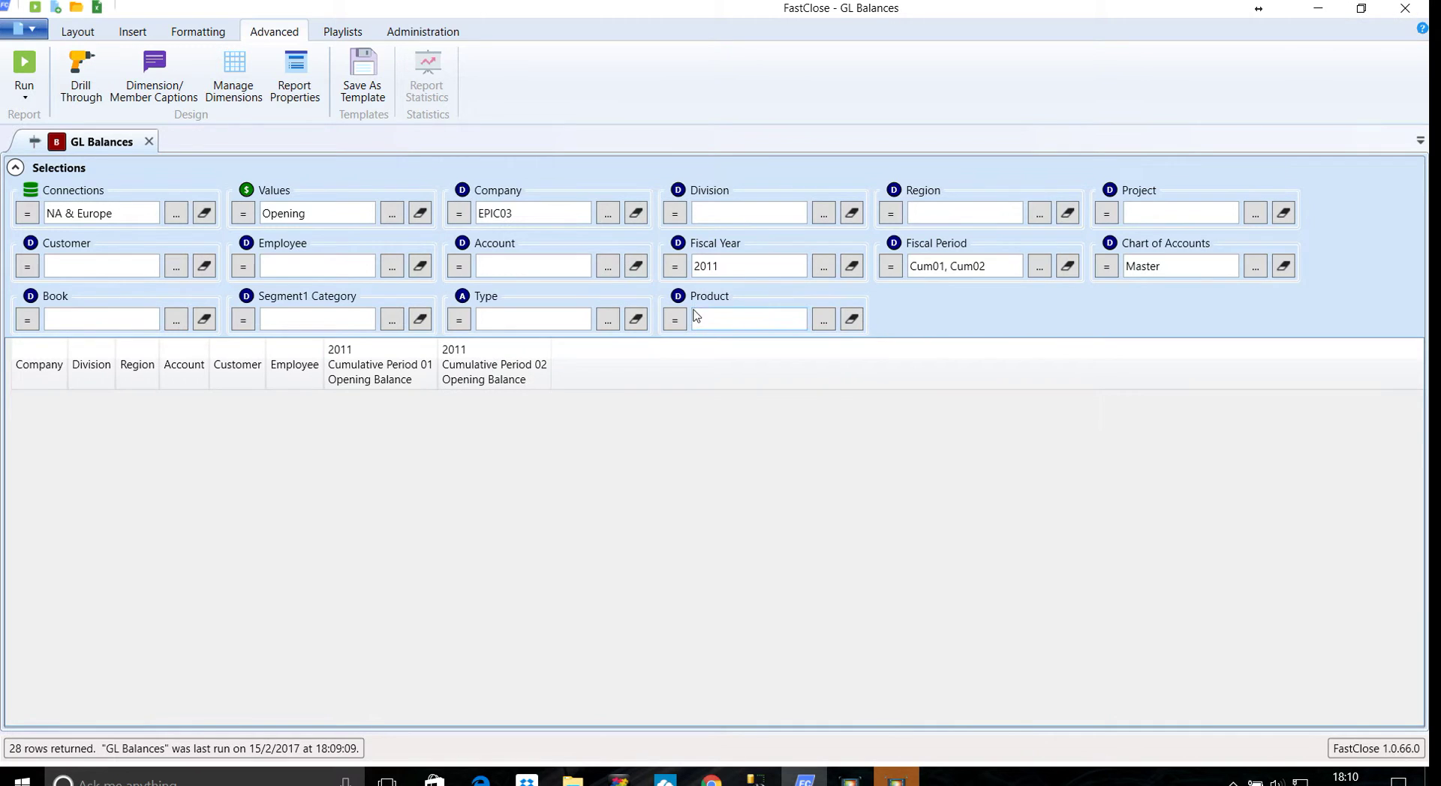
Run the report with the Product selection set to product1, and clear that selection.
{"action": "left_click", "coordinate": [823, 319]}
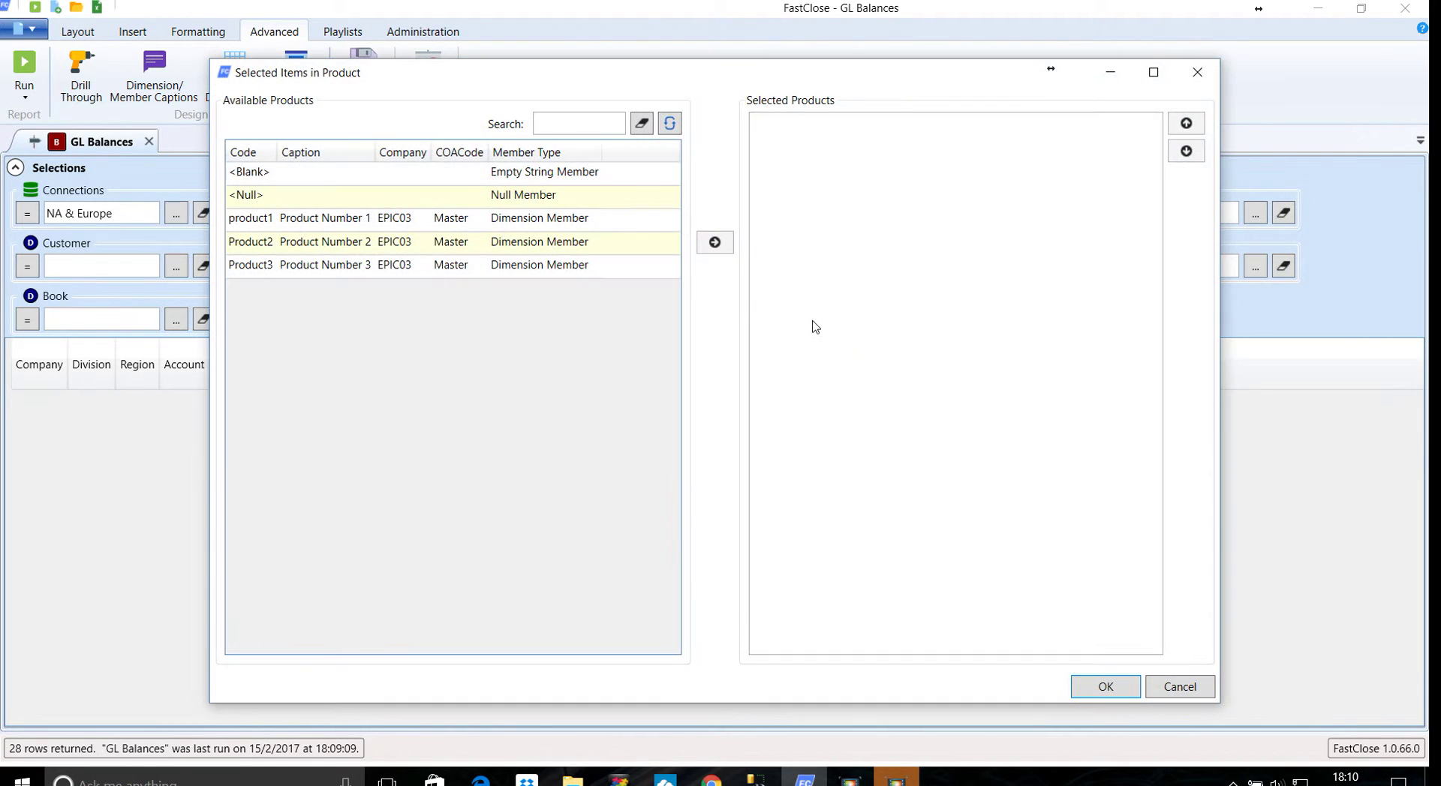
{"action": "double_click", "coordinate": [324, 223]}
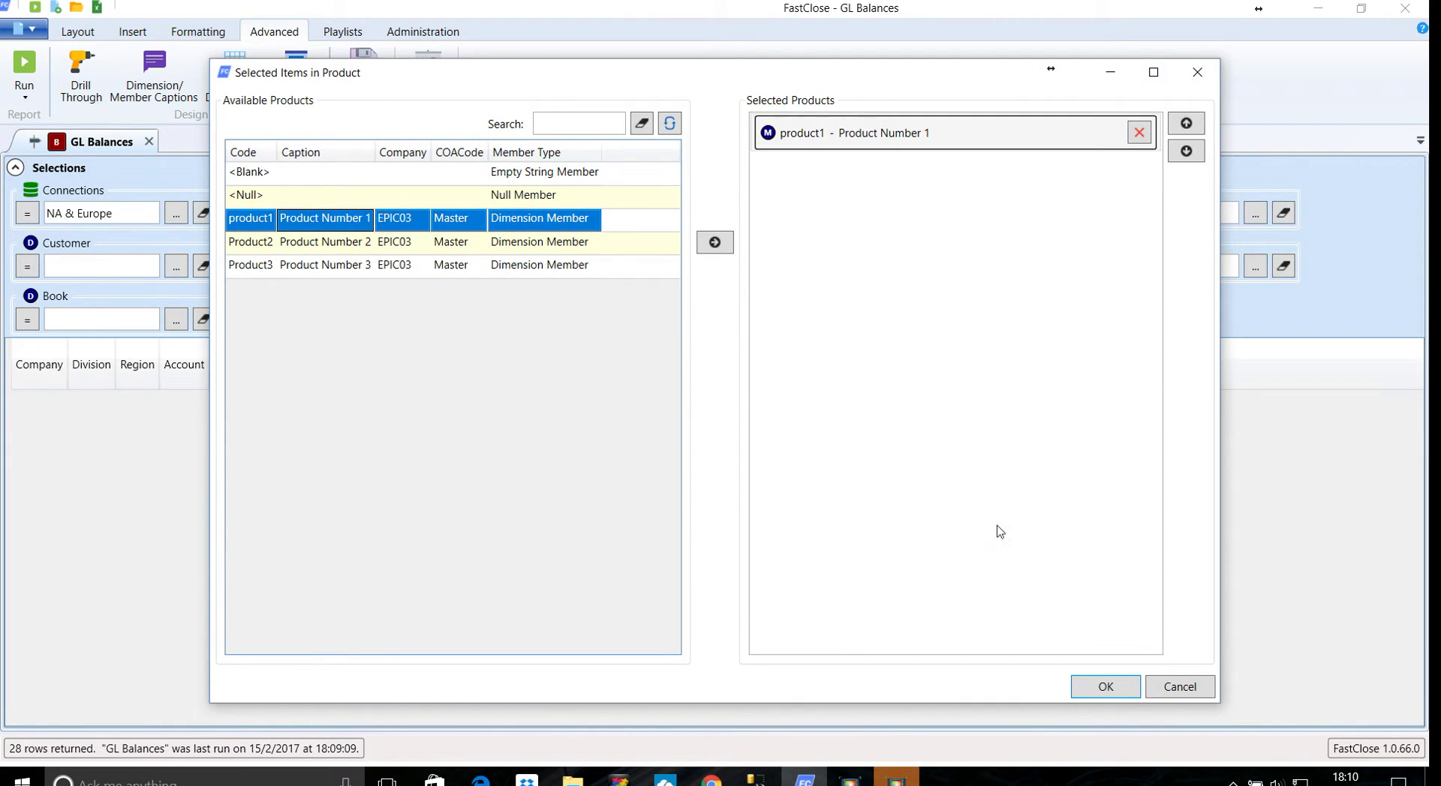
{"action": "left_click", "coordinate": [1085, 697]}
{"action": "left_click", "coordinate": [25, 75]}
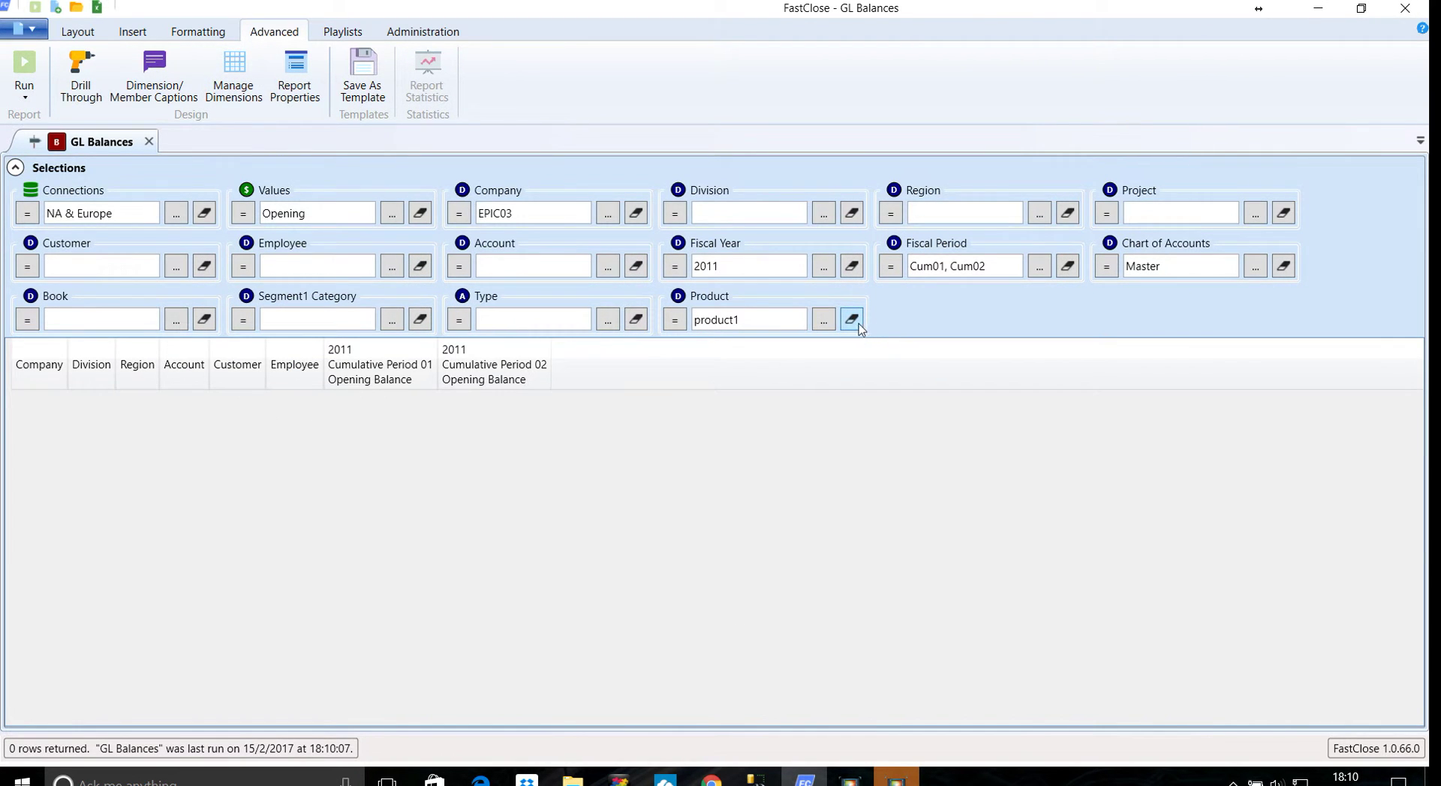
{"action": "left_click", "coordinate": [852, 320]}
{"action": "left_click", "coordinate": [77, 36]}
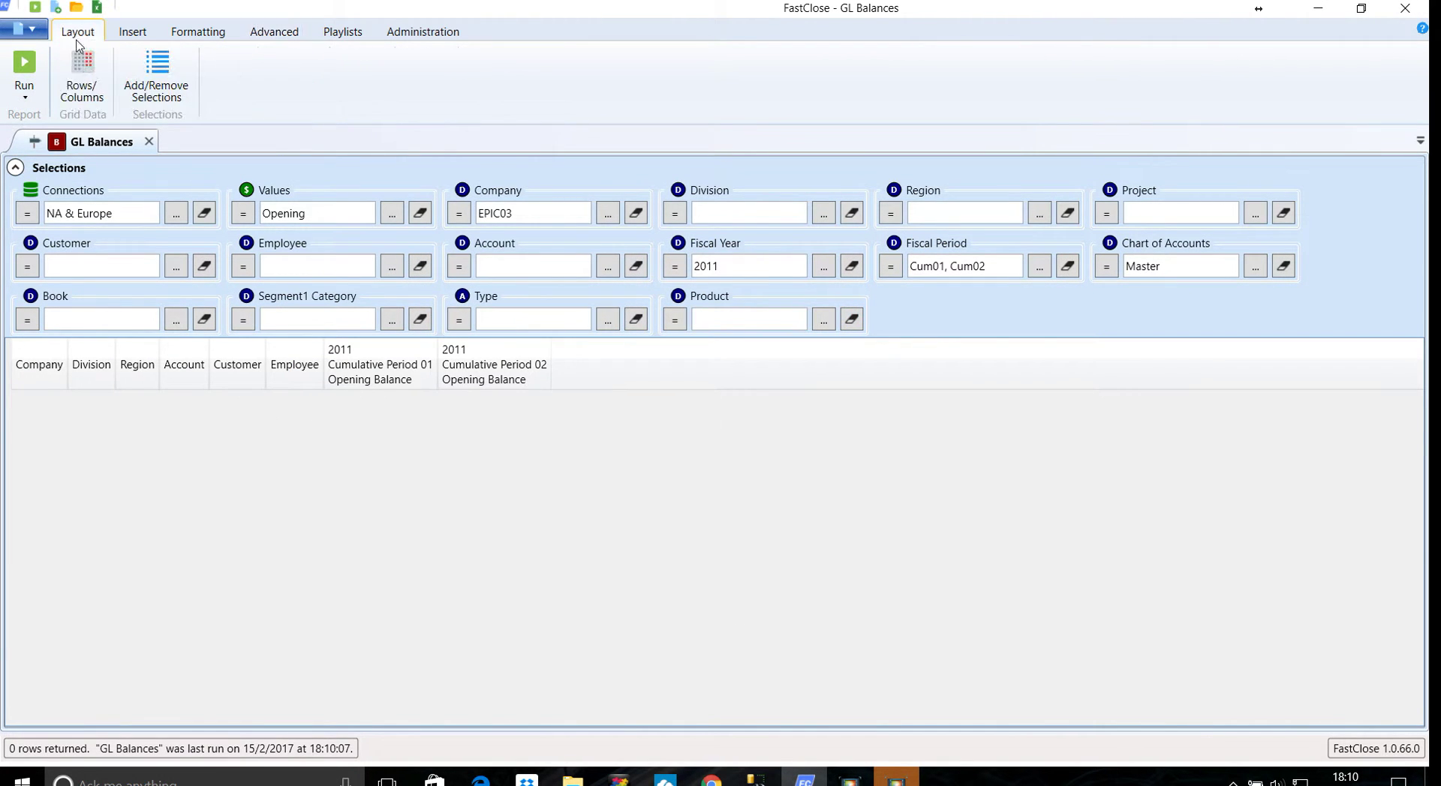
{"action": "left_click", "coordinate": [83, 74]}
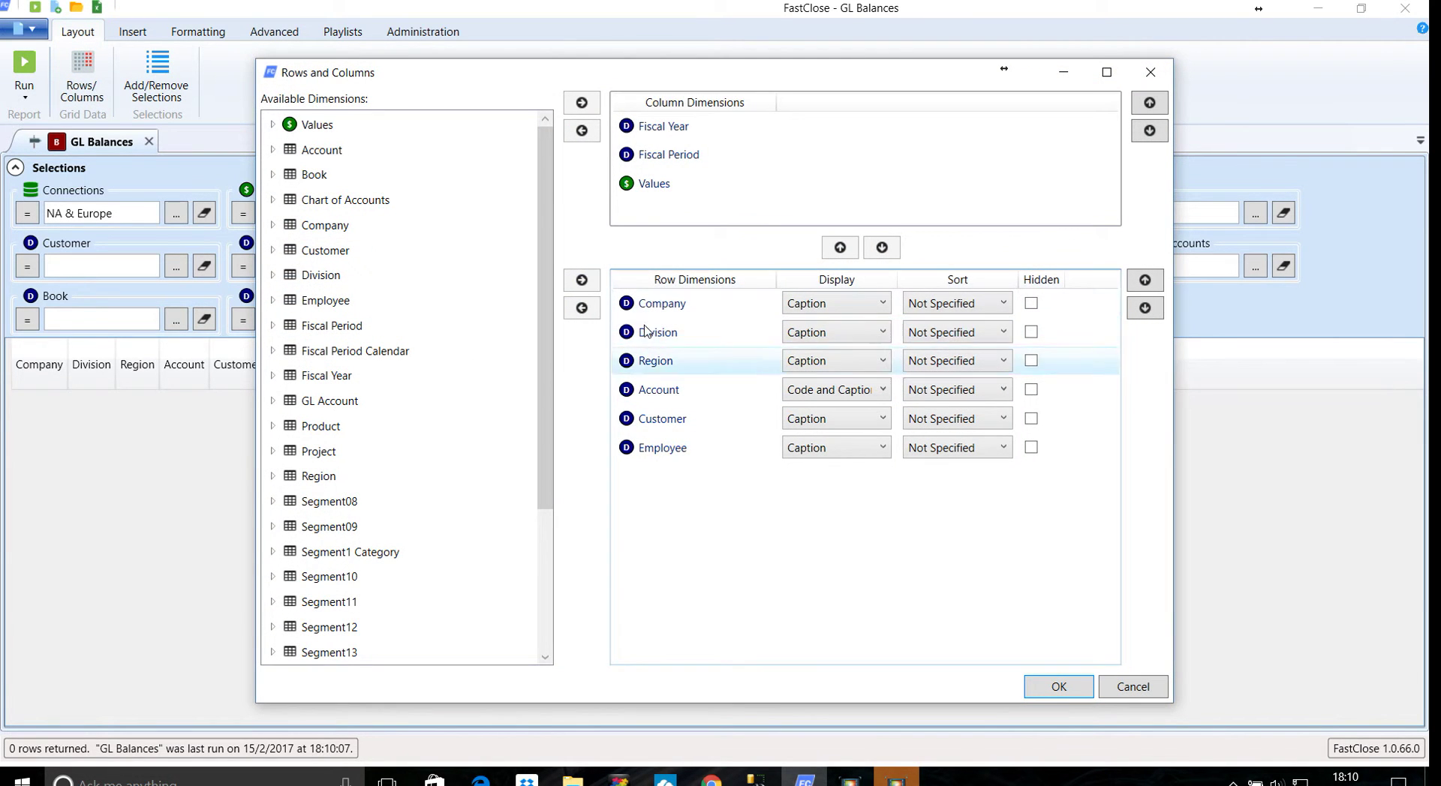
{"action": "left_click", "coordinate": [1150, 72]}
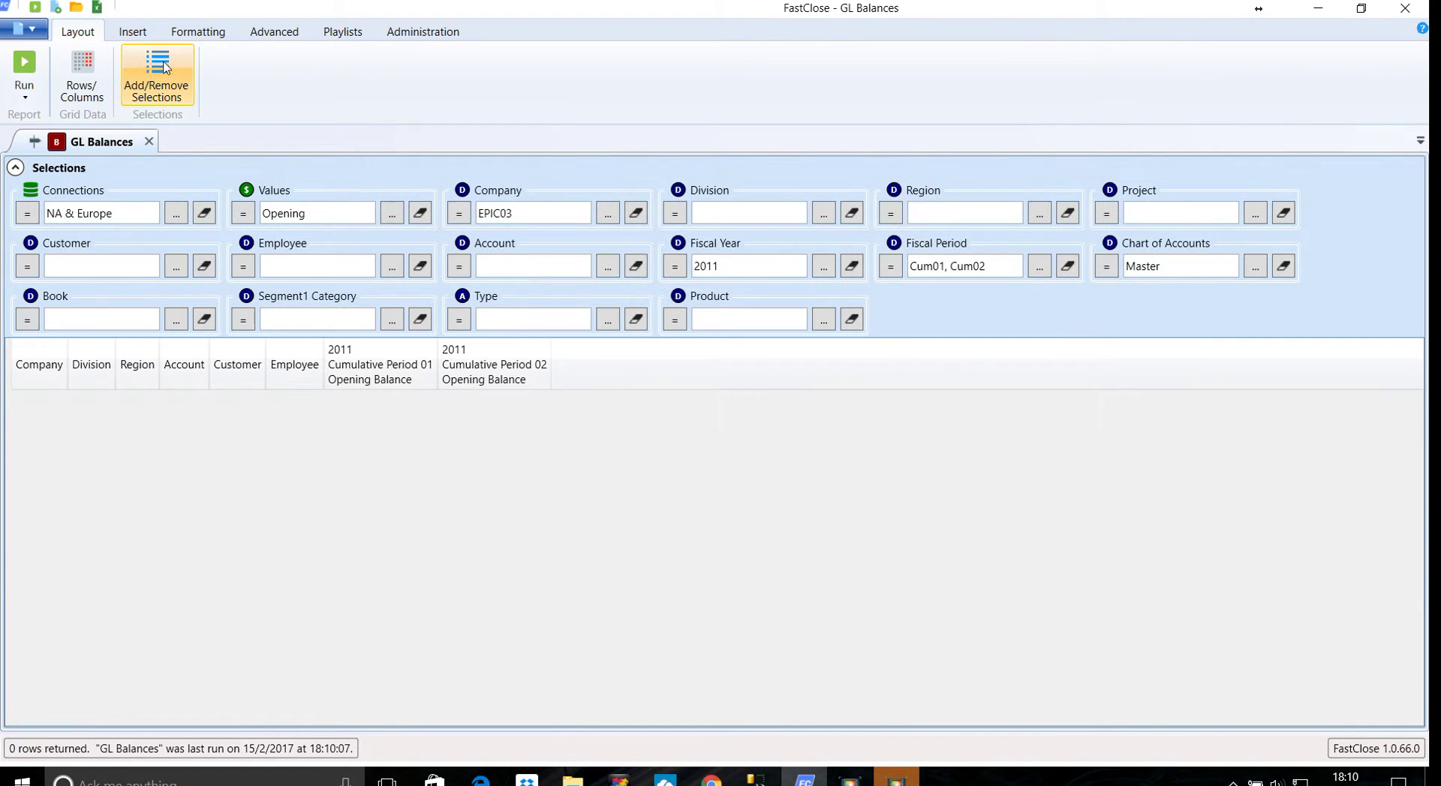
{"action": "left_click", "coordinate": [167, 93]}
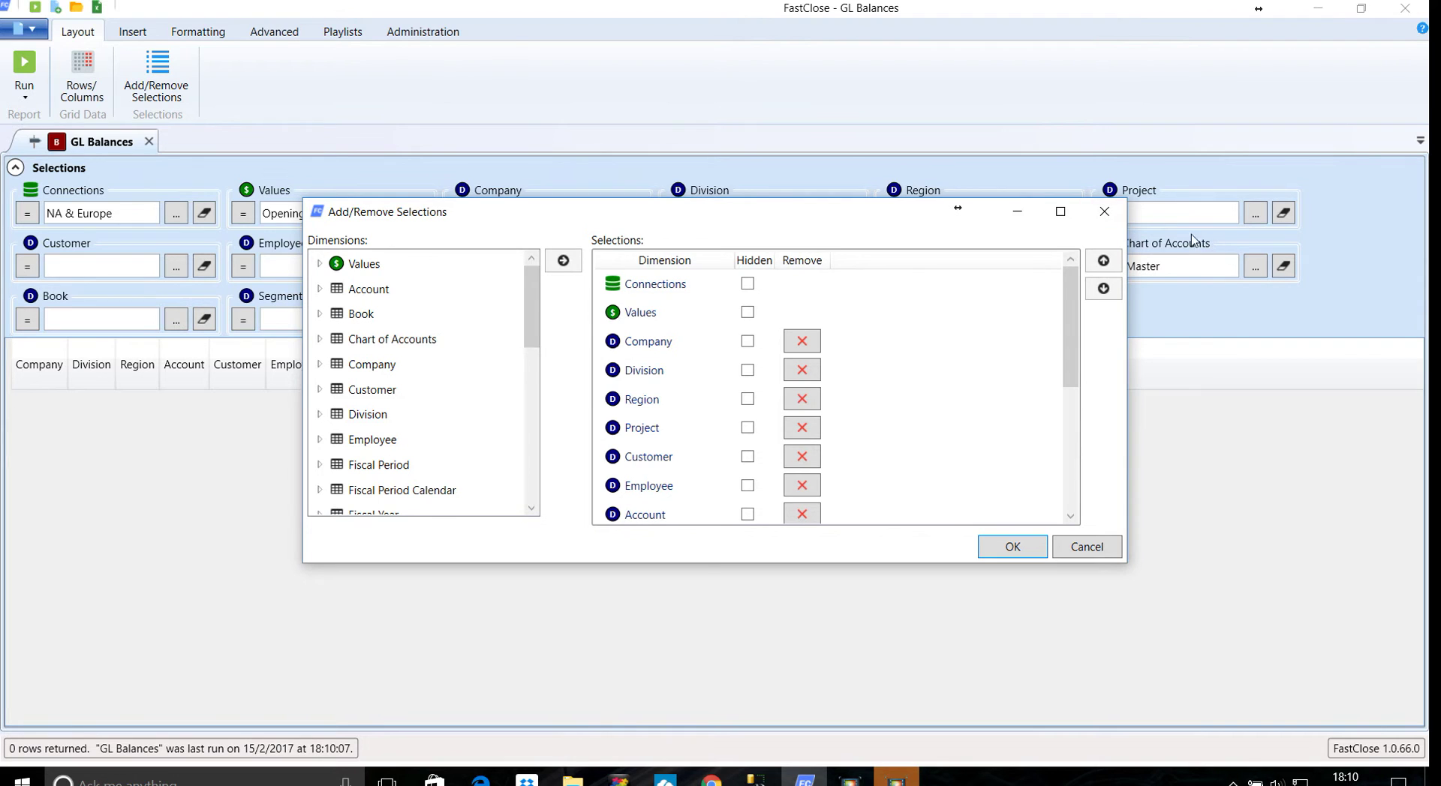
{"action": "left_click", "coordinate": [1103, 211]}
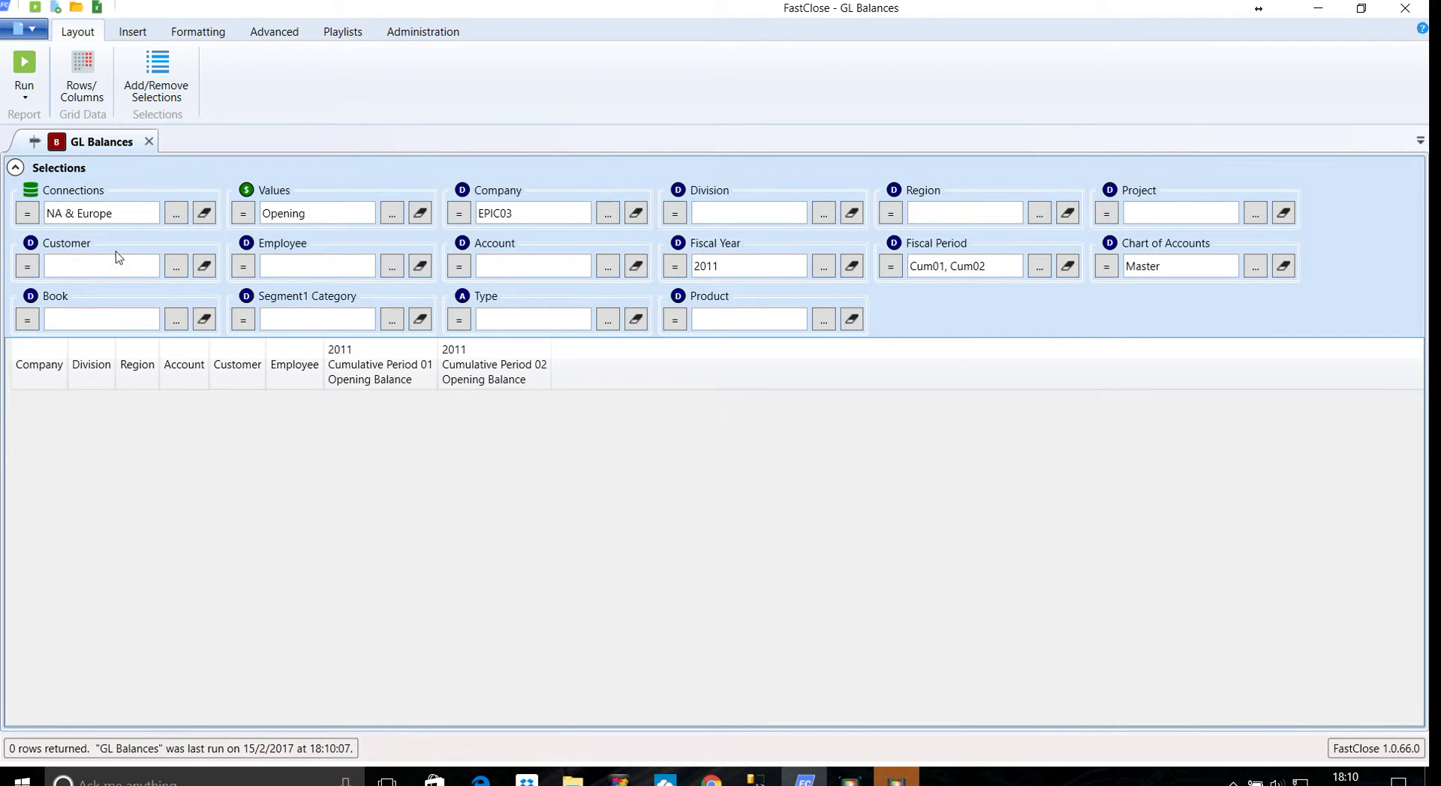
Add the Product dimension to the report's rows after Employee and run the report.
{"action": "left_click", "coordinate": [82, 75]}
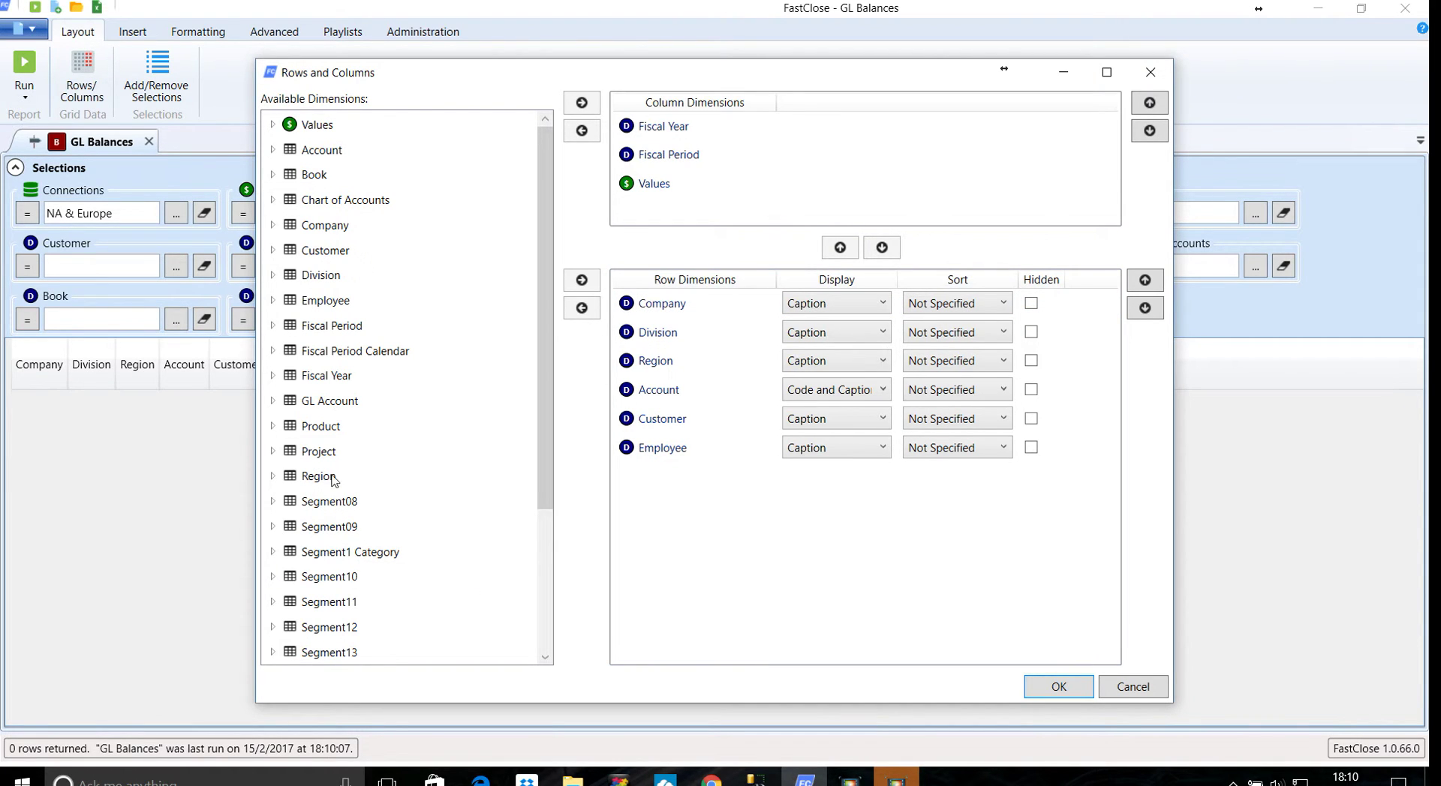
{"action": "double_click", "coordinate": [316, 427]}
{"action": "left_click", "coordinate": [323, 451]}
{"action": "double_click", "coordinate": [323, 451]}
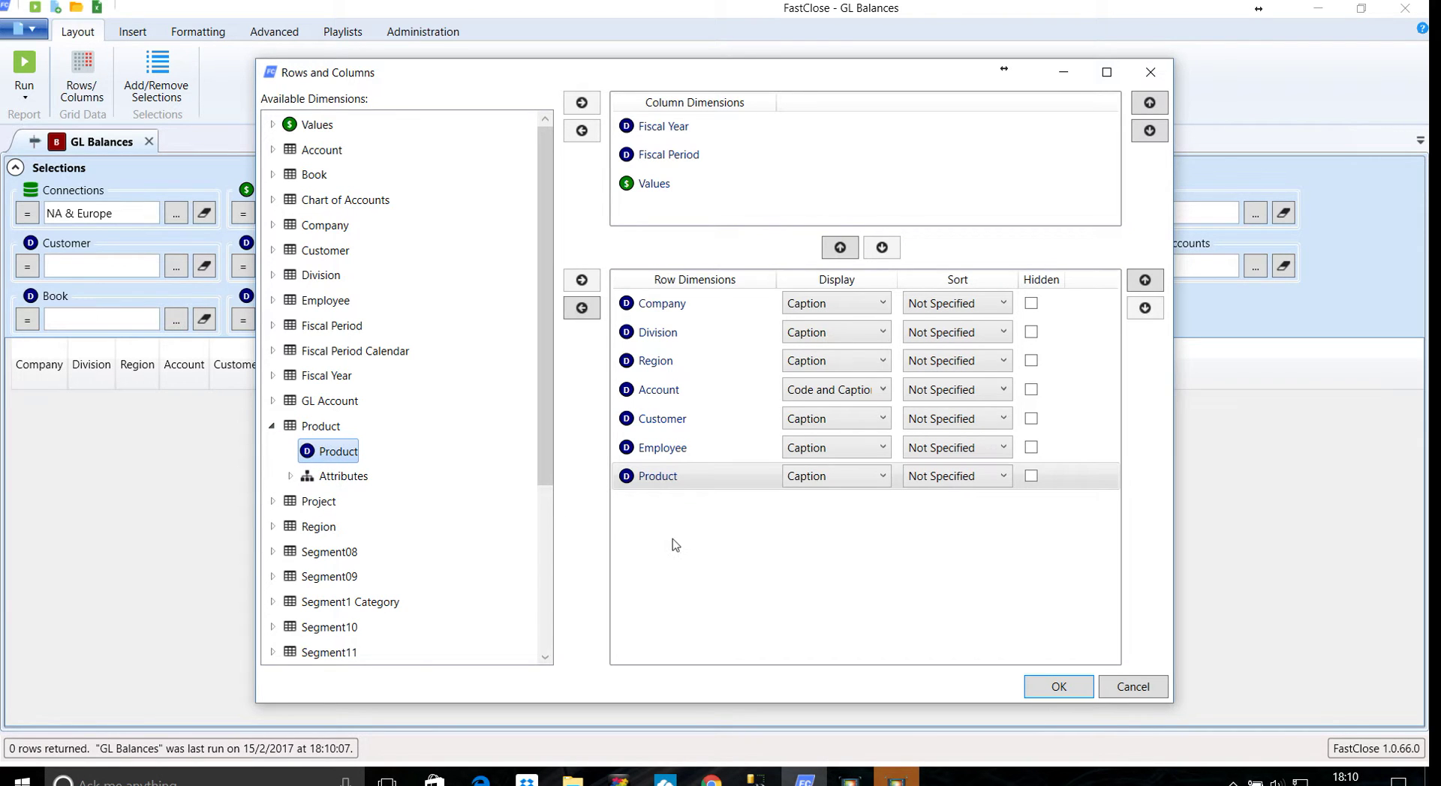
{"action": "left_click", "coordinate": [1058, 687]}
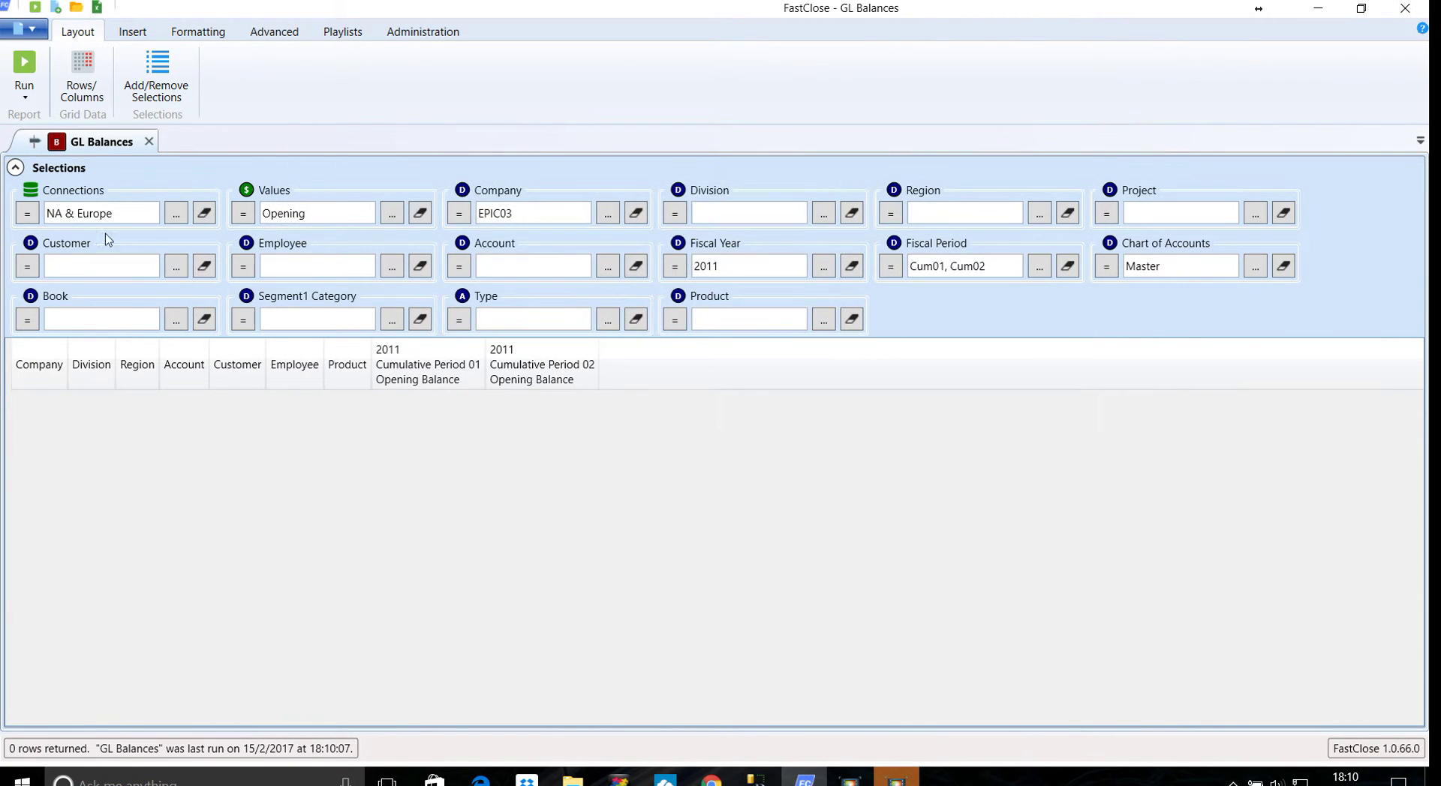
{"action": "left_click", "coordinate": [37, 68]}
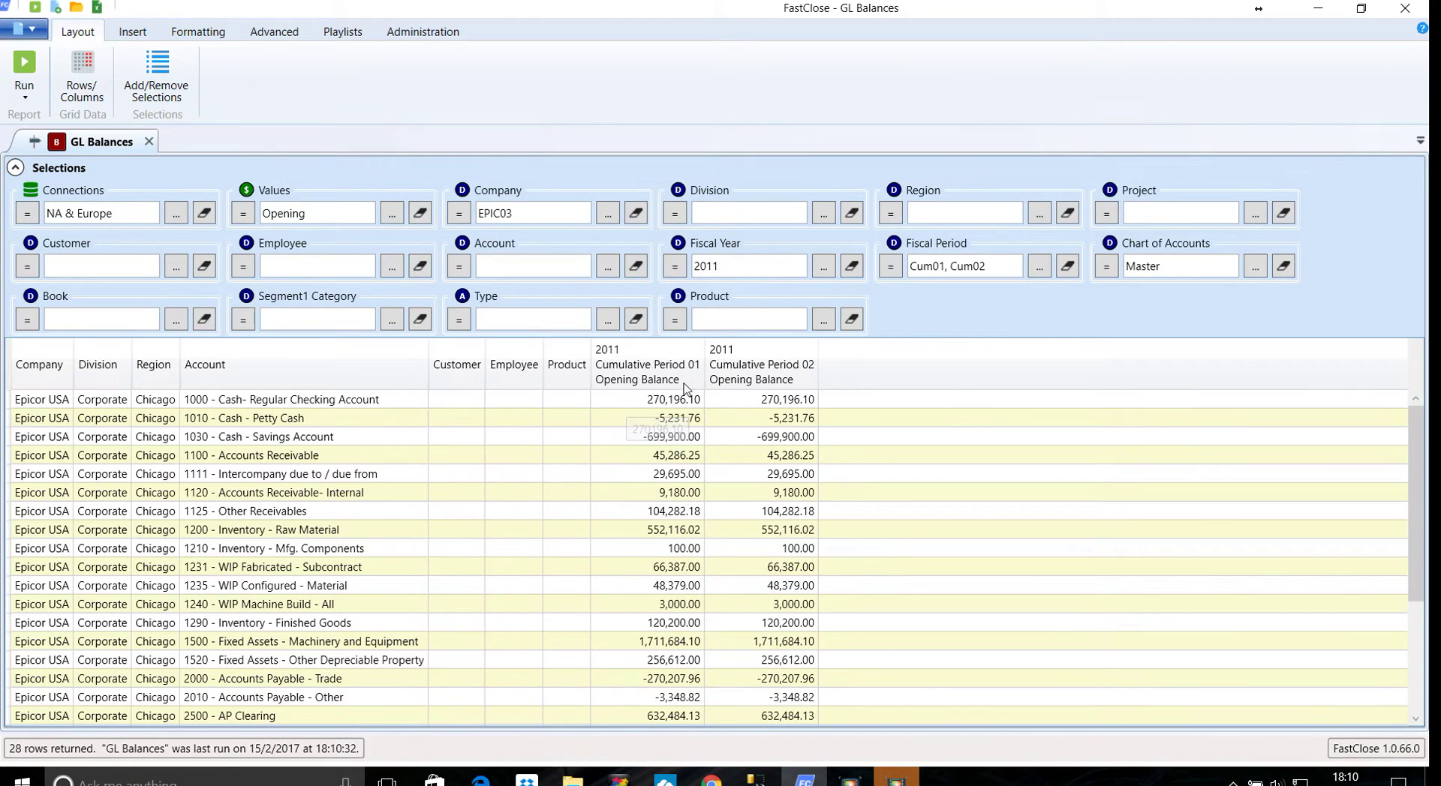
Replace Opening with Balance (Actual Amount) in the Values selection and rerun the report.
{"action": "scroll", "coordinate": [578, 450], "scroll_direction": "down", "scroll_amount": 4}
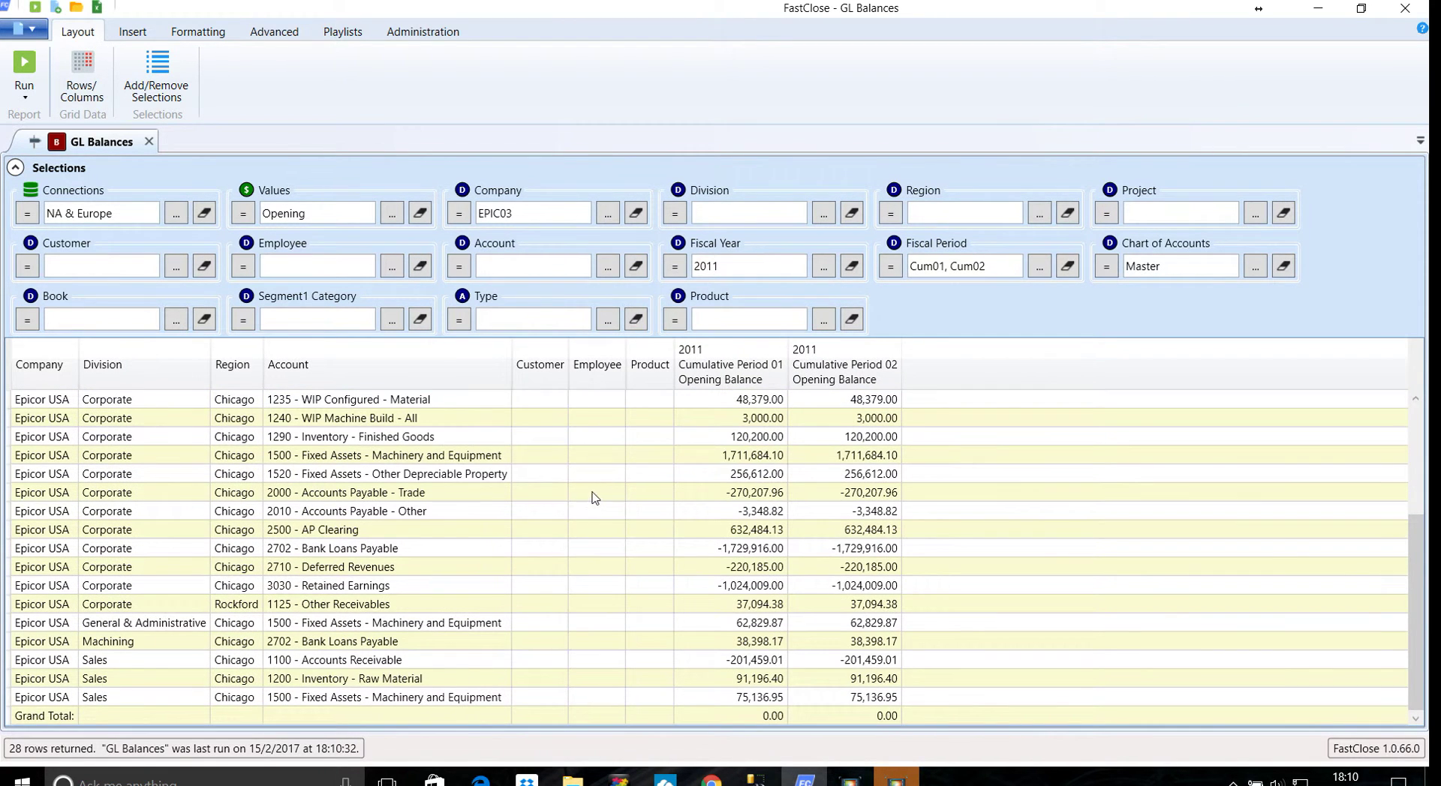
{"action": "scroll", "coordinate": [615, 518], "scroll_direction": "up", "scroll_amount": 4}
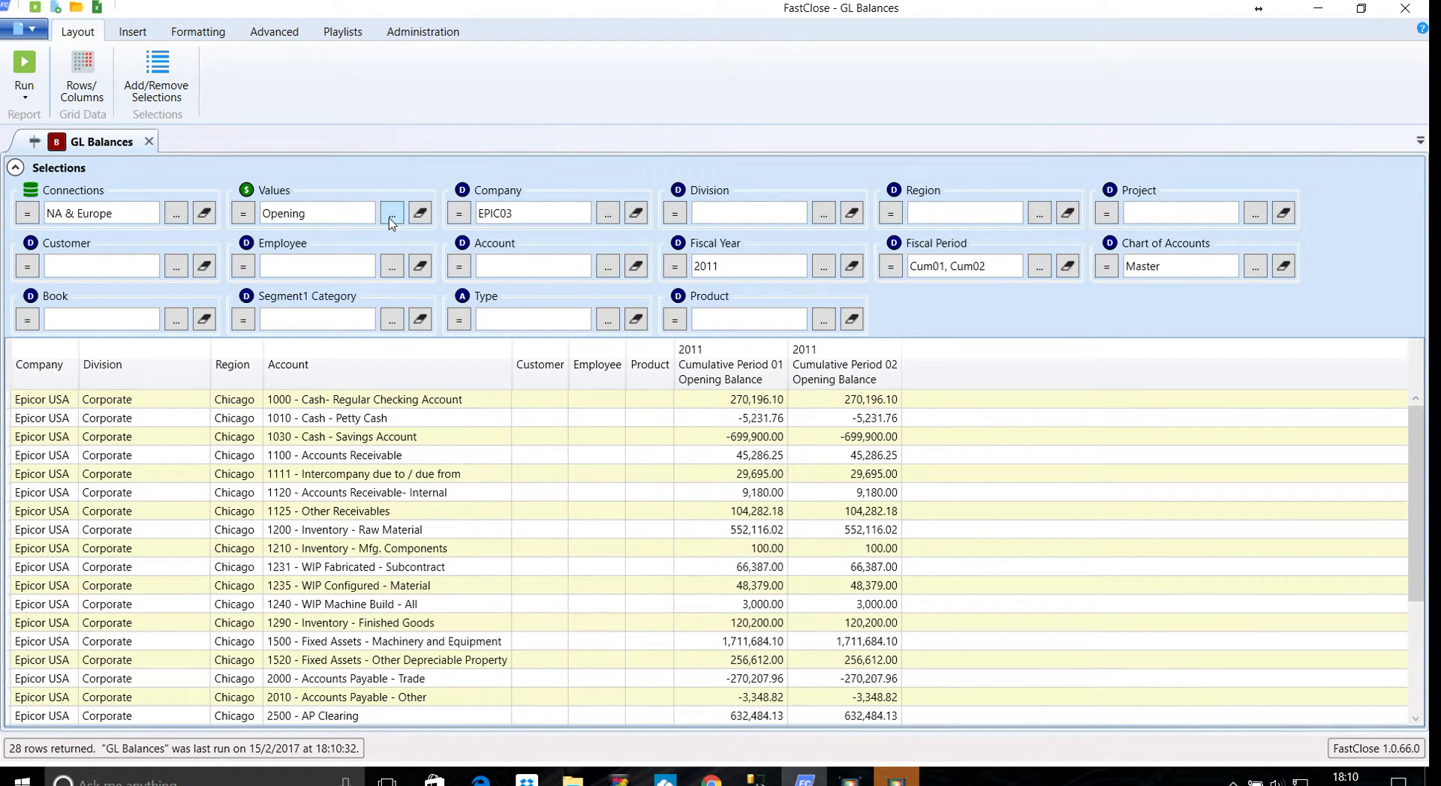
{"action": "left_click", "coordinate": [391, 218]}
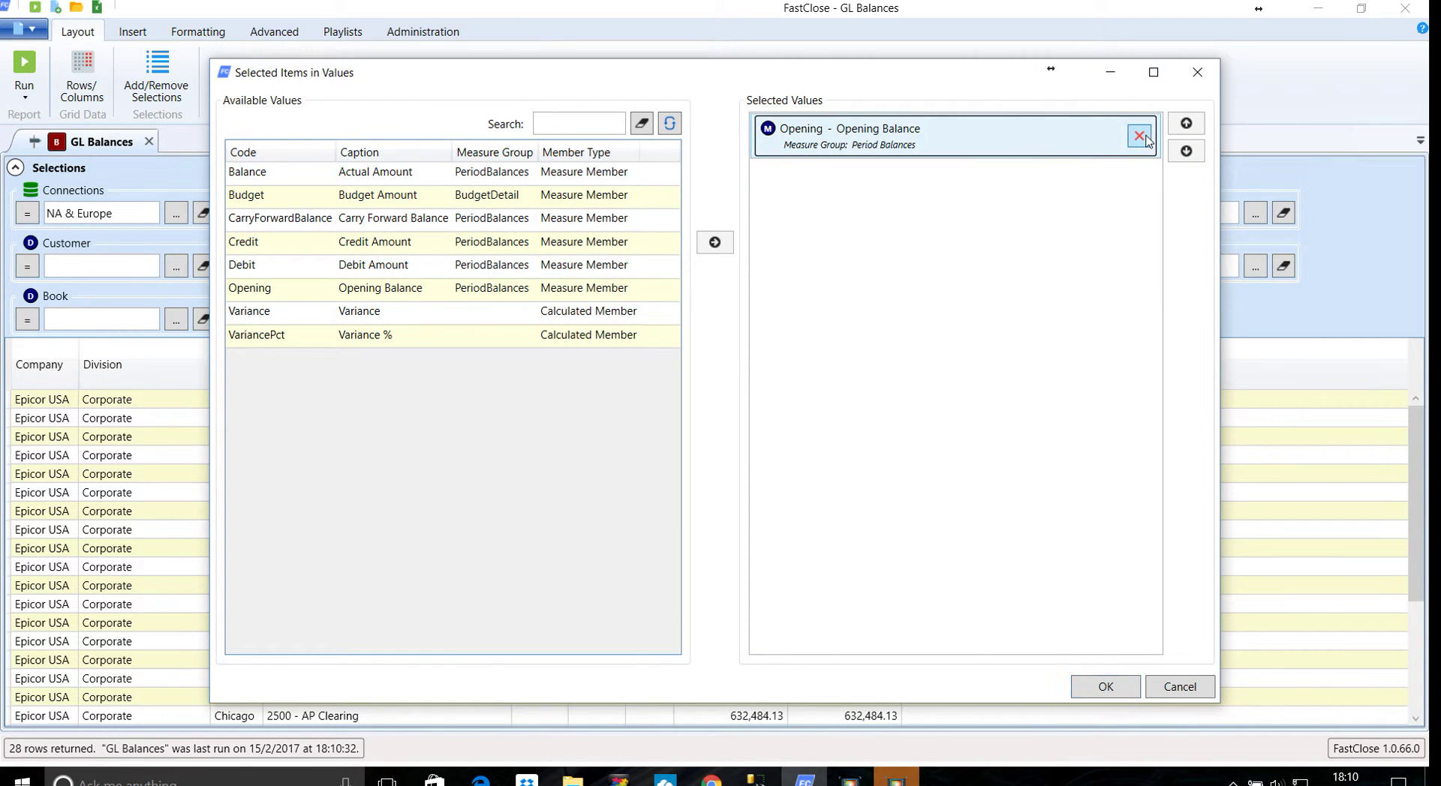
{"action": "left_click", "coordinate": [1140, 136]}
{"action": "double_click", "coordinate": [256, 180]}
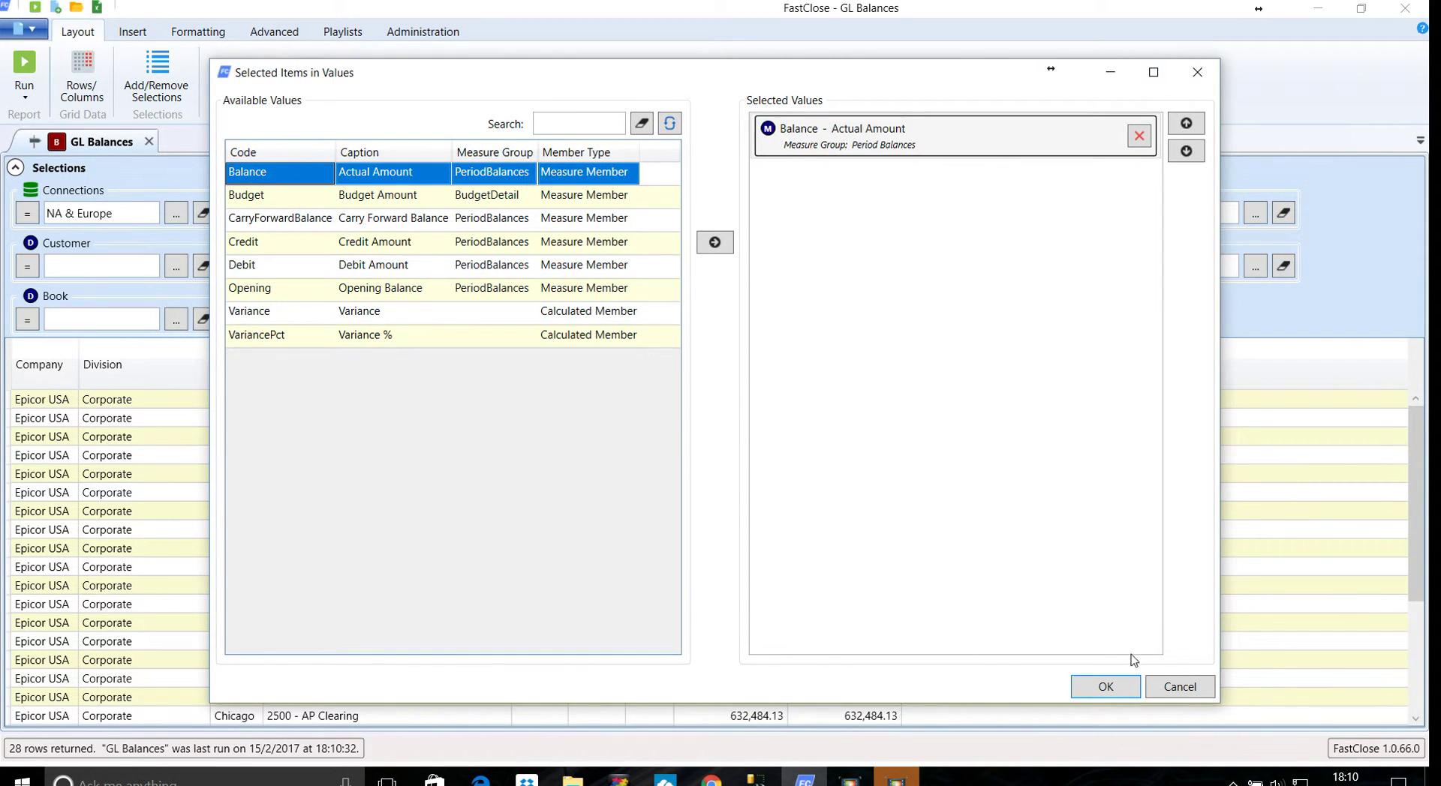
{"action": "left_click", "coordinate": [1103, 687]}
{"action": "left_click", "coordinate": [41, 79]}
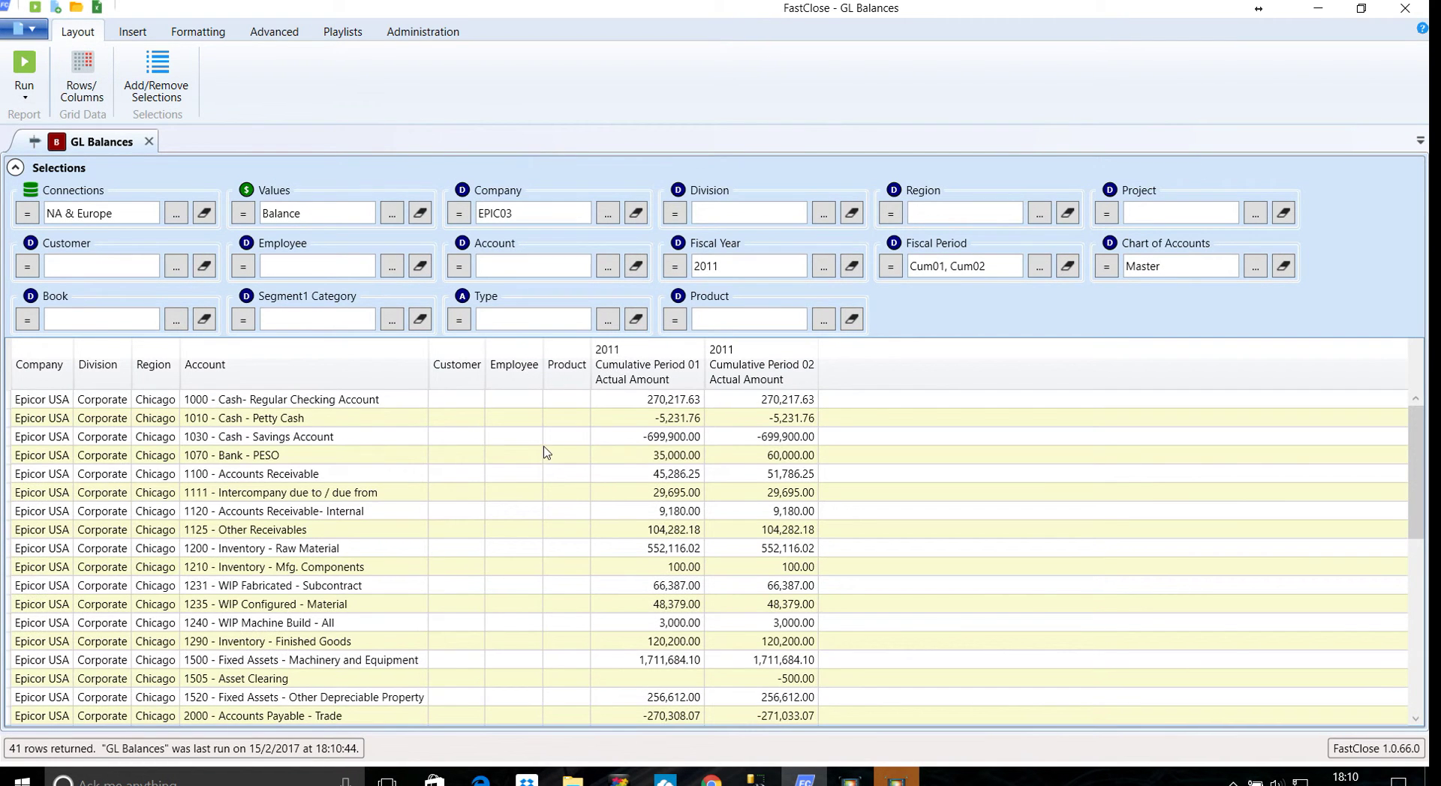
Examine the report rows that have Product entries alongside their accounts, customers and employees.
{"action": "scroll", "coordinate": [545, 452], "scroll_direction": "down", "scroll_amount": 8}
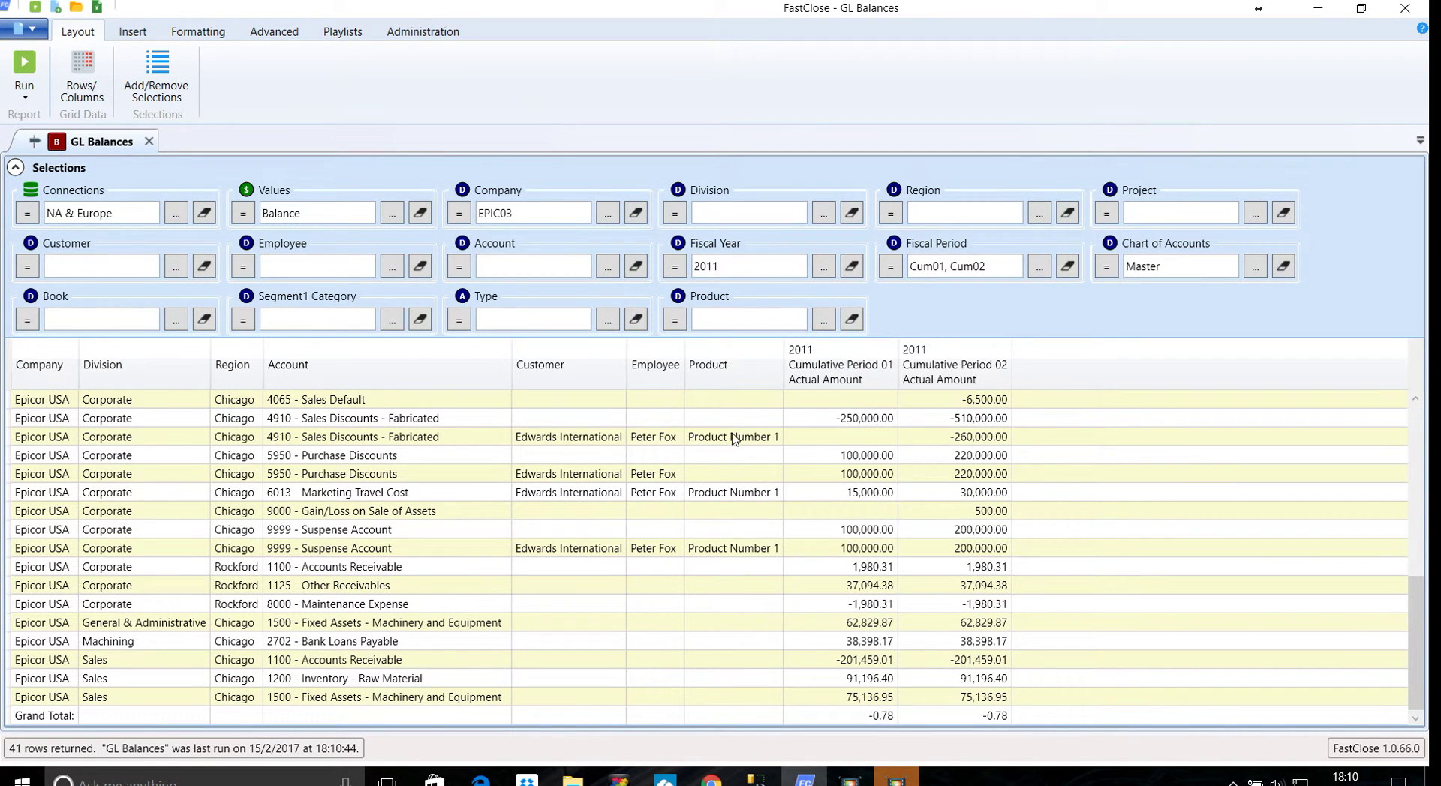
{"action": "left_click", "coordinate": [734, 438]}
{"action": "left_click", "coordinate": [739, 493]}
{"action": "left_click", "coordinate": [743, 549]}
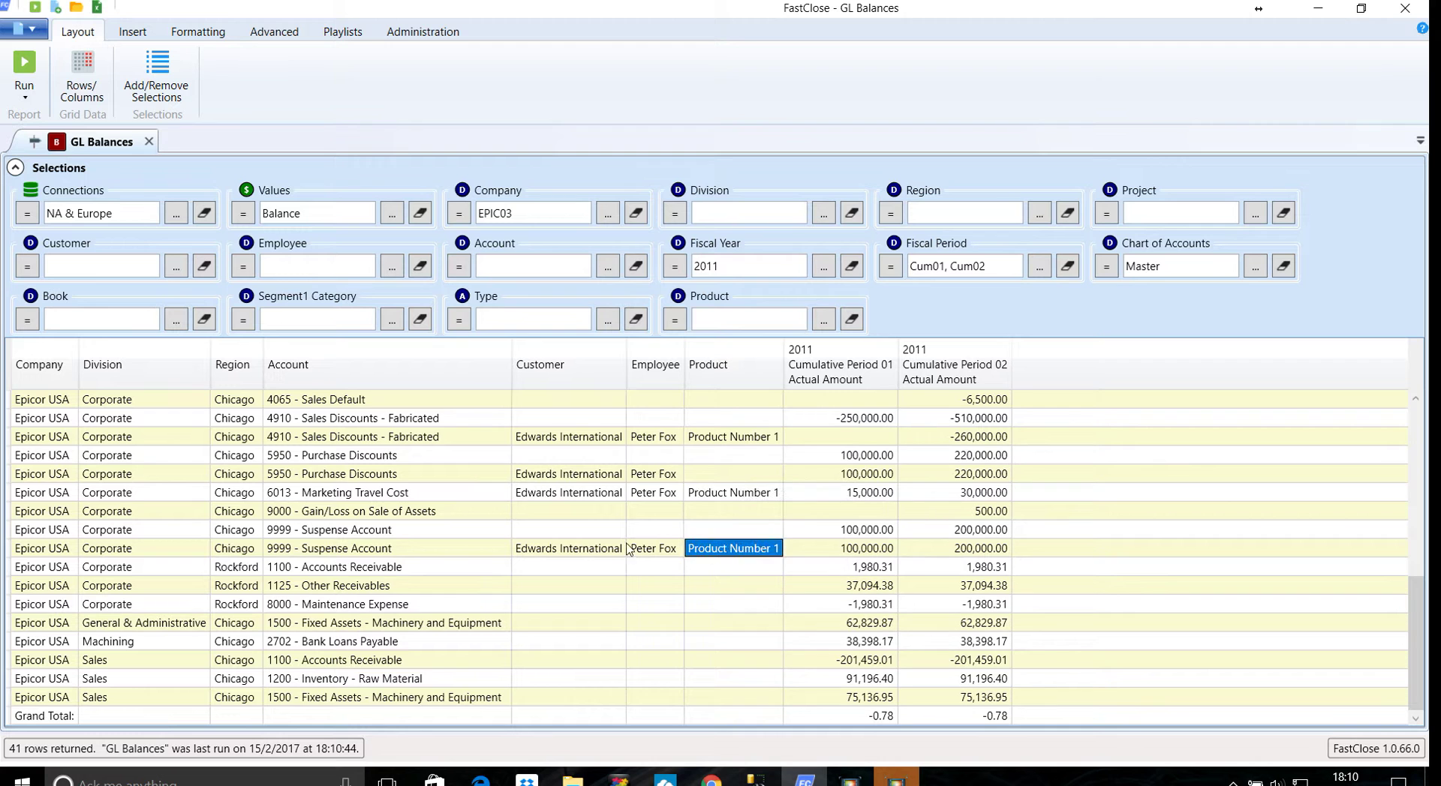
{"action": "scroll", "coordinate": [594, 557], "scroll_direction": "up", "scroll_amount": 8}
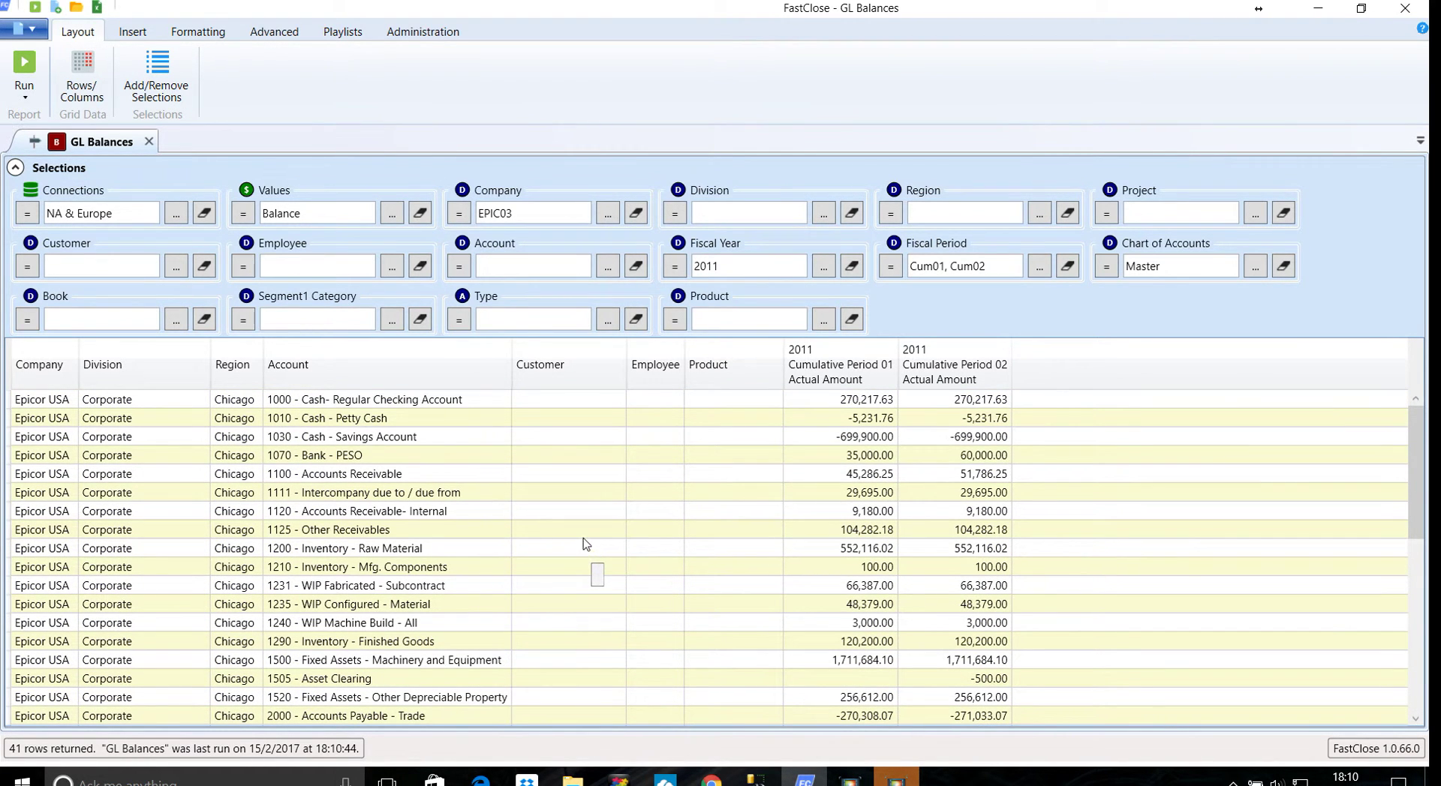
{"action": "scroll", "coordinate": [588, 549], "scroll_direction": "down", "scroll_amount": 4}
{"action": "scroll", "coordinate": [578, 529], "scroll_direction": "down", "scroll_amount": 3}
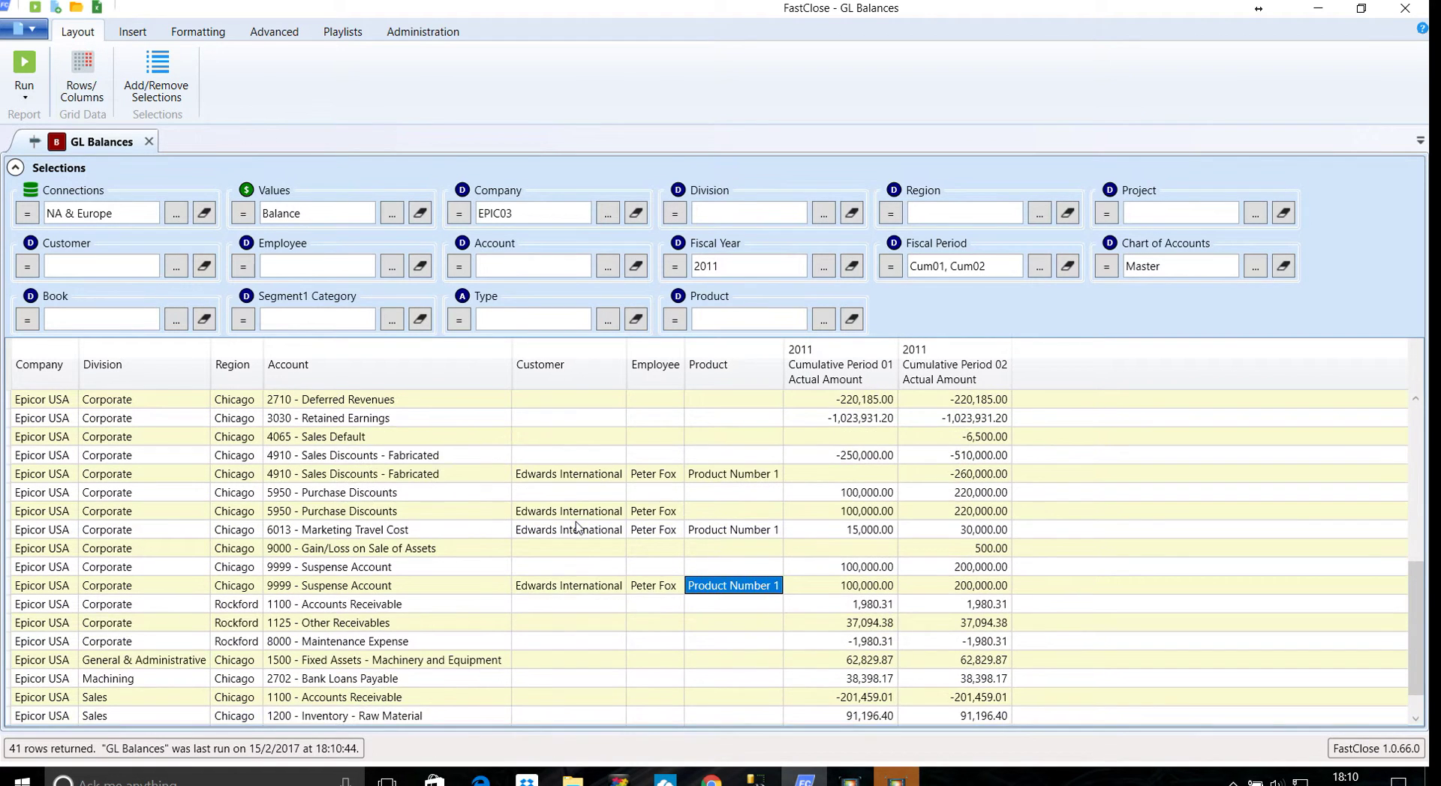
{"action": "scroll", "coordinate": [577, 528], "scroll_direction": "down", "scroll_amount": 1}
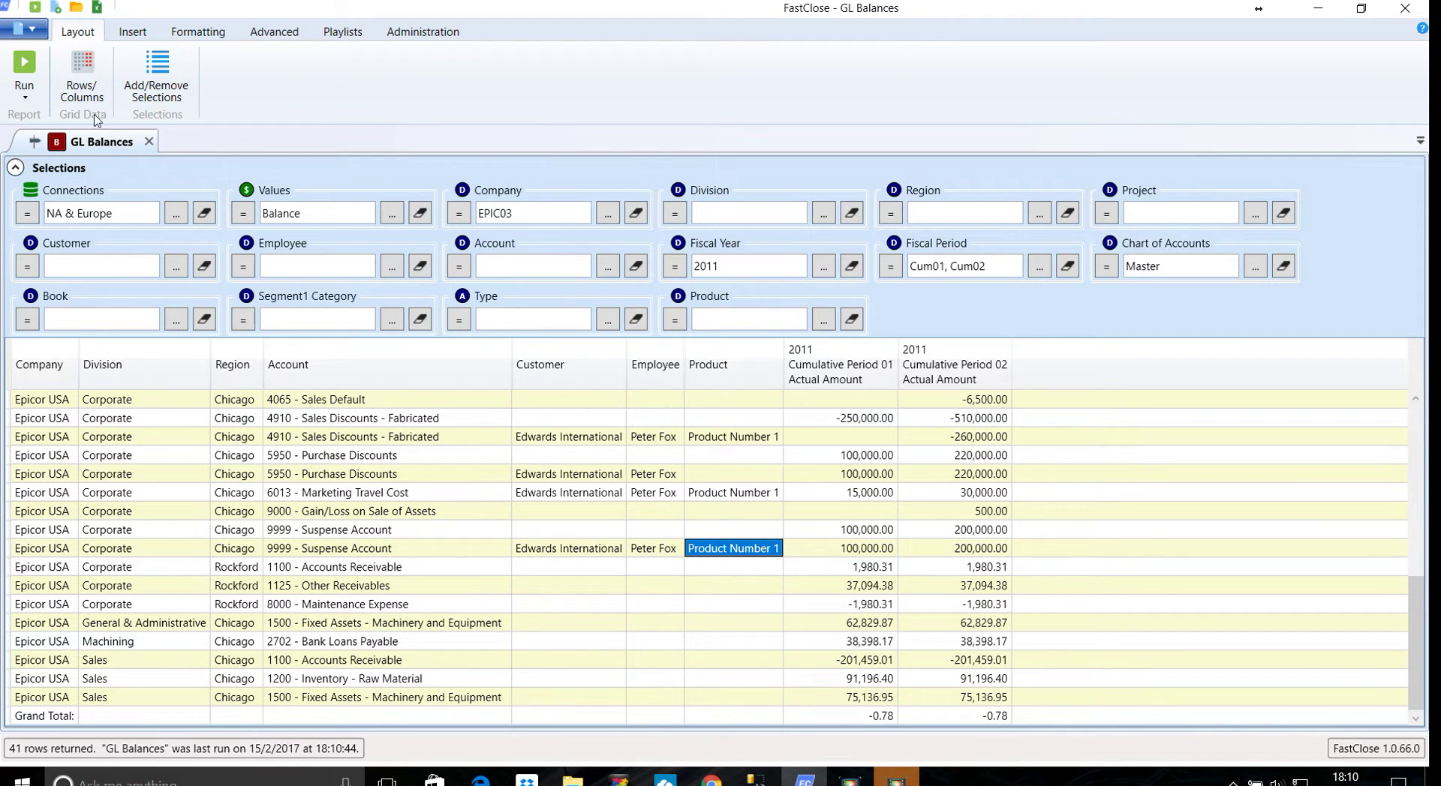
Remove the Product and Type entries from the report's selections.
{"action": "left_click", "coordinate": [157, 73]}
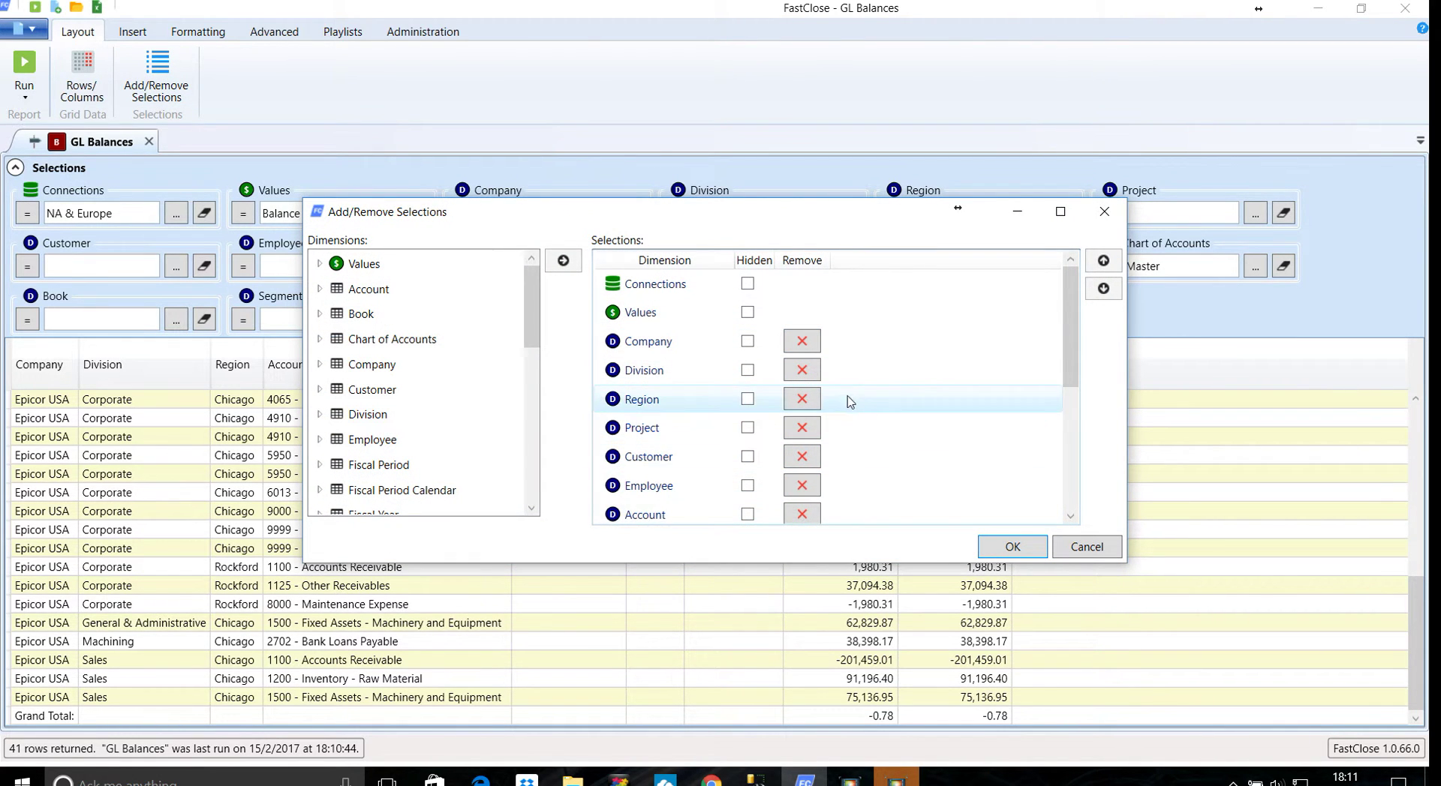
{"action": "scroll", "coordinate": [848, 420], "scroll_direction": "down", "scroll_amount": 3}
{"action": "left_click", "coordinate": [801, 486]}
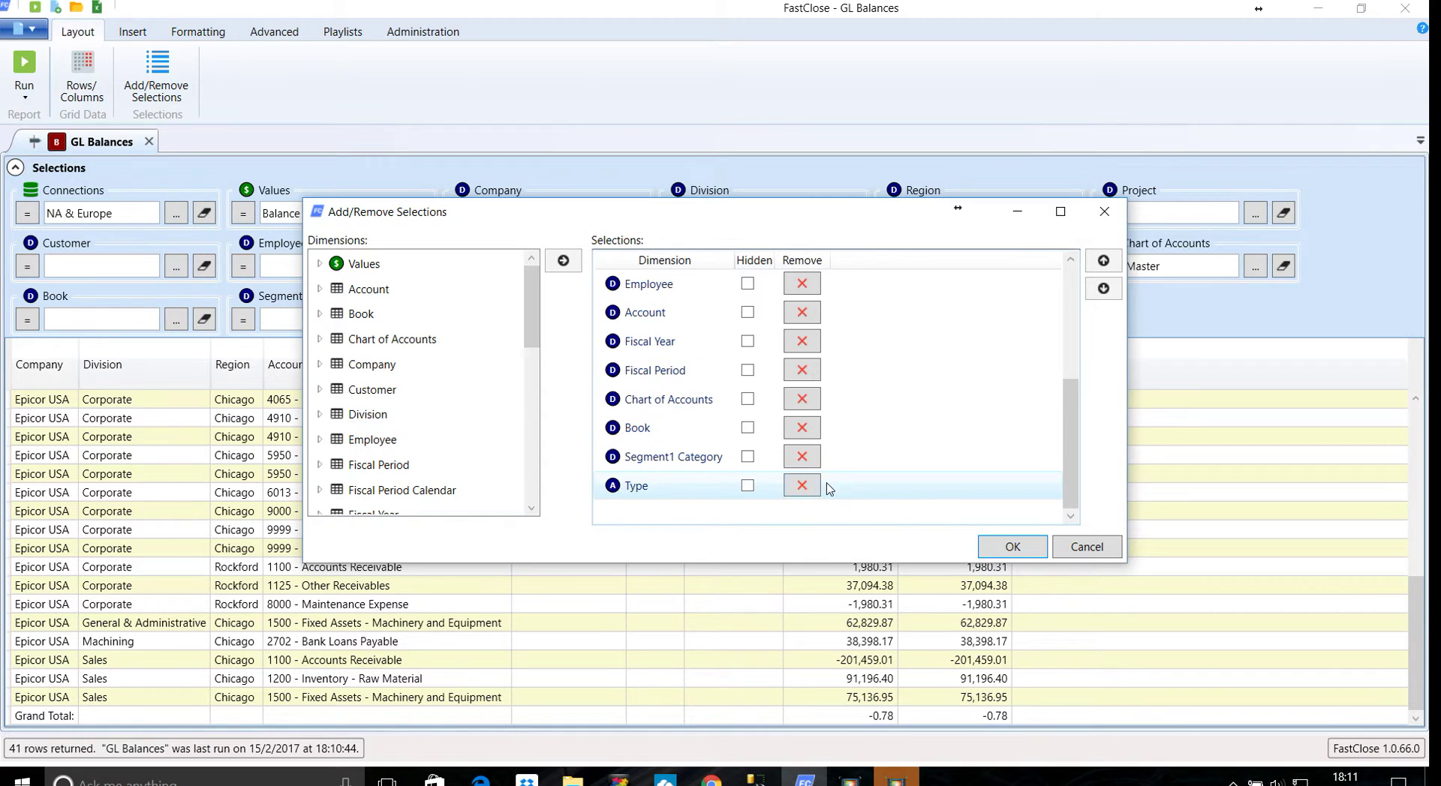
{"action": "left_click", "coordinate": [801, 485]}
{"action": "left_click", "coordinate": [1011, 546]}
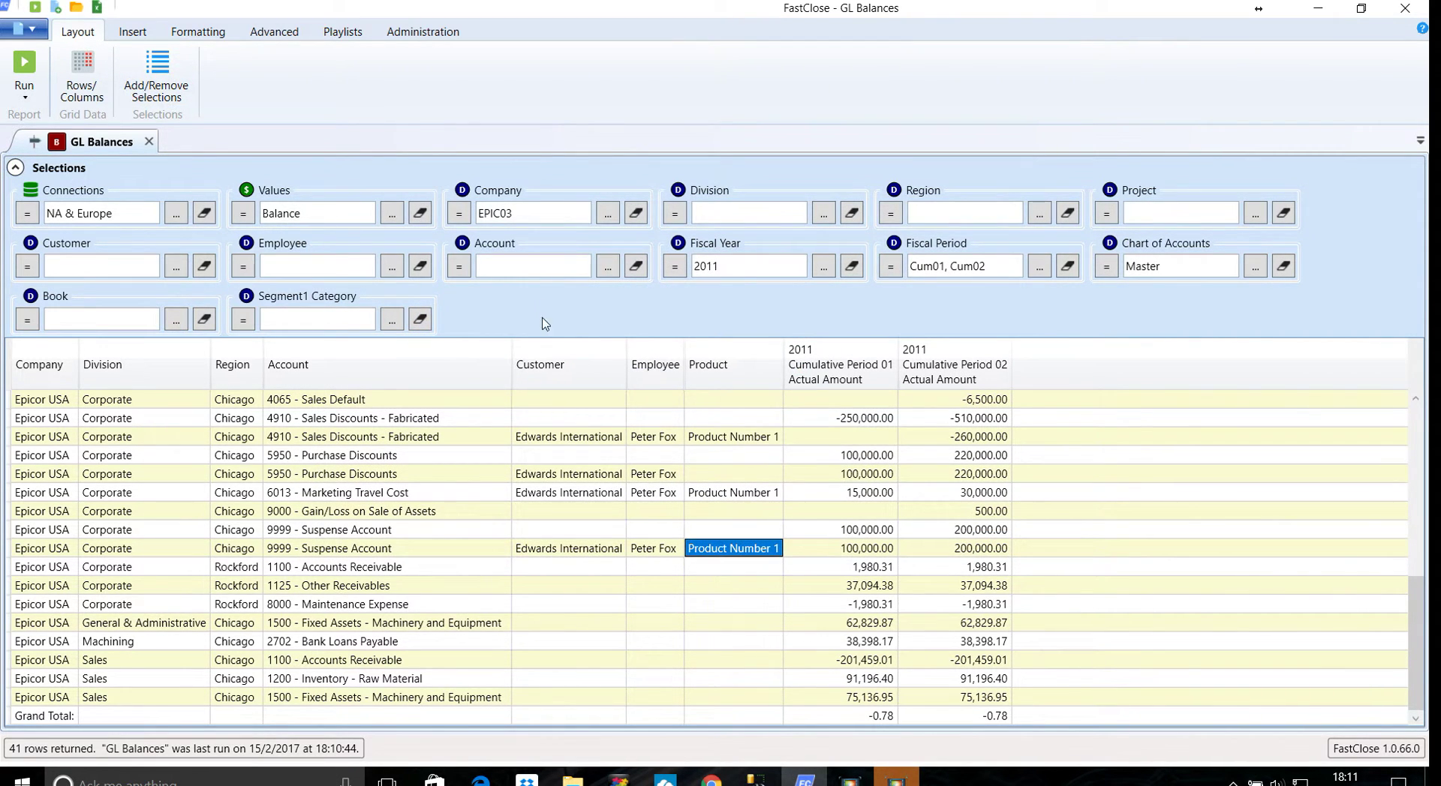
Add the Type attribute of Segment1 Category to the report's row dimensions after Product.
{"action": "left_click", "coordinate": [82, 75]}
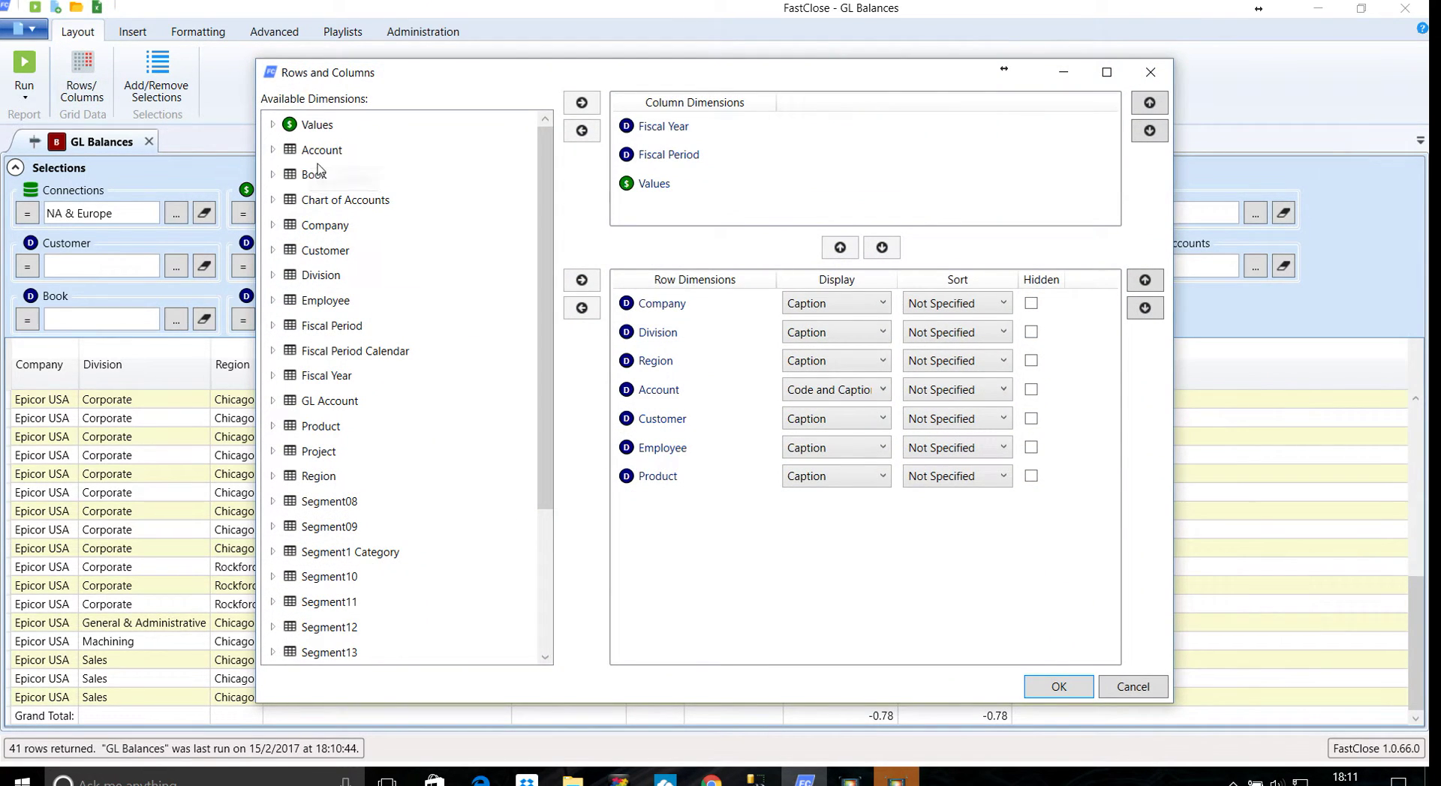
{"action": "scroll", "coordinate": [339, 630], "scroll_direction": "down", "scroll_amount": 3}
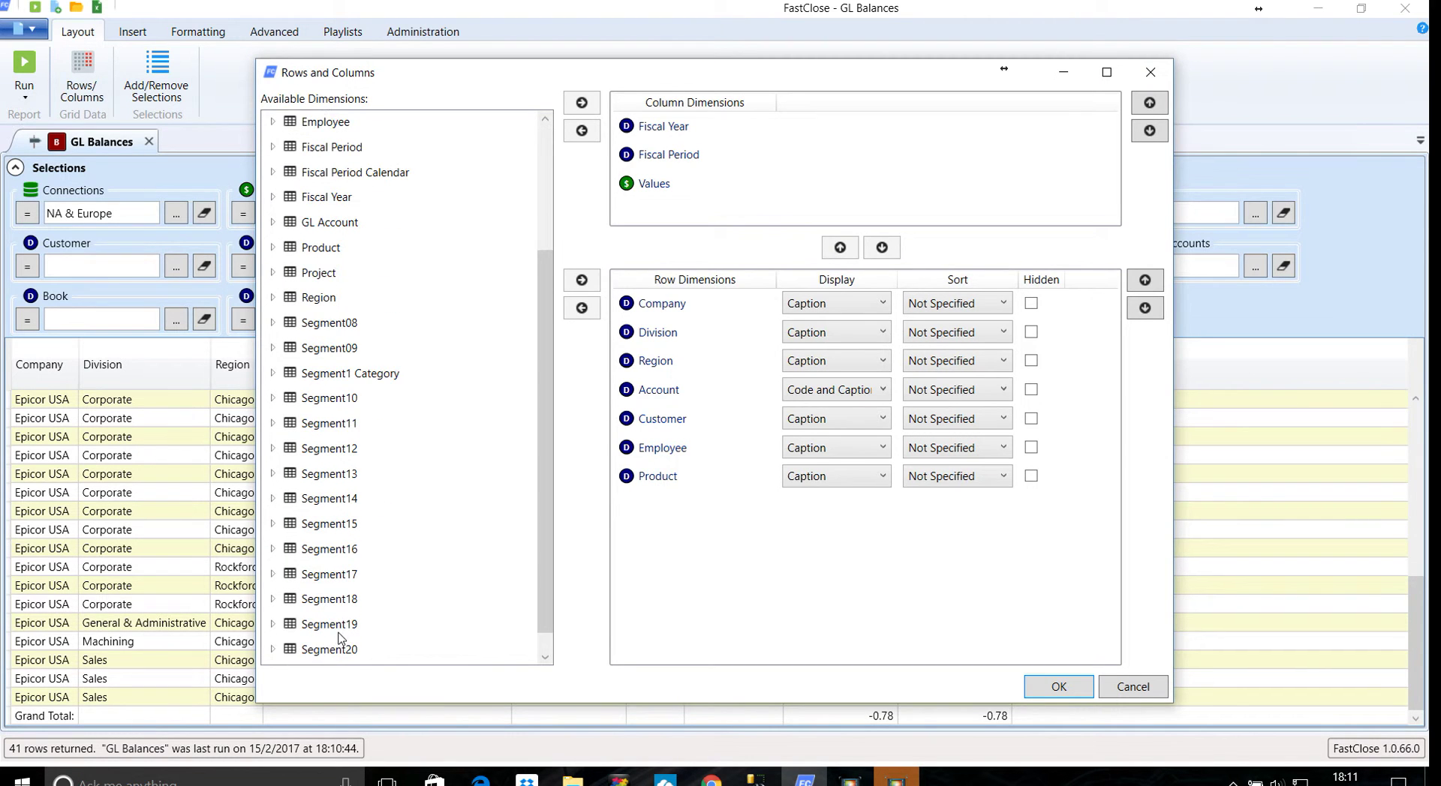
{"action": "scroll", "coordinate": [316, 465], "scroll_direction": "up", "scroll_amount": 3}
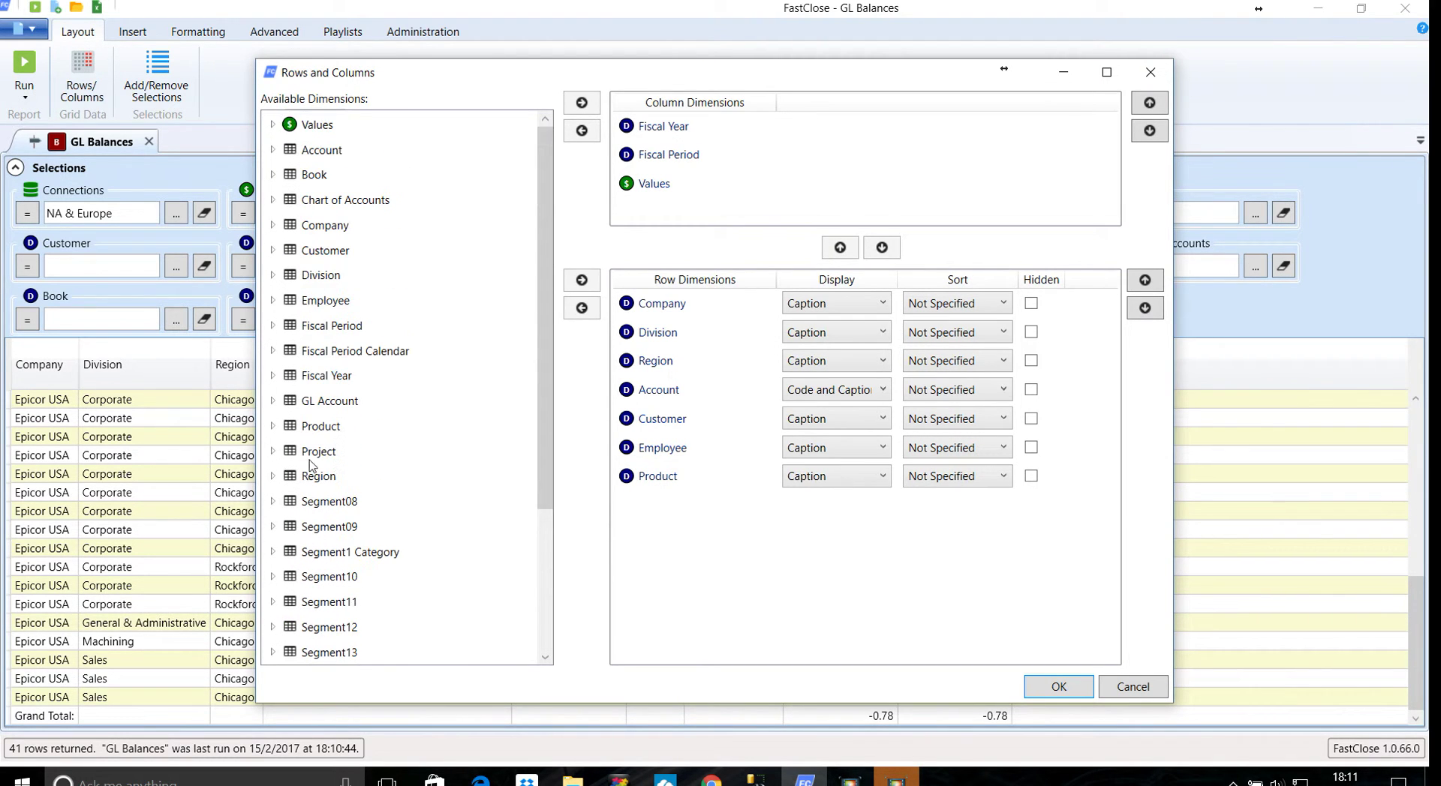
{"action": "left_click", "coordinate": [274, 126]}
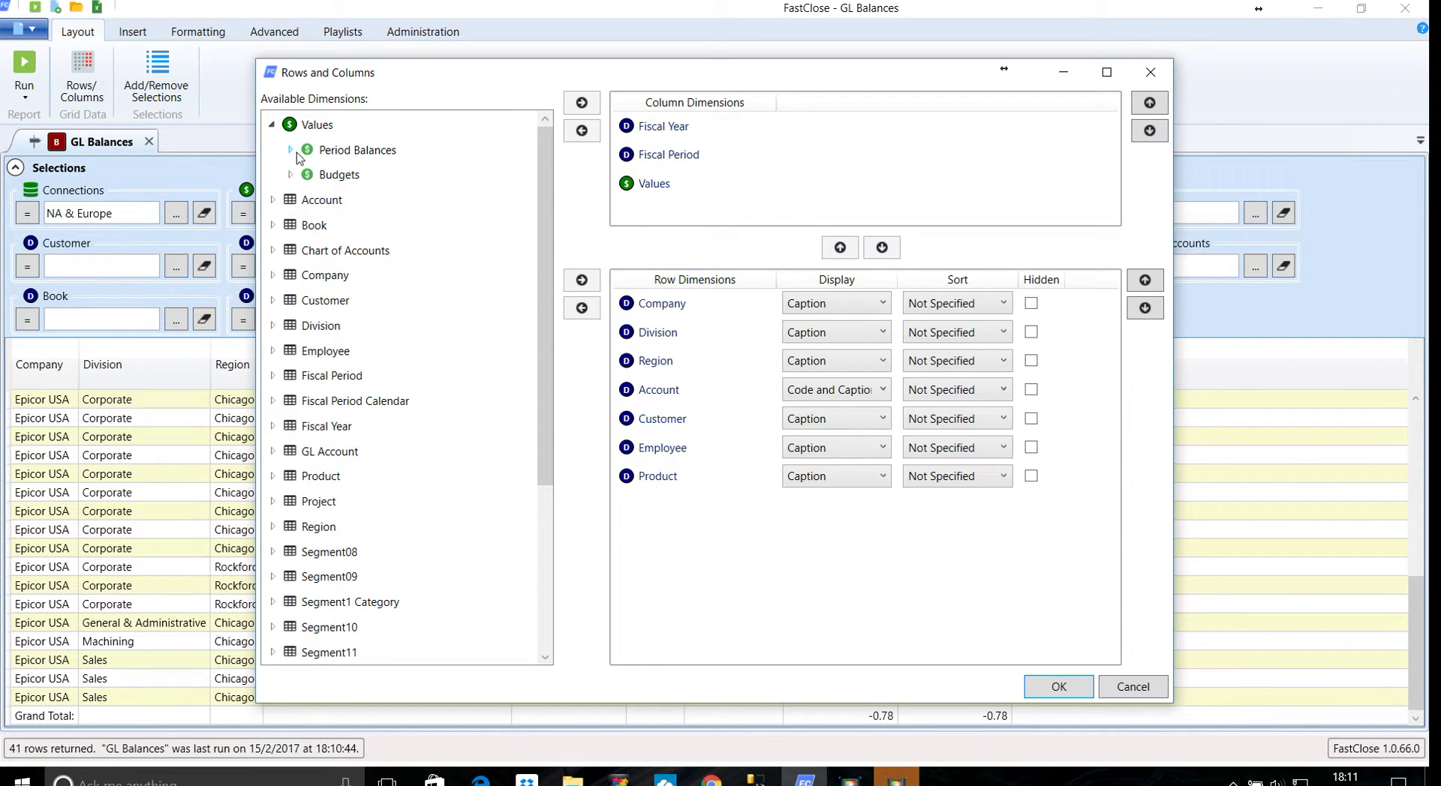
{"action": "left_click", "coordinate": [278, 125]}
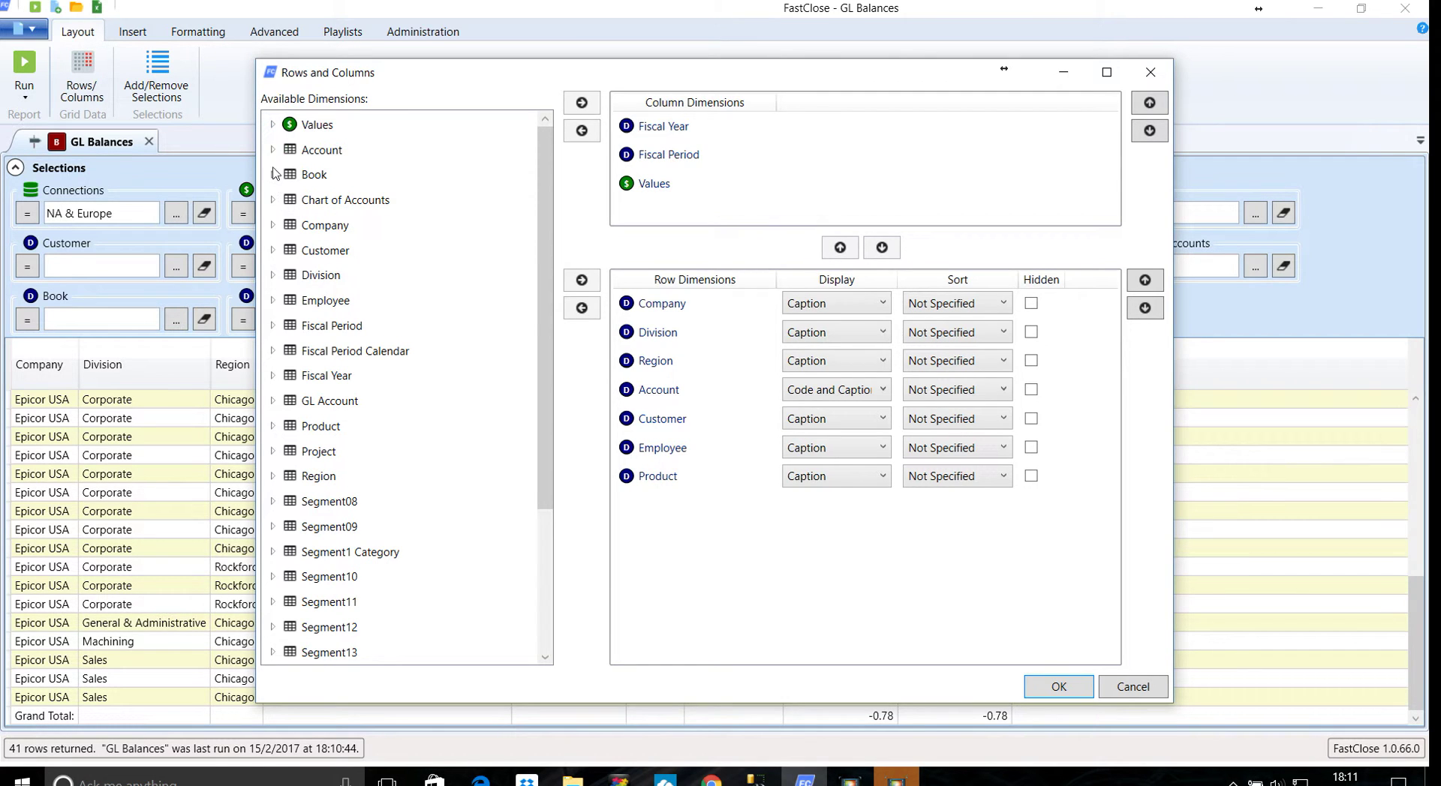
{"action": "left_click", "coordinate": [273, 552]}
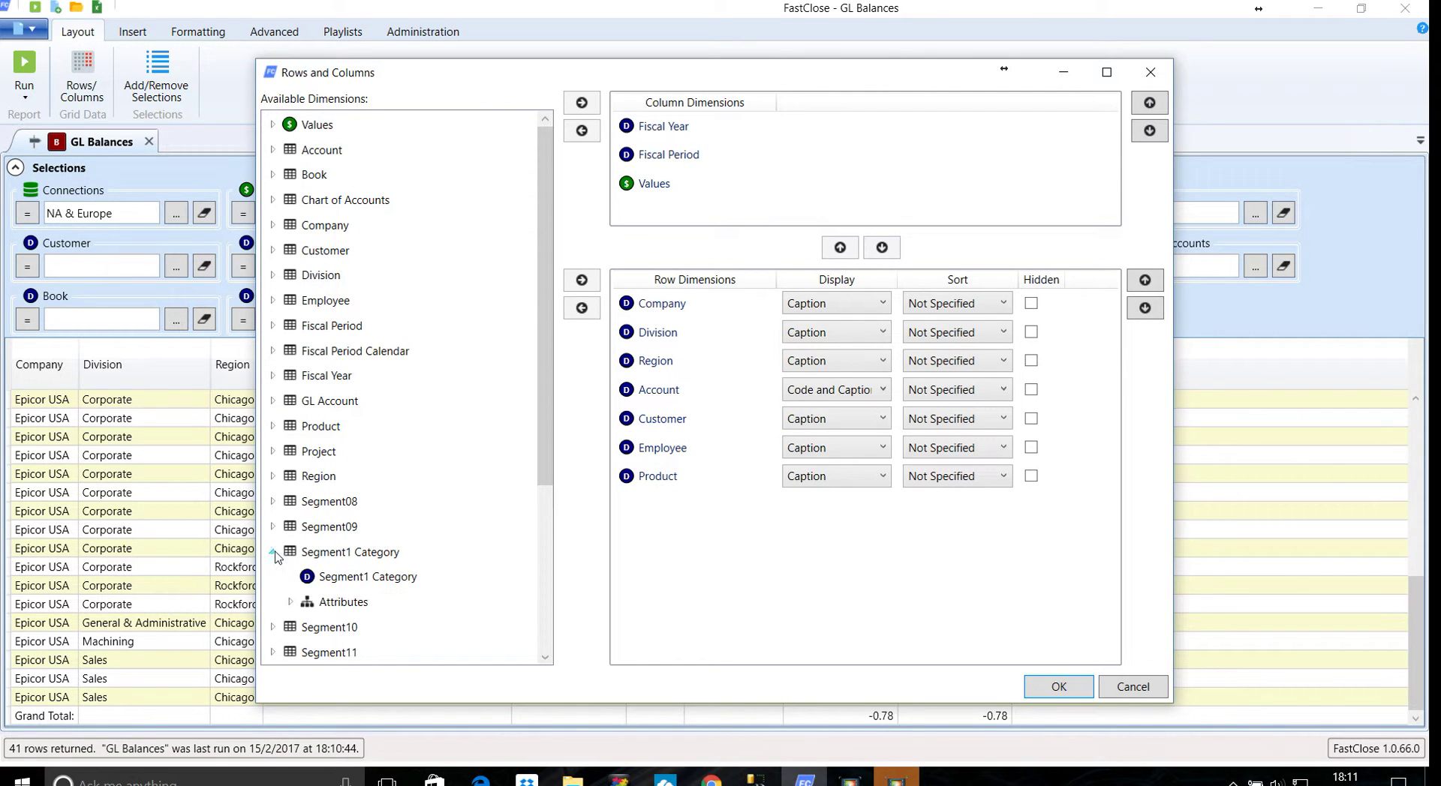
{"action": "left_click", "coordinate": [288, 602]}
{"action": "scroll", "coordinate": [357, 586], "scroll_direction": "down", "scroll_amount": 4}
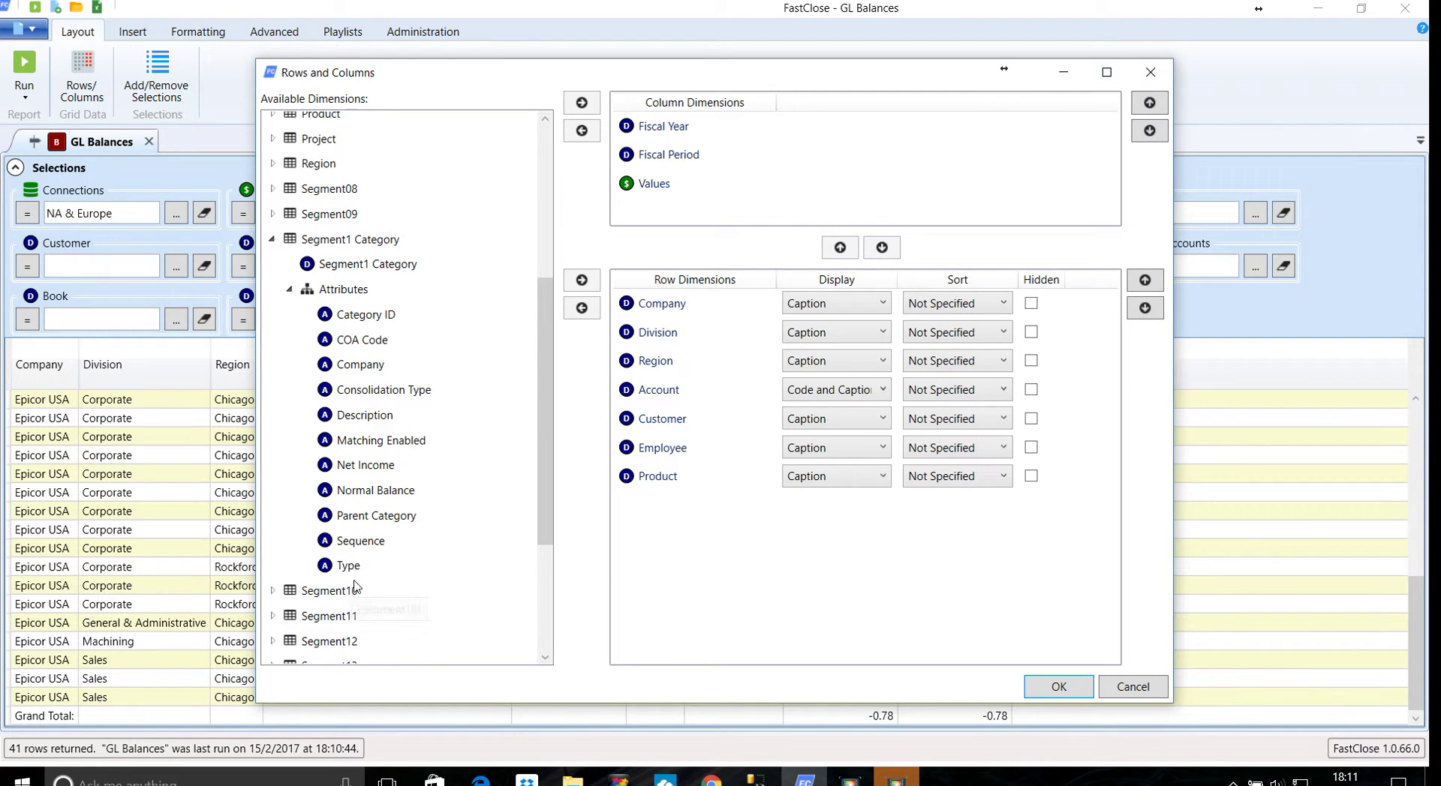
{"action": "double_click", "coordinate": [348, 566]}
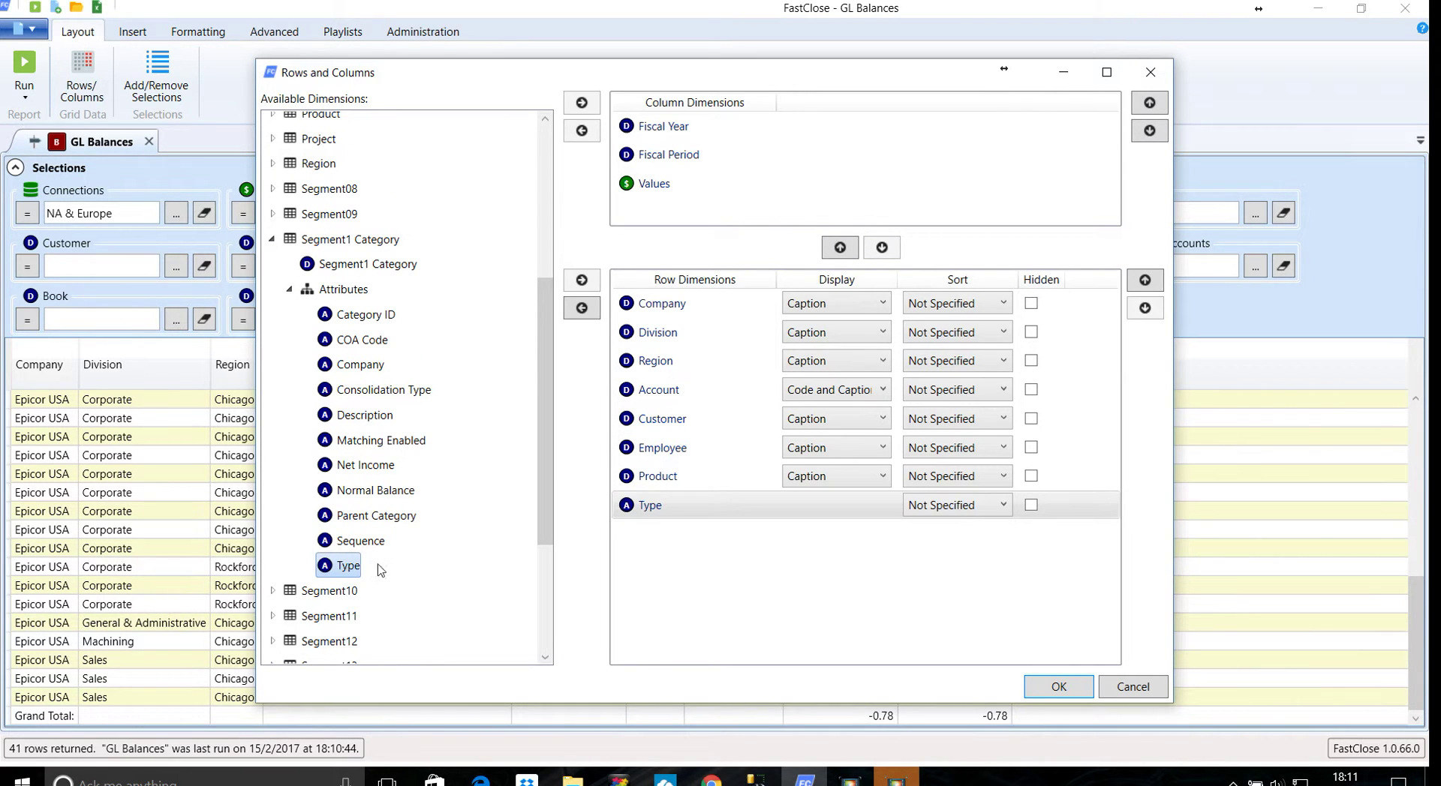
{"action": "left_click", "coordinate": [1059, 687]}
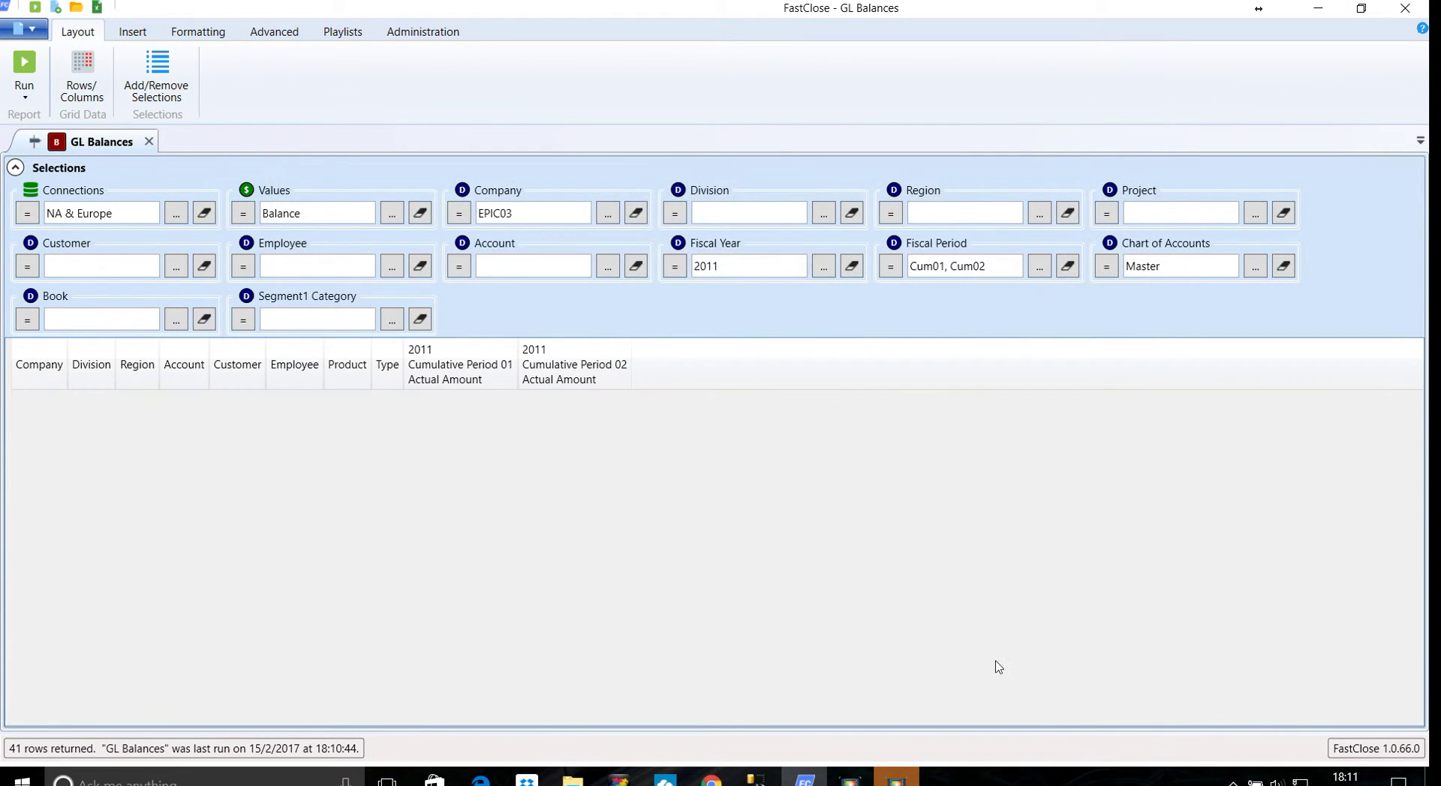
{"action": "left_click", "coordinate": [391, 320]}
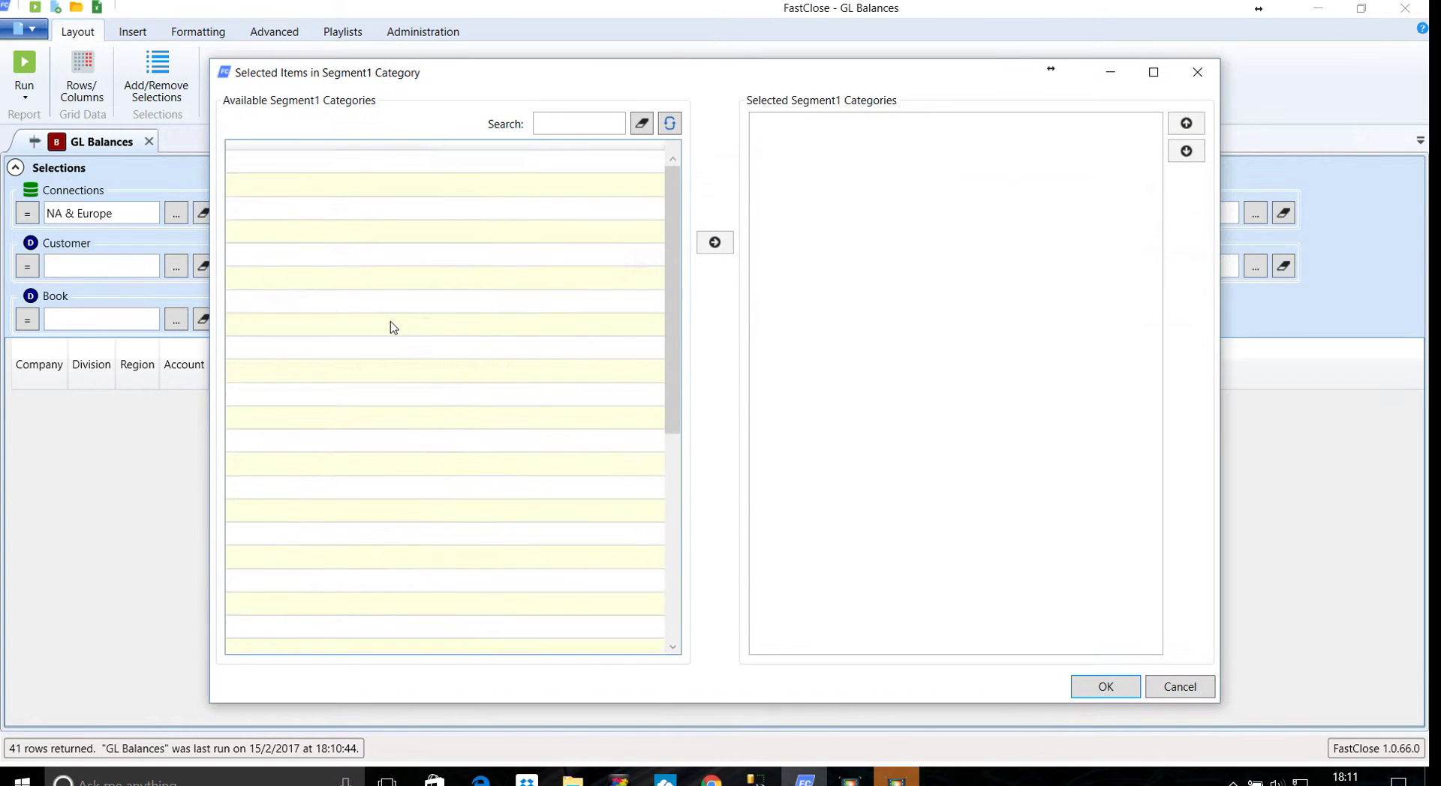
{"action": "left_click", "coordinate": [1105, 687]}
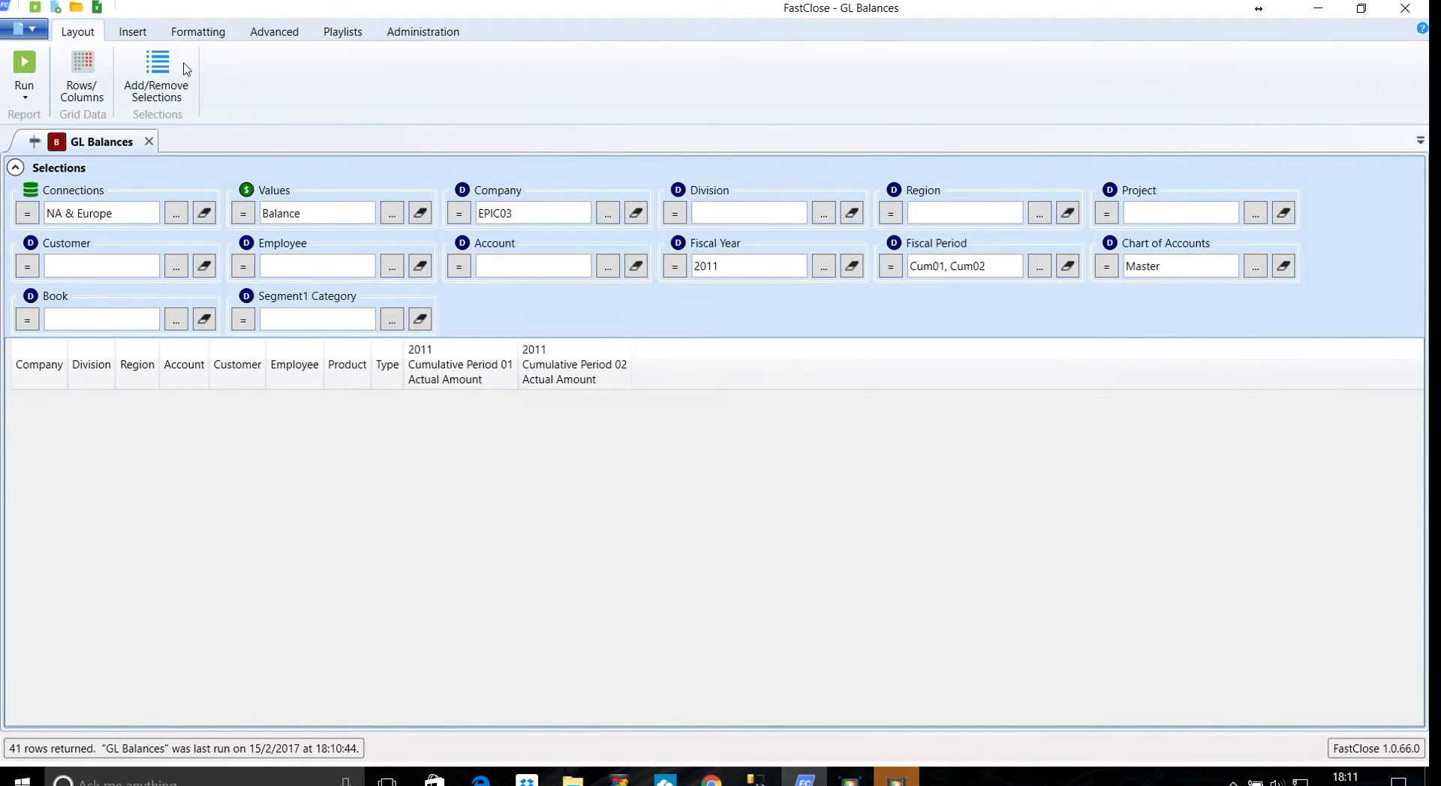
{"action": "left_click", "coordinate": [83, 75]}
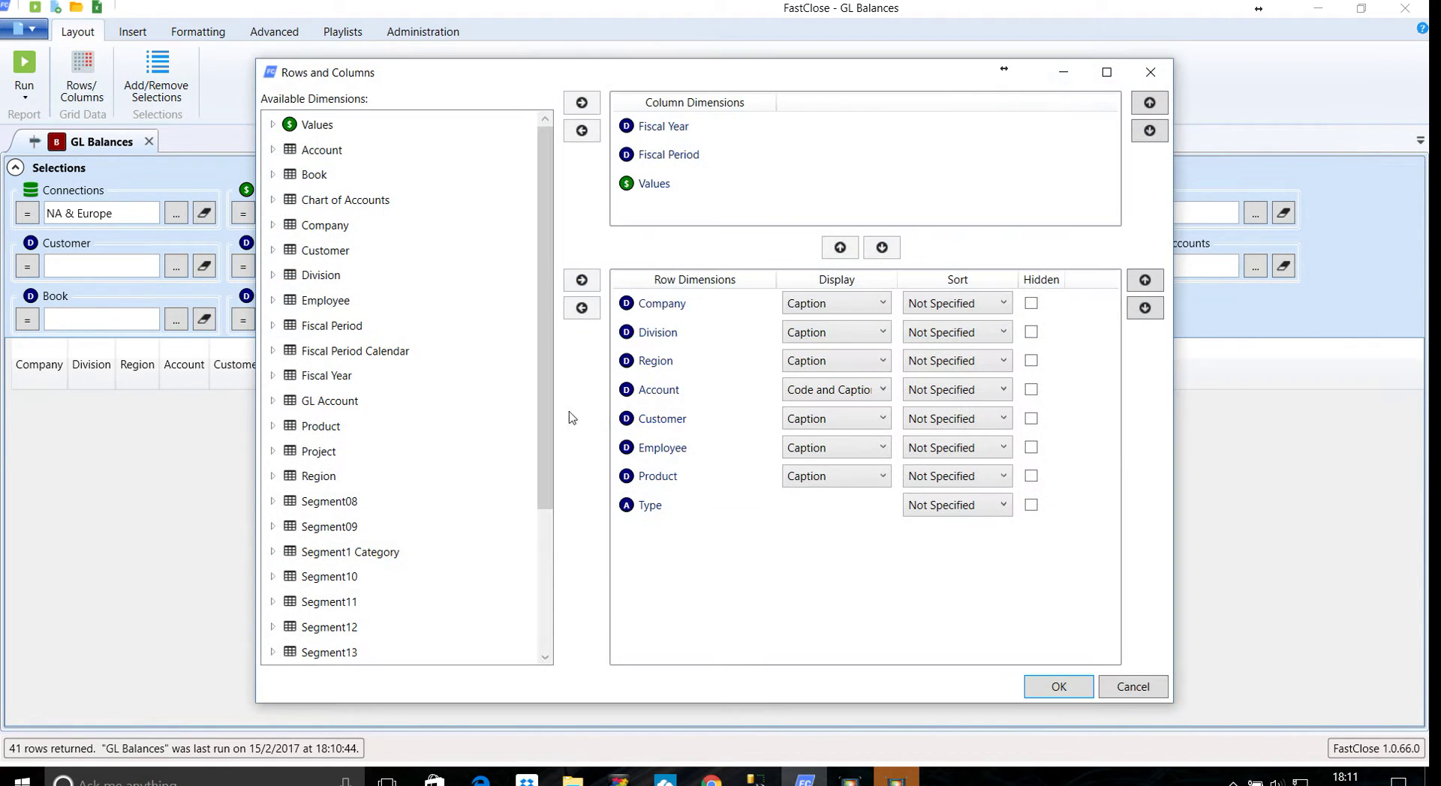
{"action": "left_click", "coordinate": [651, 505]}
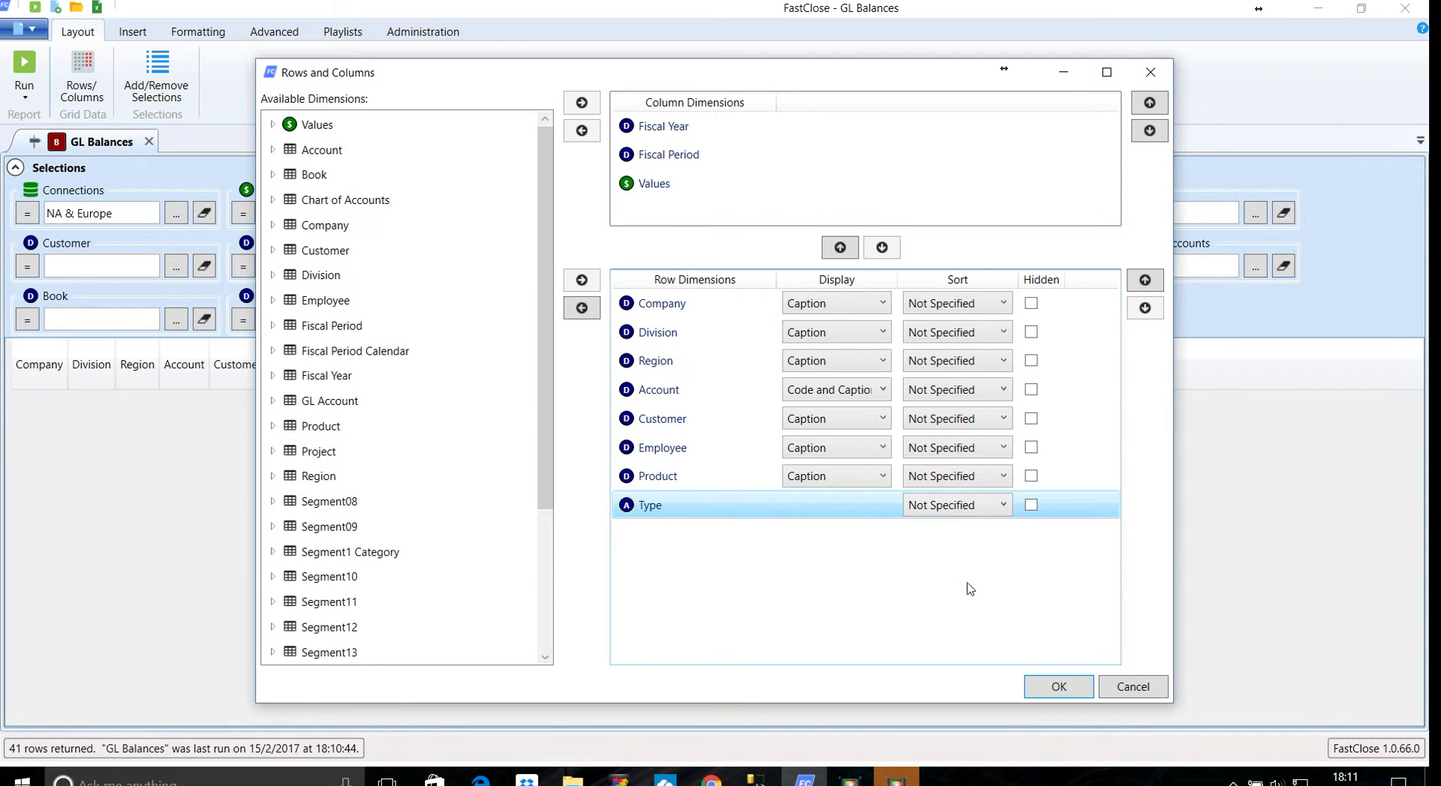
{"action": "left_click", "coordinate": [1058, 686]}
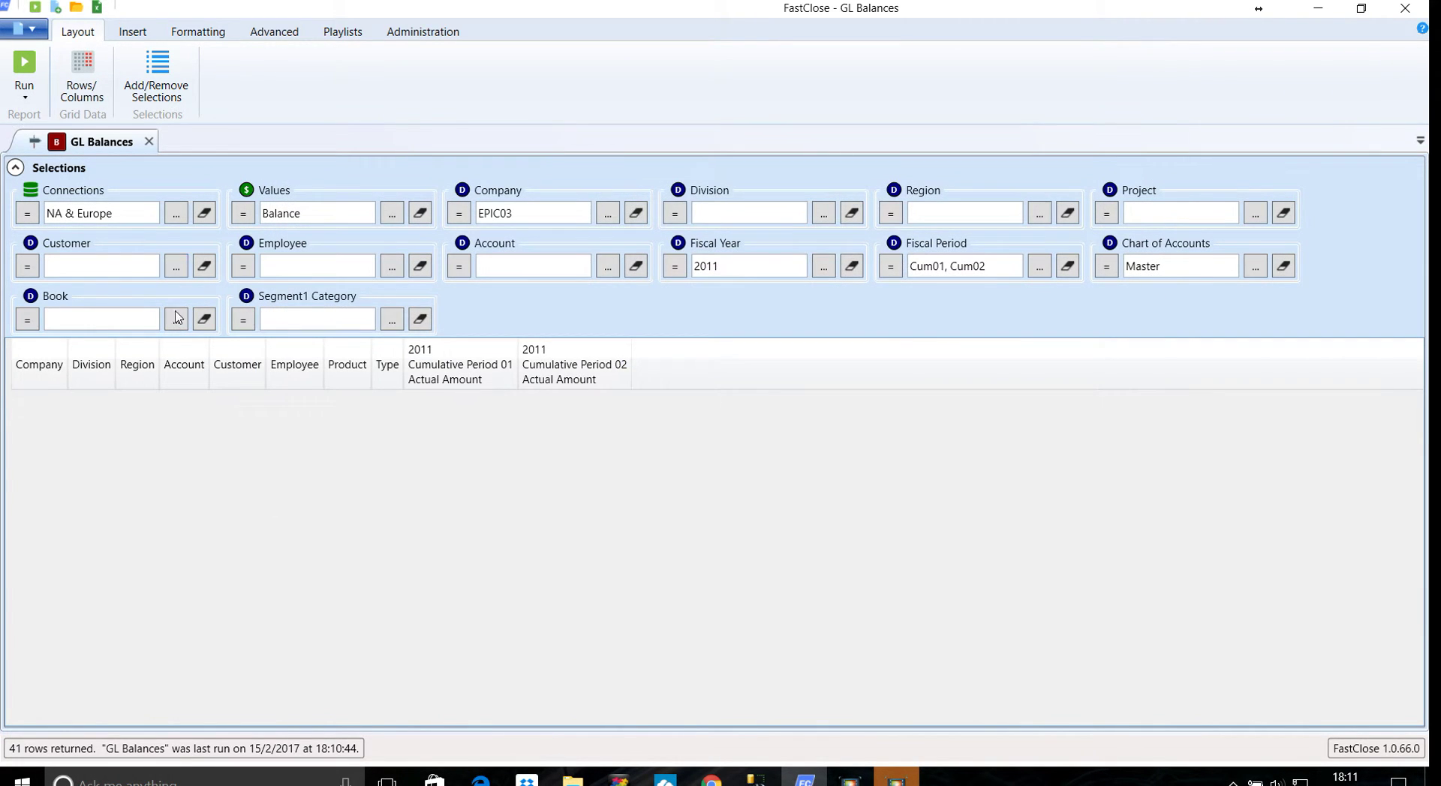
Add the Type attribute of Segment1 Category to the report's selections after Segment1 Category.
{"action": "left_click", "coordinate": [157, 71]}
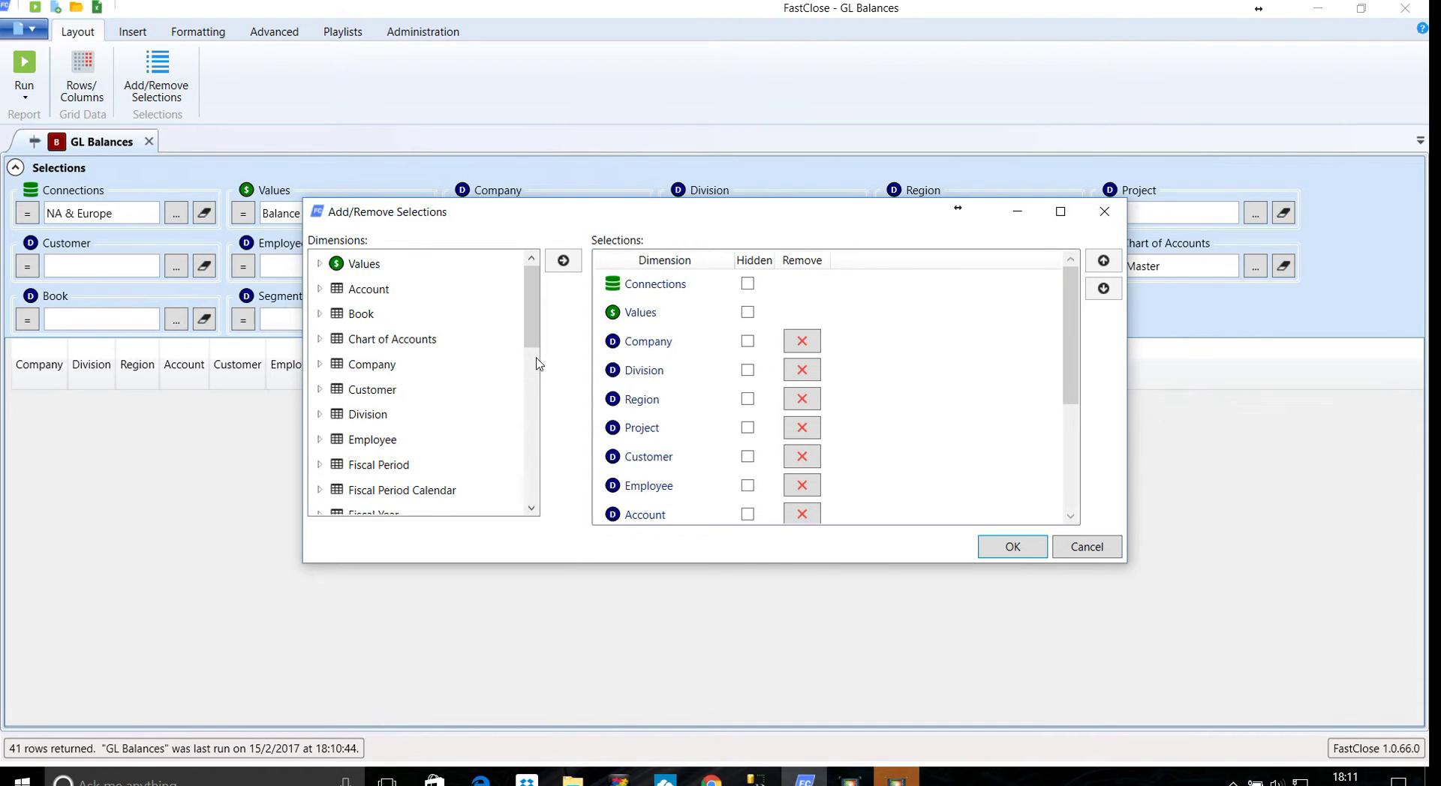
{"action": "scroll", "coordinate": [537, 364], "scroll_direction": "down", "scroll_amount": 5}
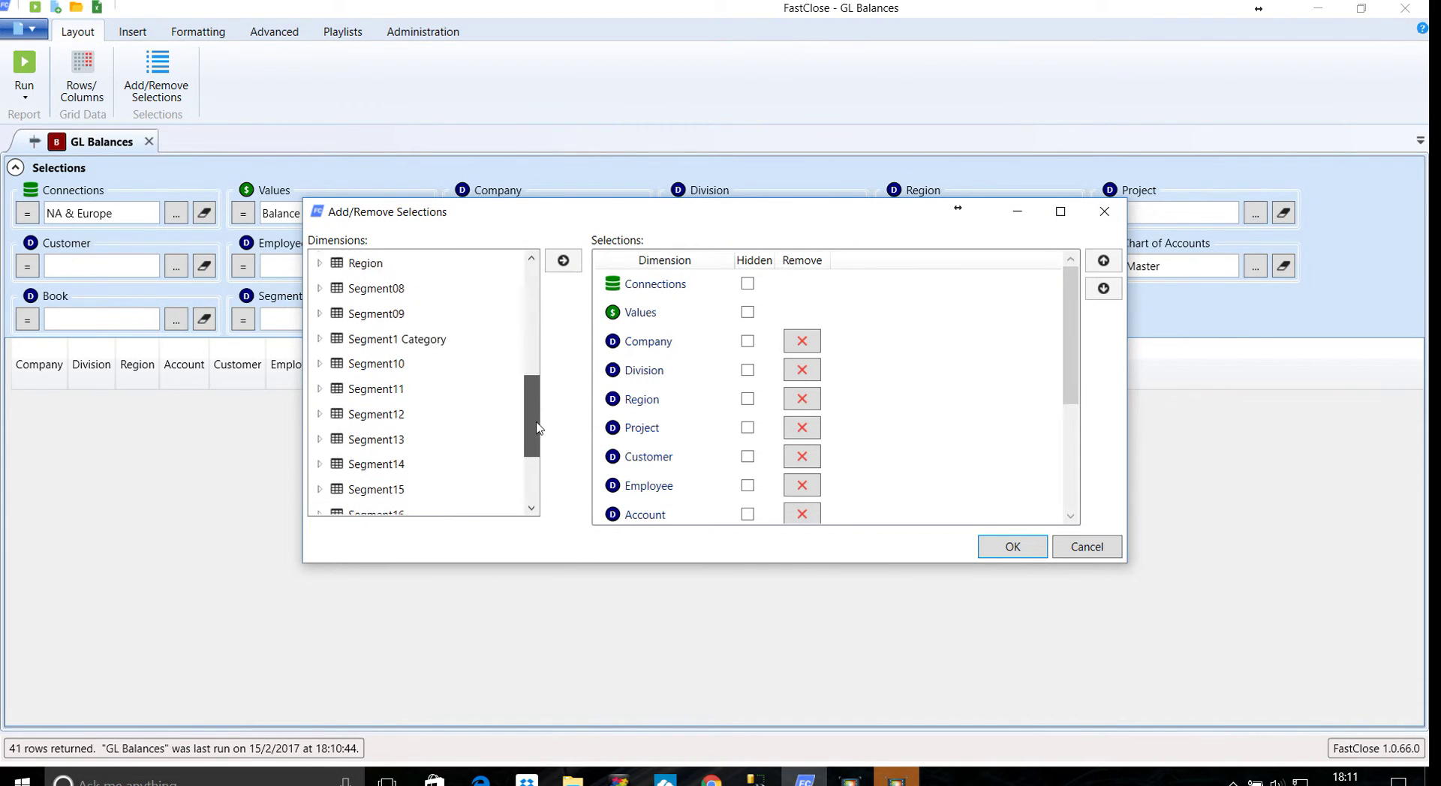
{"action": "scroll", "coordinate": [356, 396], "scroll_direction": "up", "scroll_amount": 2}
{"action": "left_click", "coordinate": [319, 399]}
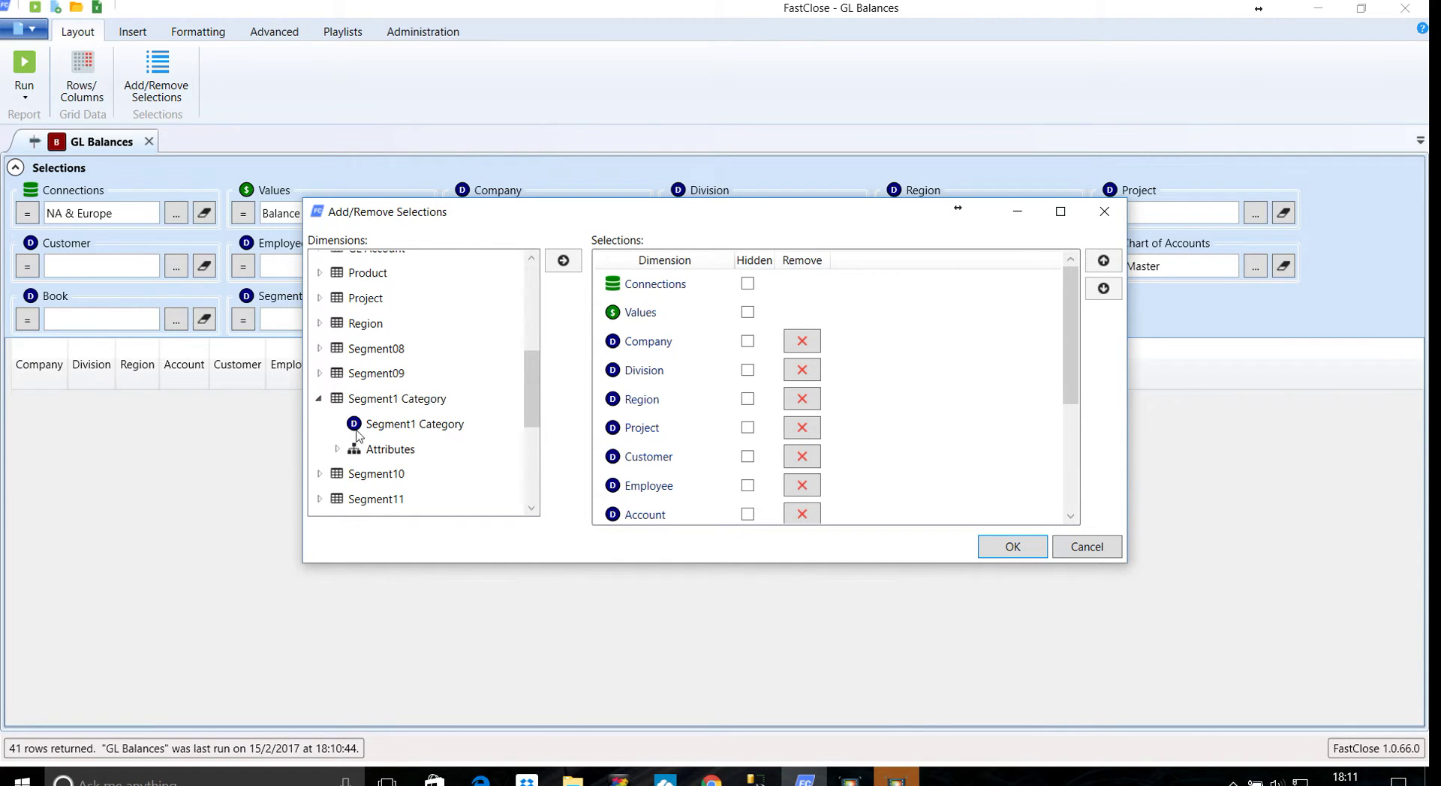
{"action": "left_click", "coordinate": [367, 450]}
{"action": "left_click", "coordinate": [340, 448]}
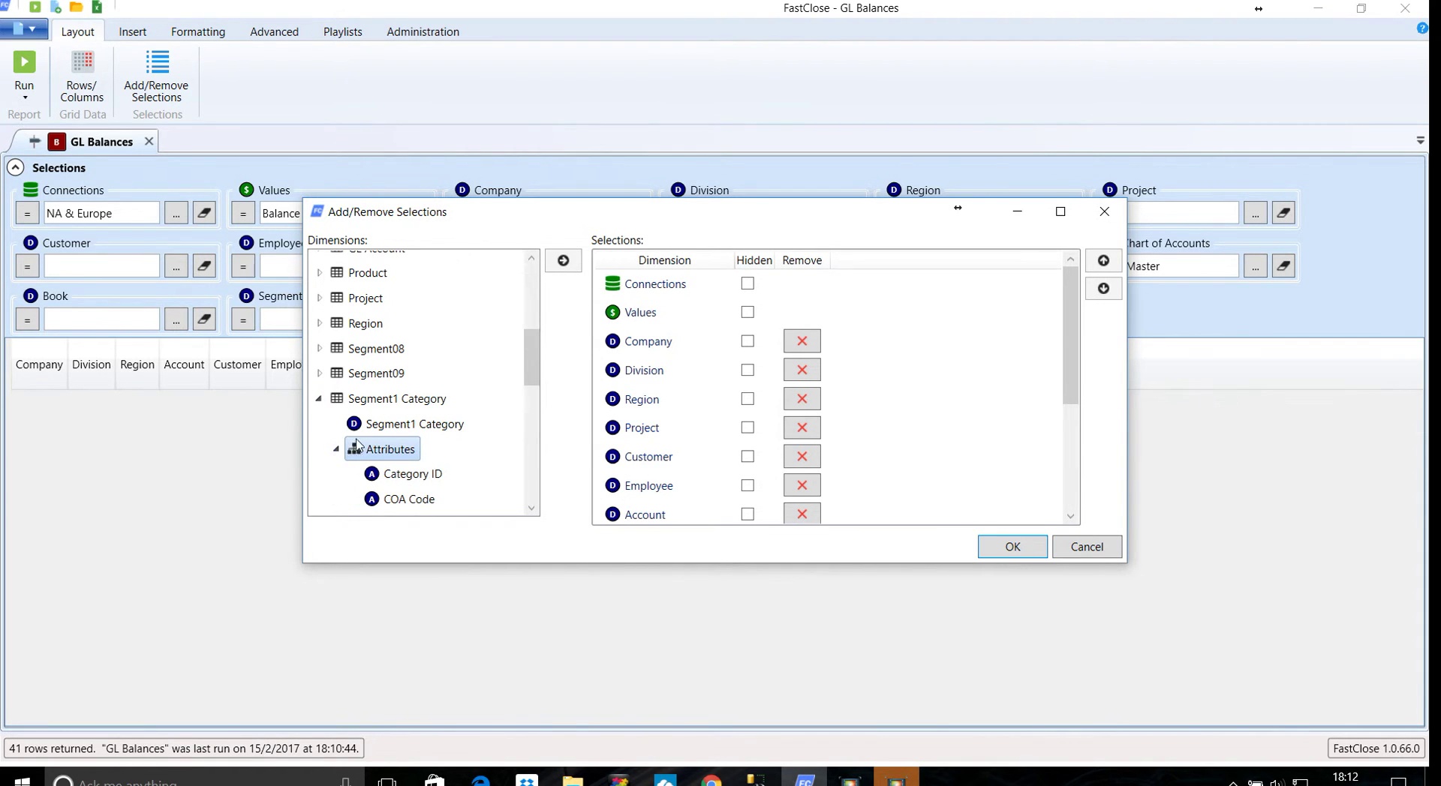
{"action": "scroll", "coordinate": [353, 462], "scroll_direction": "down", "scroll_amount": 3}
{"action": "double_click", "coordinate": [368, 460]}
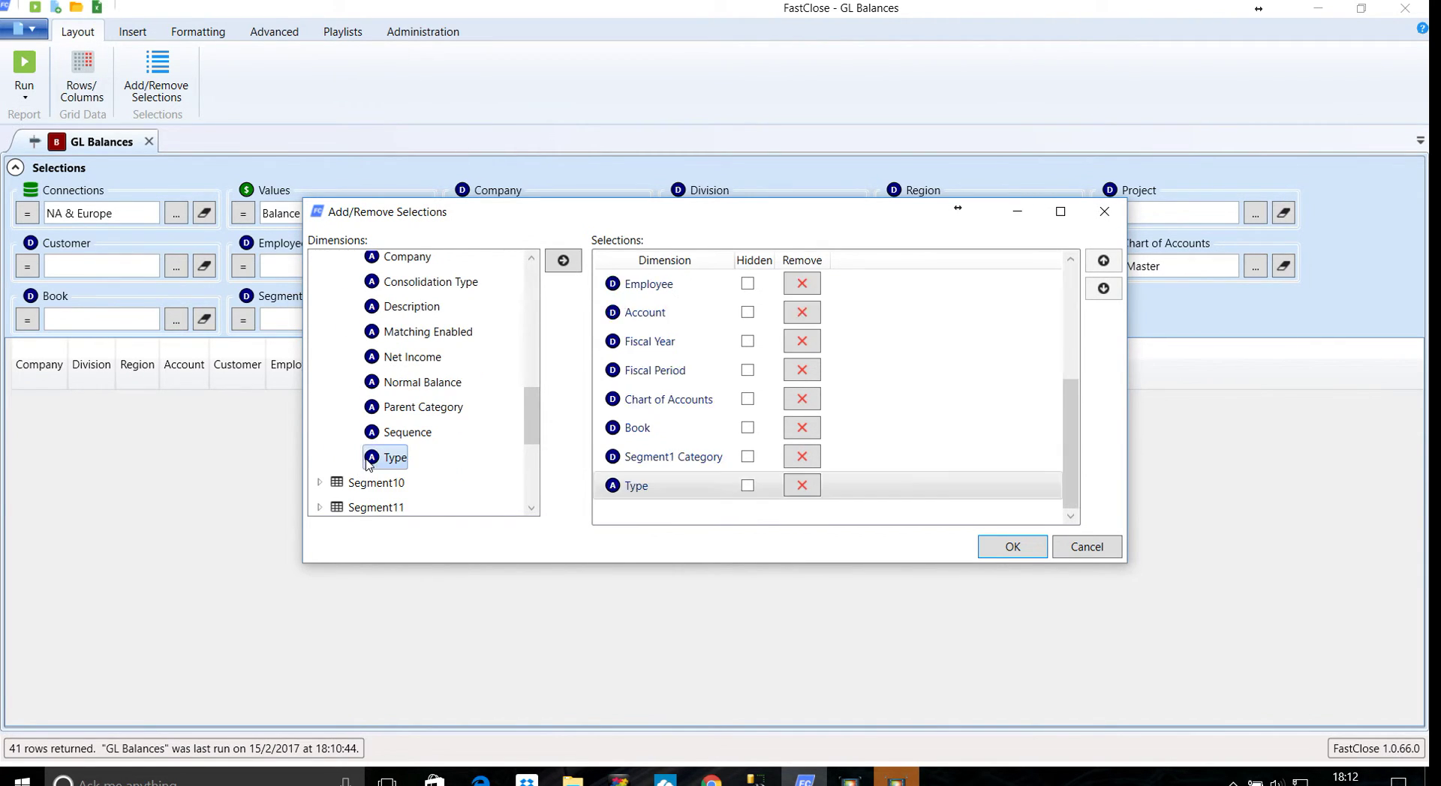
{"action": "left_click", "coordinate": [987, 548]}
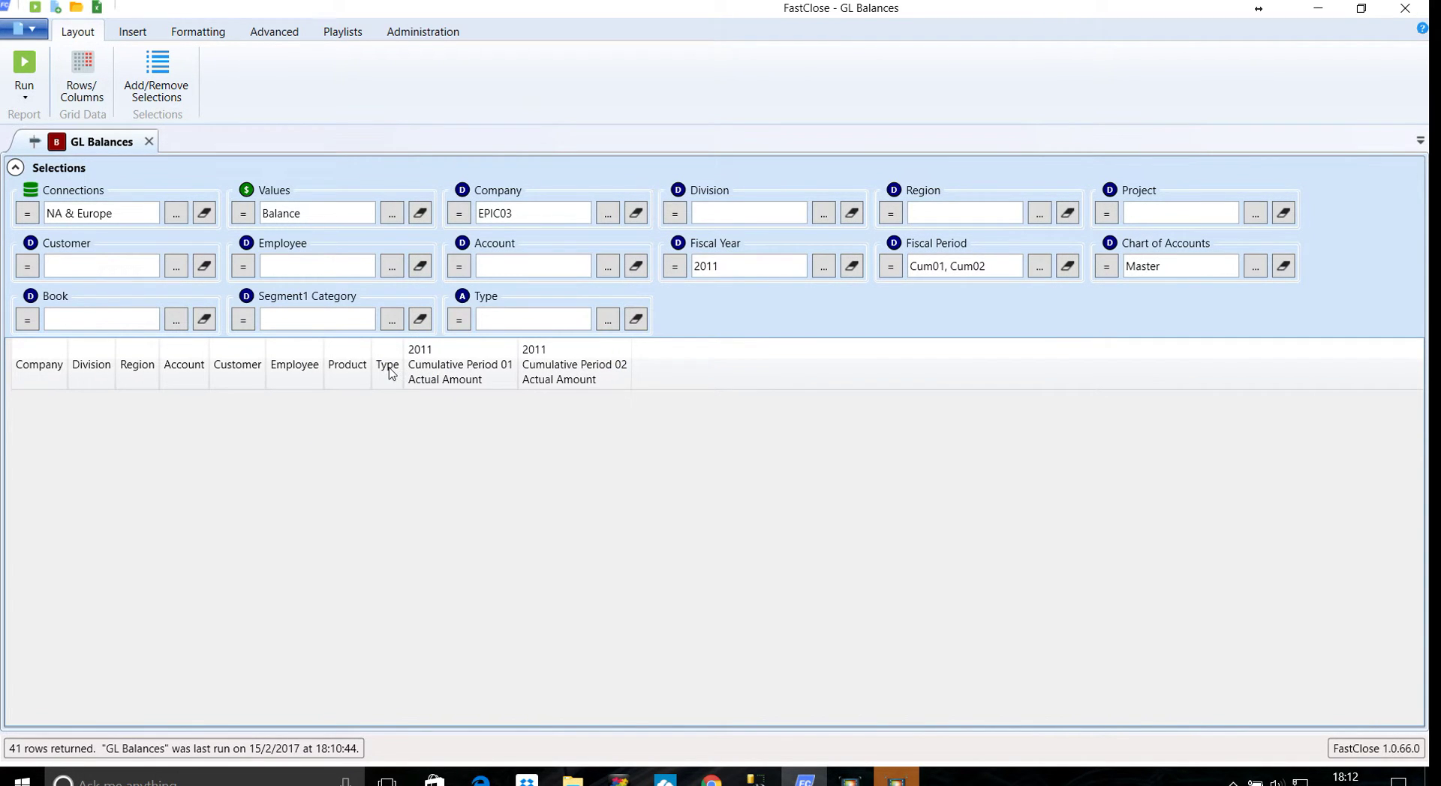
Set the Type selection to member I and run the report.
{"action": "left_click", "coordinate": [607, 321]}
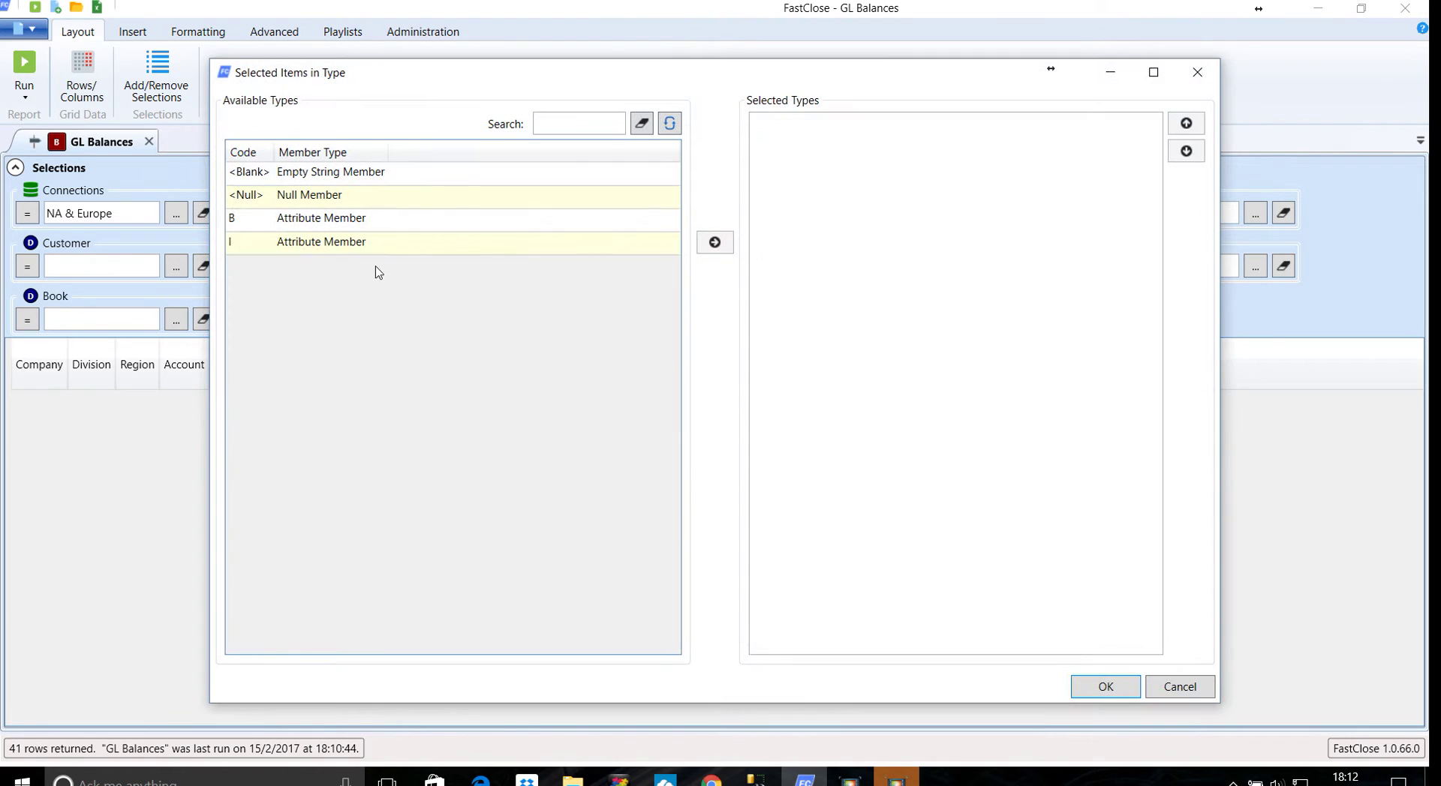
{"action": "double_click", "coordinate": [290, 249]}
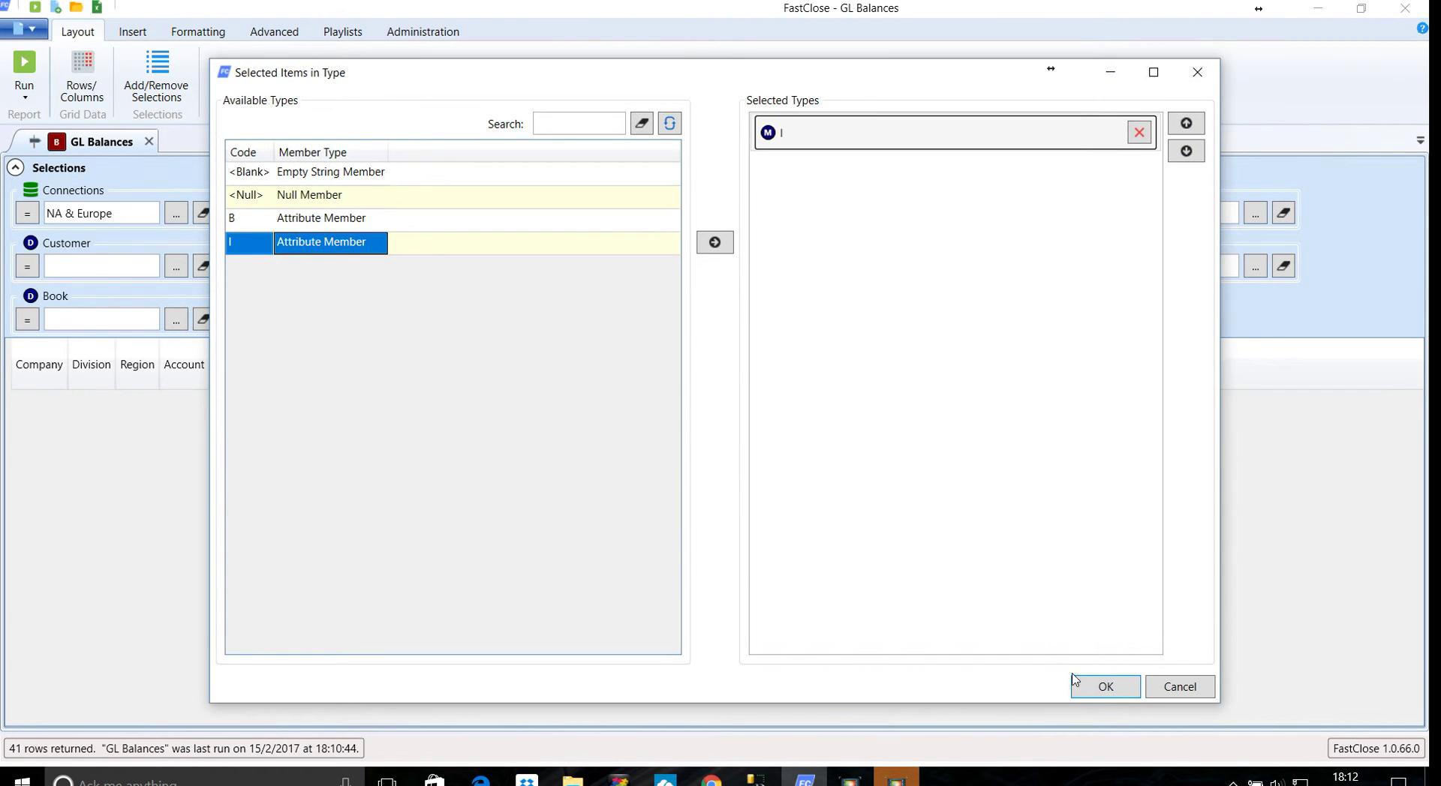
{"action": "left_click", "coordinate": [1103, 686]}
{"action": "left_click", "coordinate": [24, 71]}
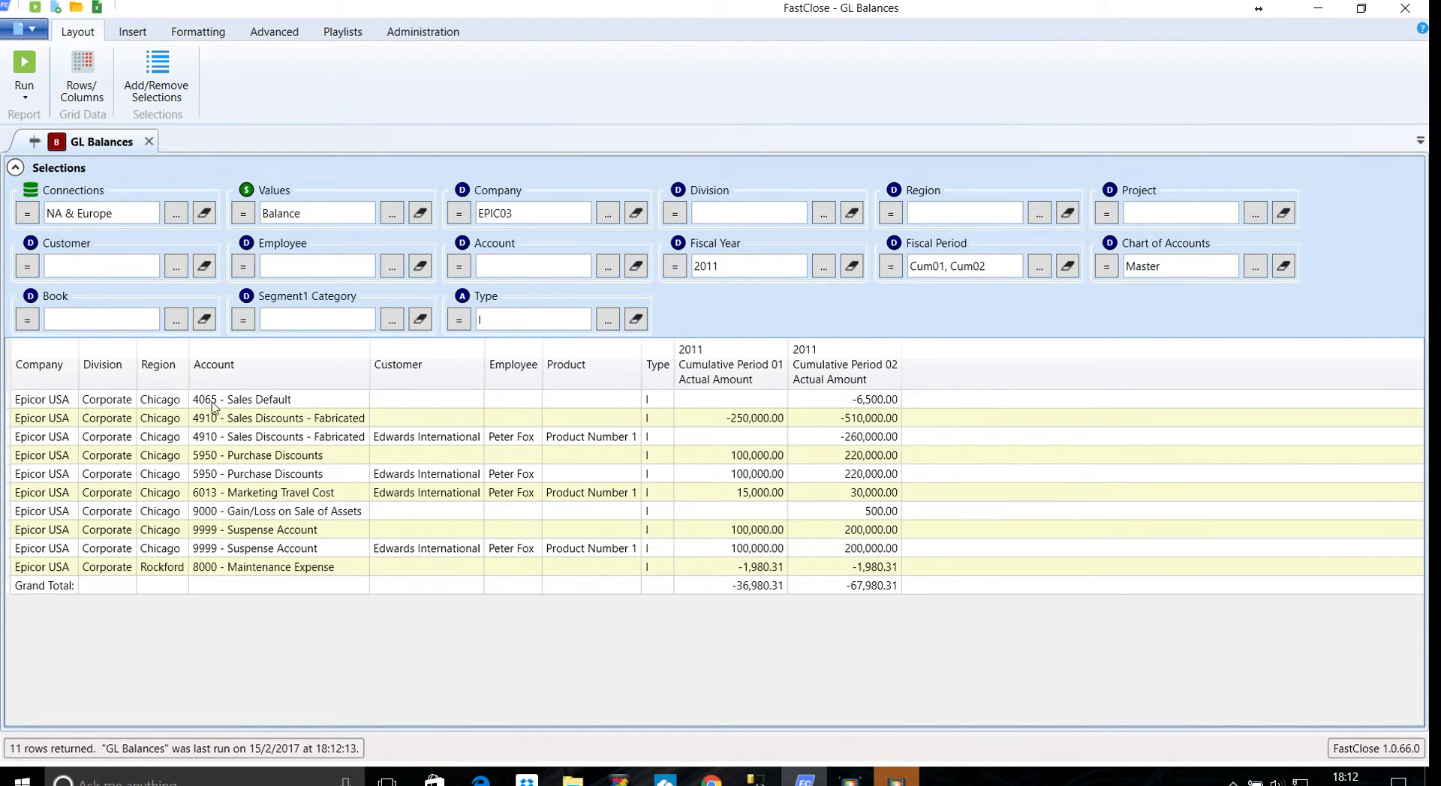
Replace member I with B in the Type selection and rerun the report.
{"action": "left_click", "coordinate": [607, 320]}
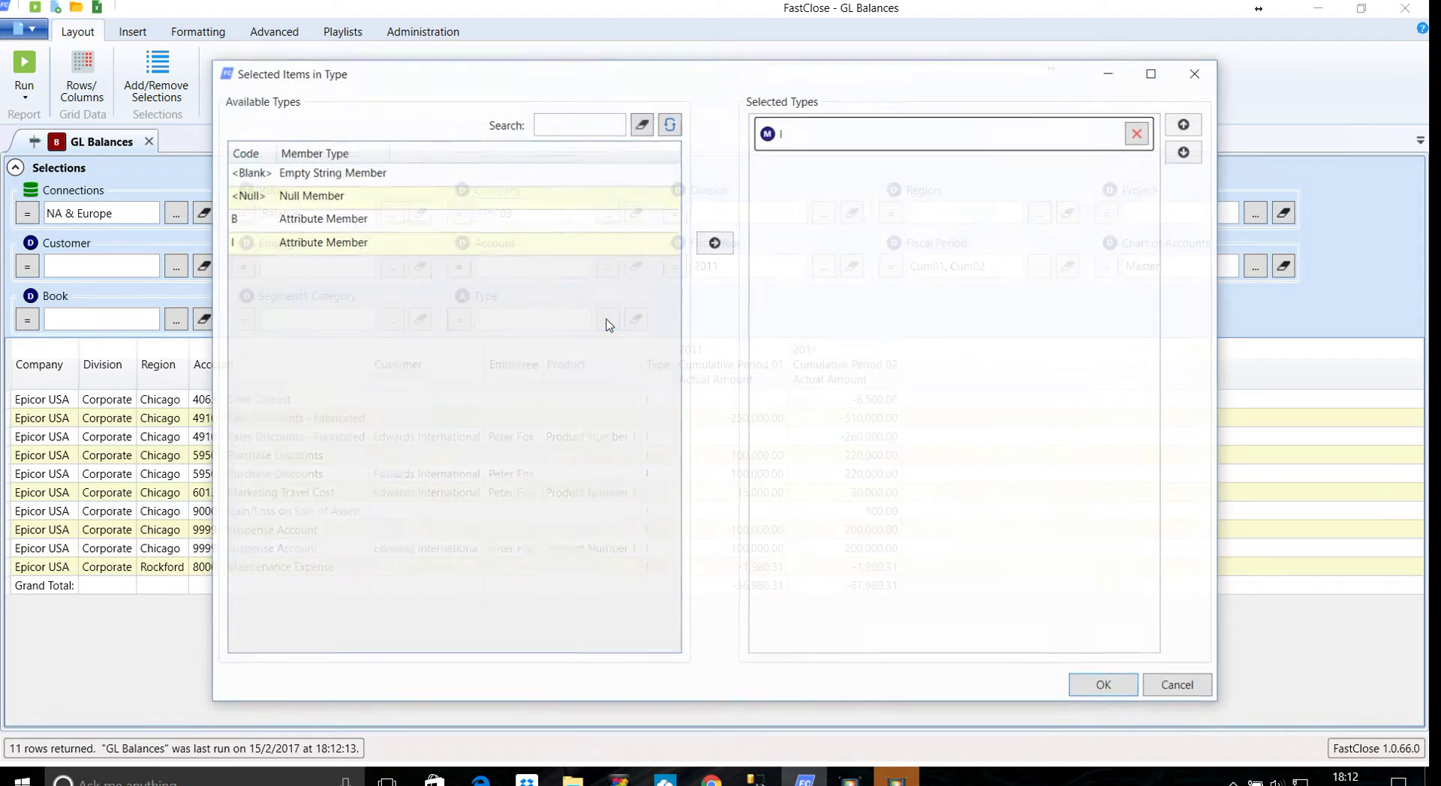
{"action": "left_click", "coordinate": [1134, 133]}
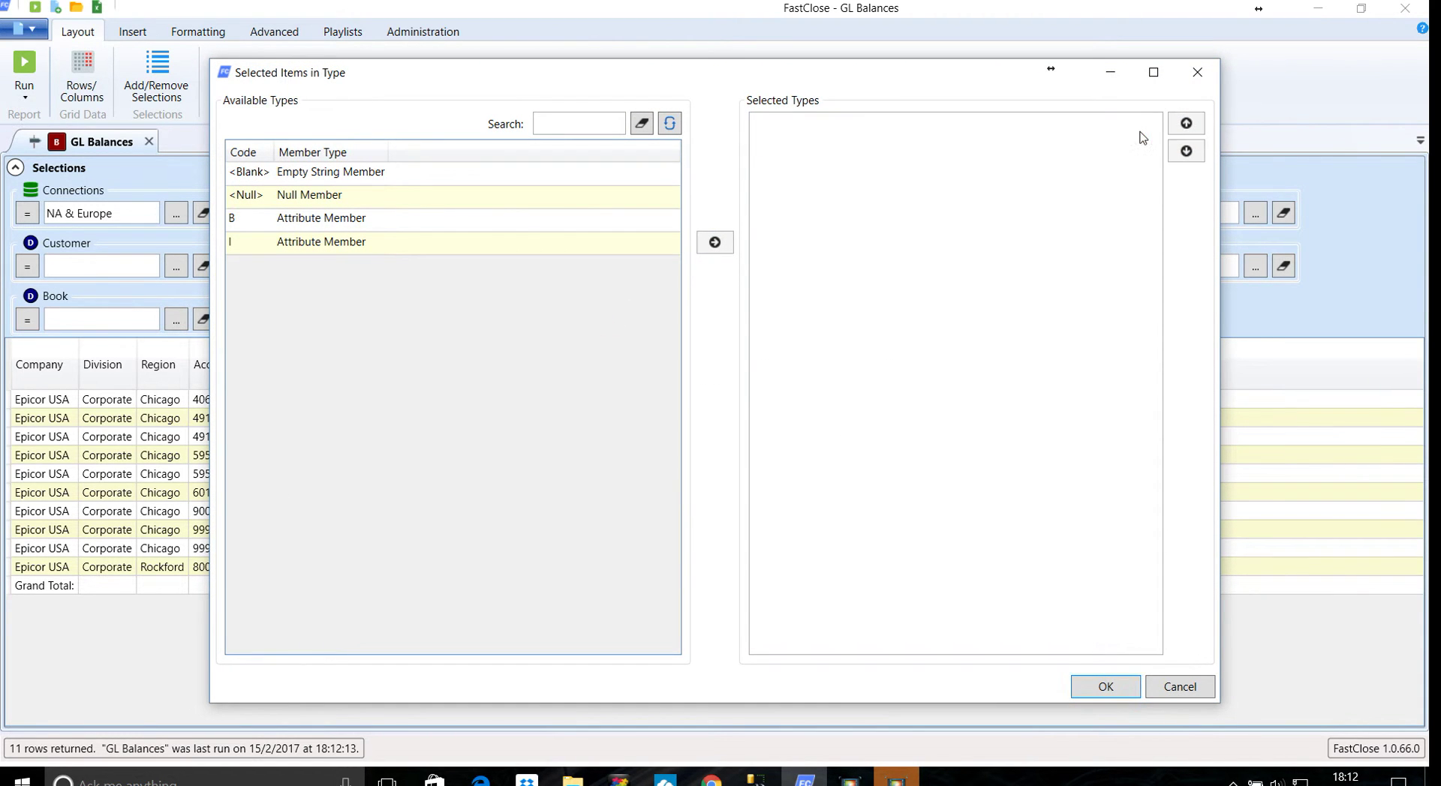
{"action": "double_click", "coordinate": [356, 219]}
{"action": "left_click", "coordinate": [1084, 694]}
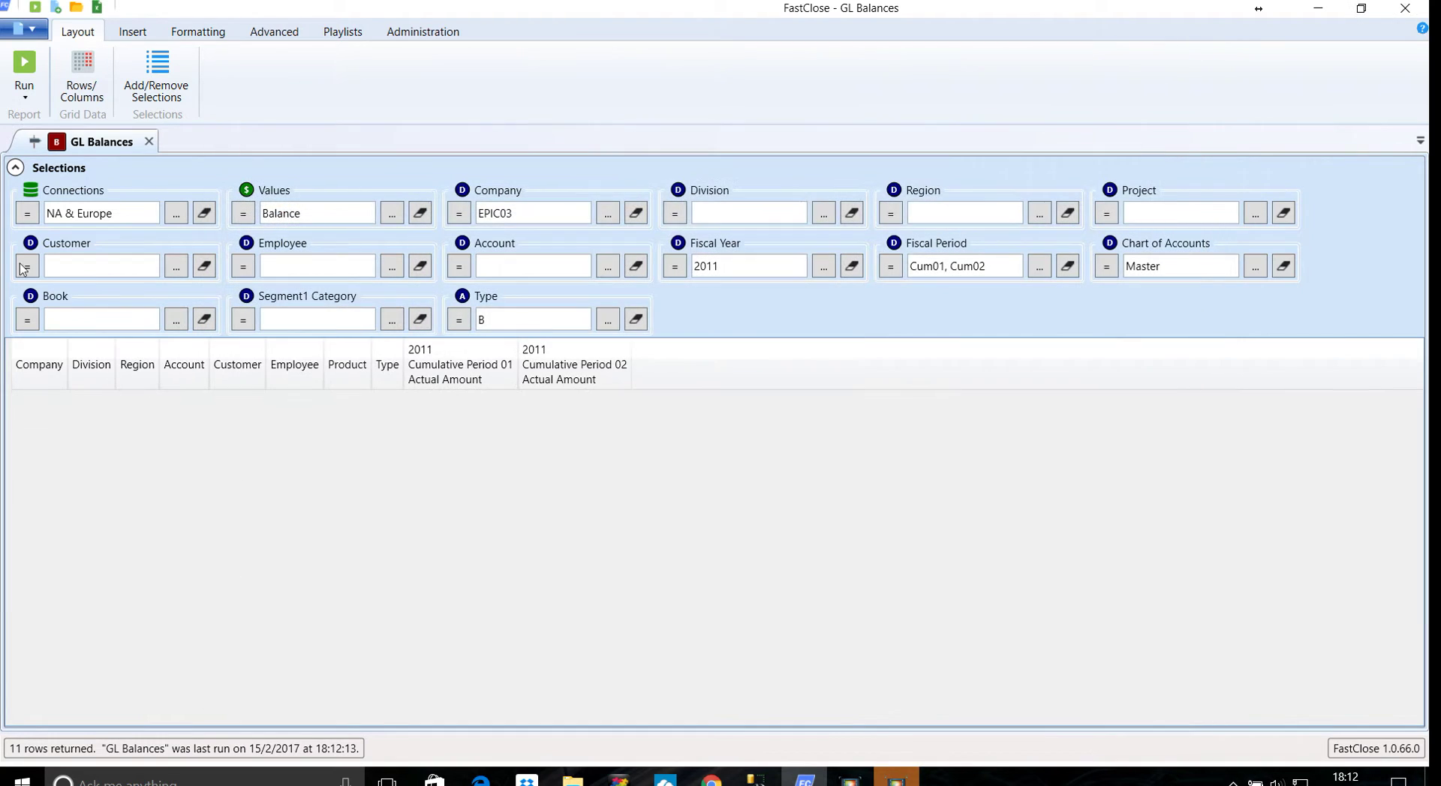
{"action": "left_click", "coordinate": [25, 64]}
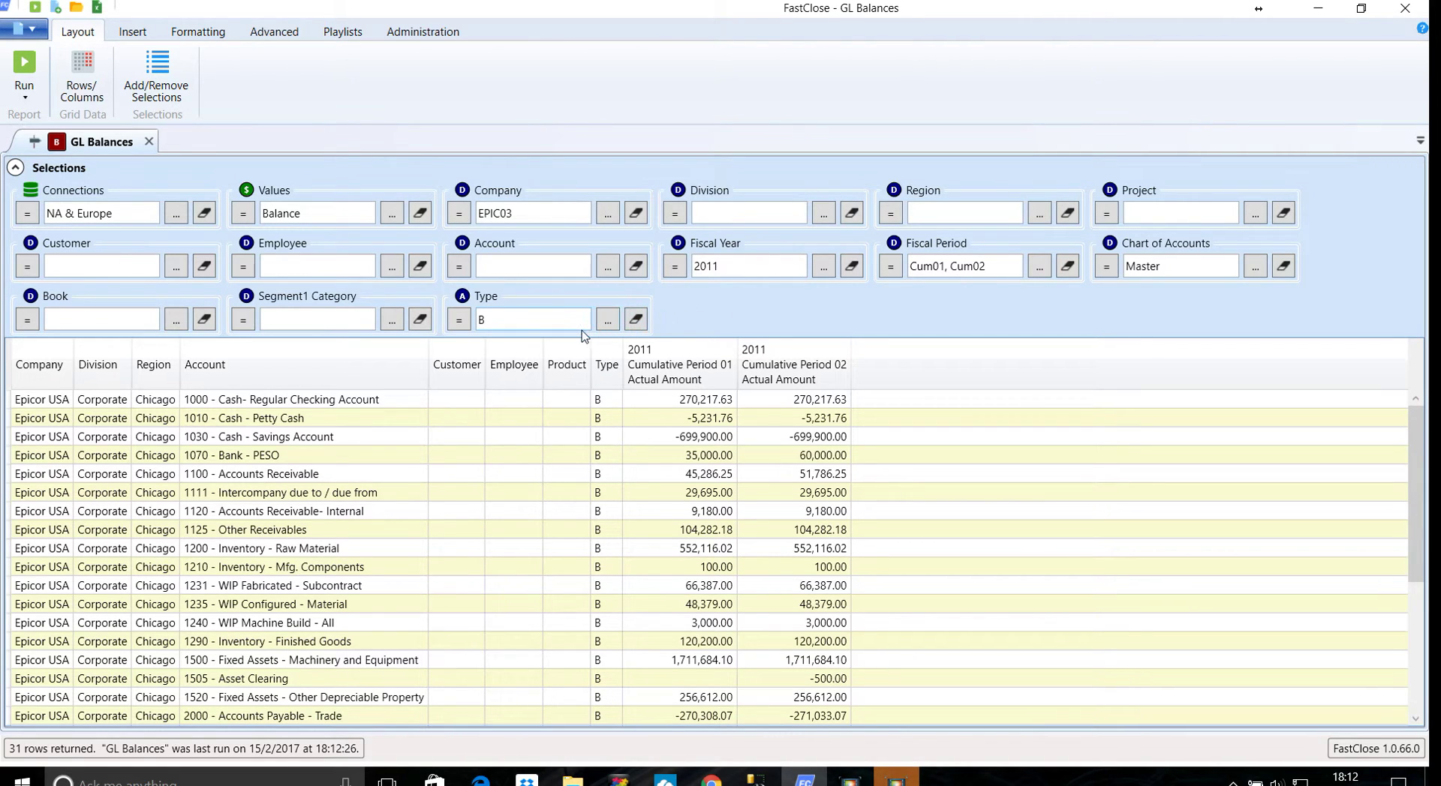
Drill through to GL Journals from the Cumulative Period 01 amount of account 1000 - Cash- Regular Checking Account.
{"action": "left_click", "coordinate": [700, 401]}
{"action": "right_click", "coordinate": [699, 404]}
{"action": "mouse_move", "coordinate": [751, 445]}
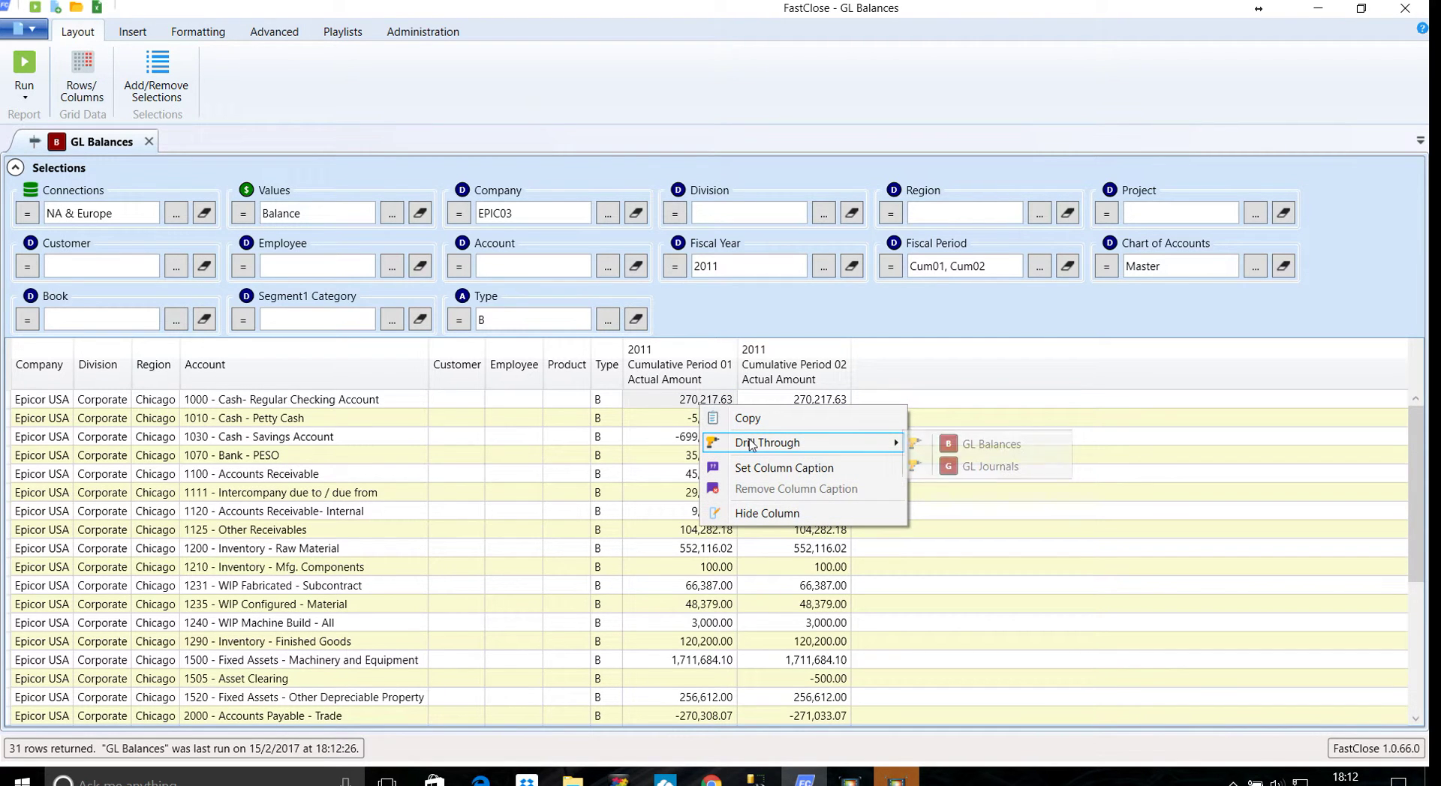
{"action": "left_click", "coordinate": [957, 466]}
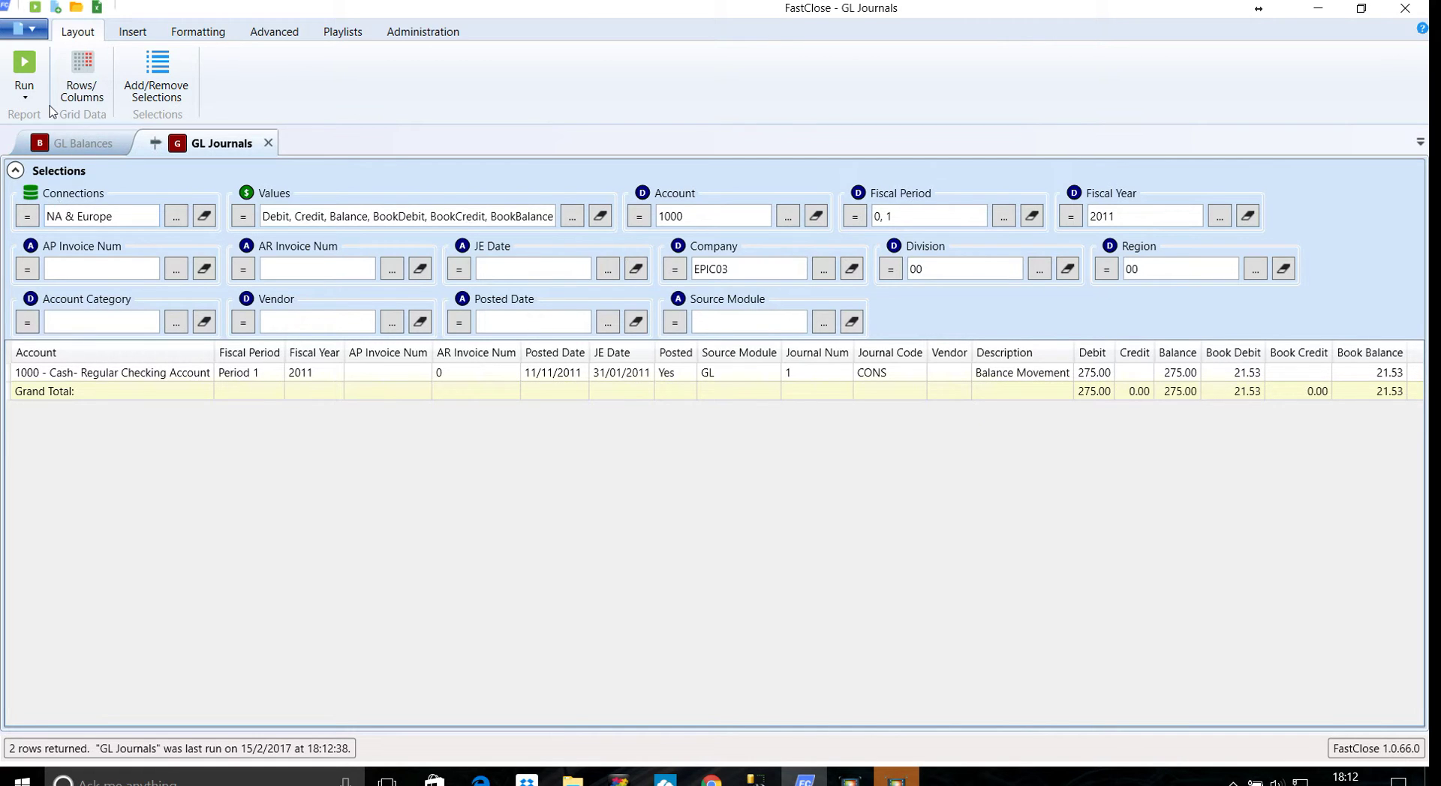
Examine the Journals attributes available as row and column dimensions for the GL Journals report.
{"action": "left_click", "coordinate": [78, 71]}
{"action": "left_click", "coordinate": [272, 125]}
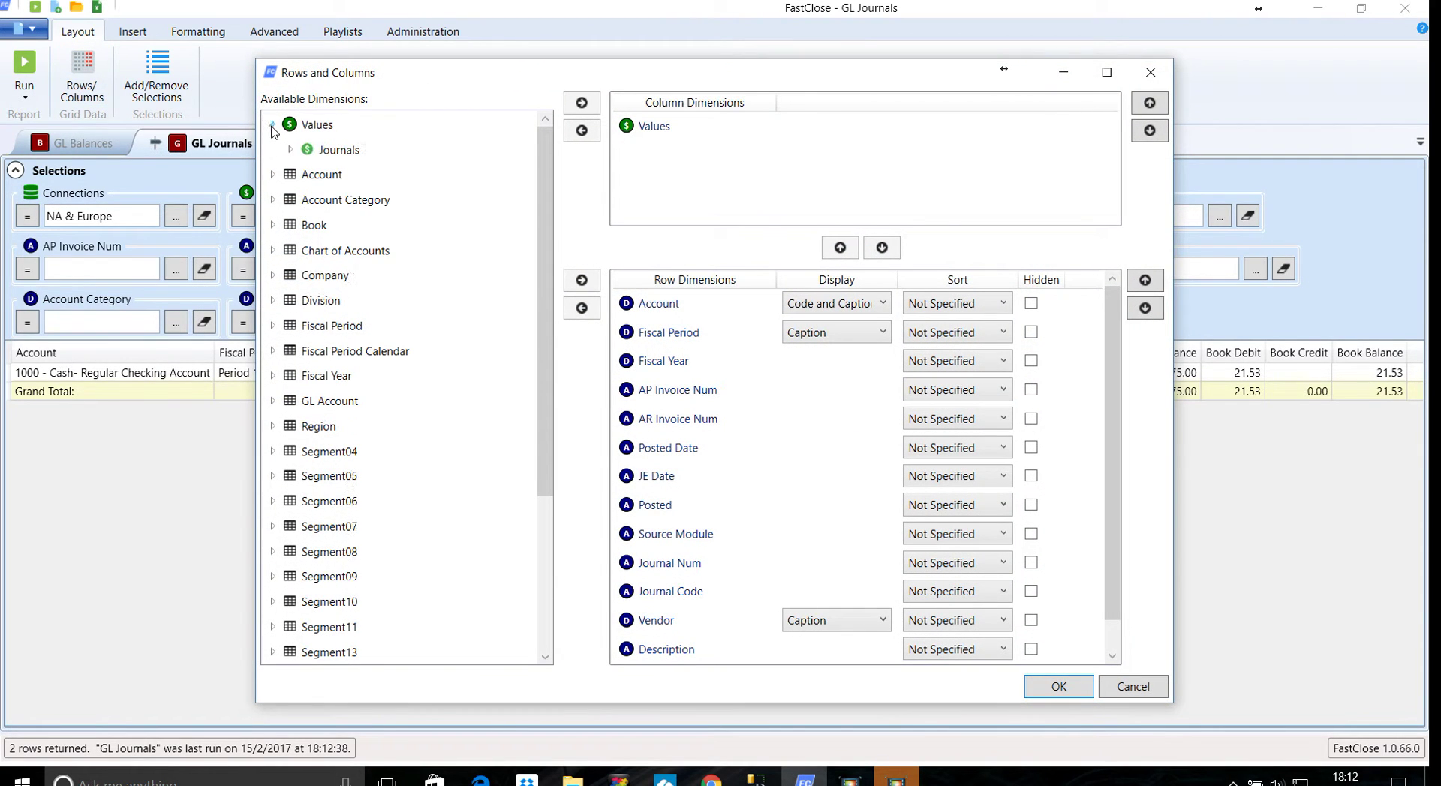
{"action": "left_click", "coordinate": [288, 150]}
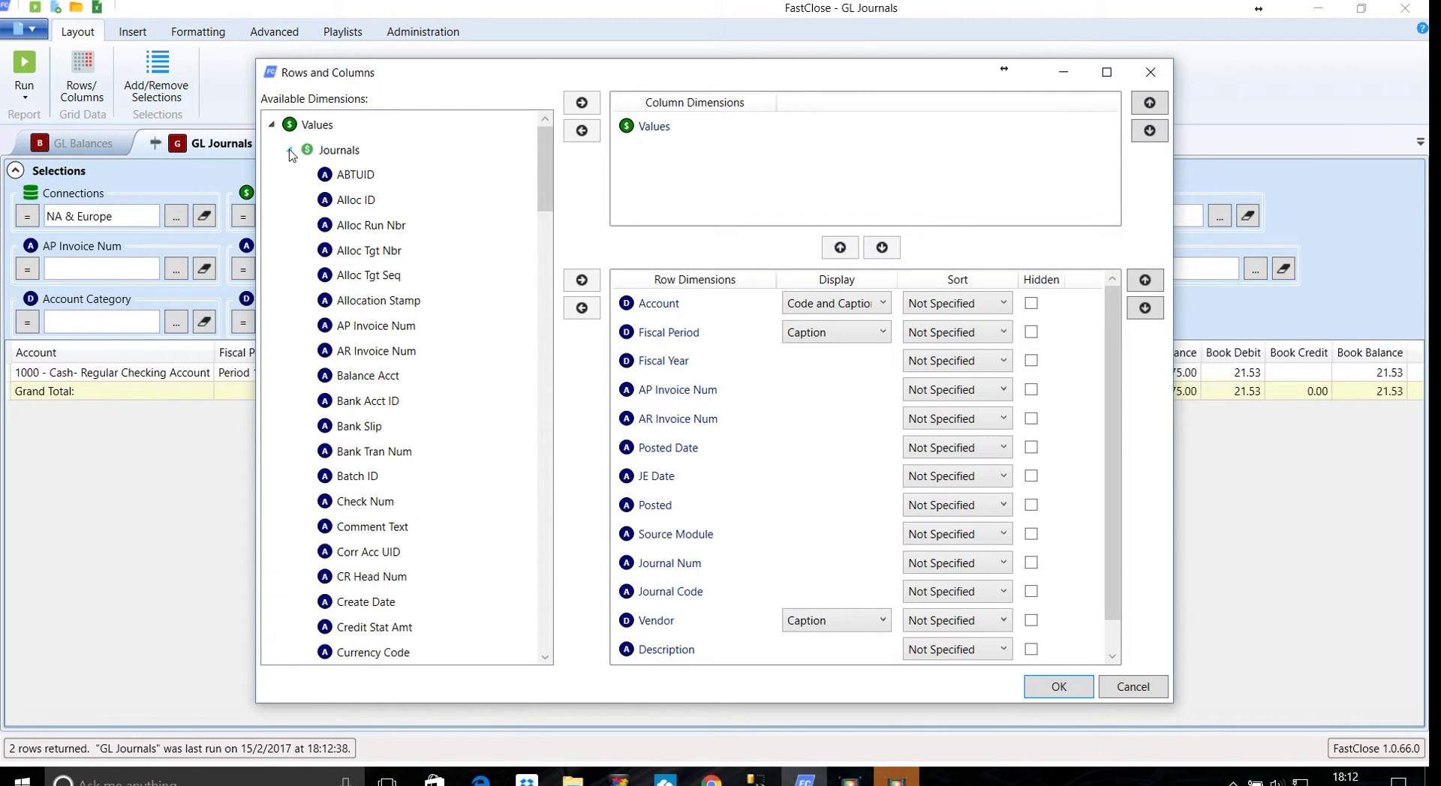
{"action": "scroll", "coordinate": [368, 212], "scroll_direction": "down", "scroll_amount": 5}
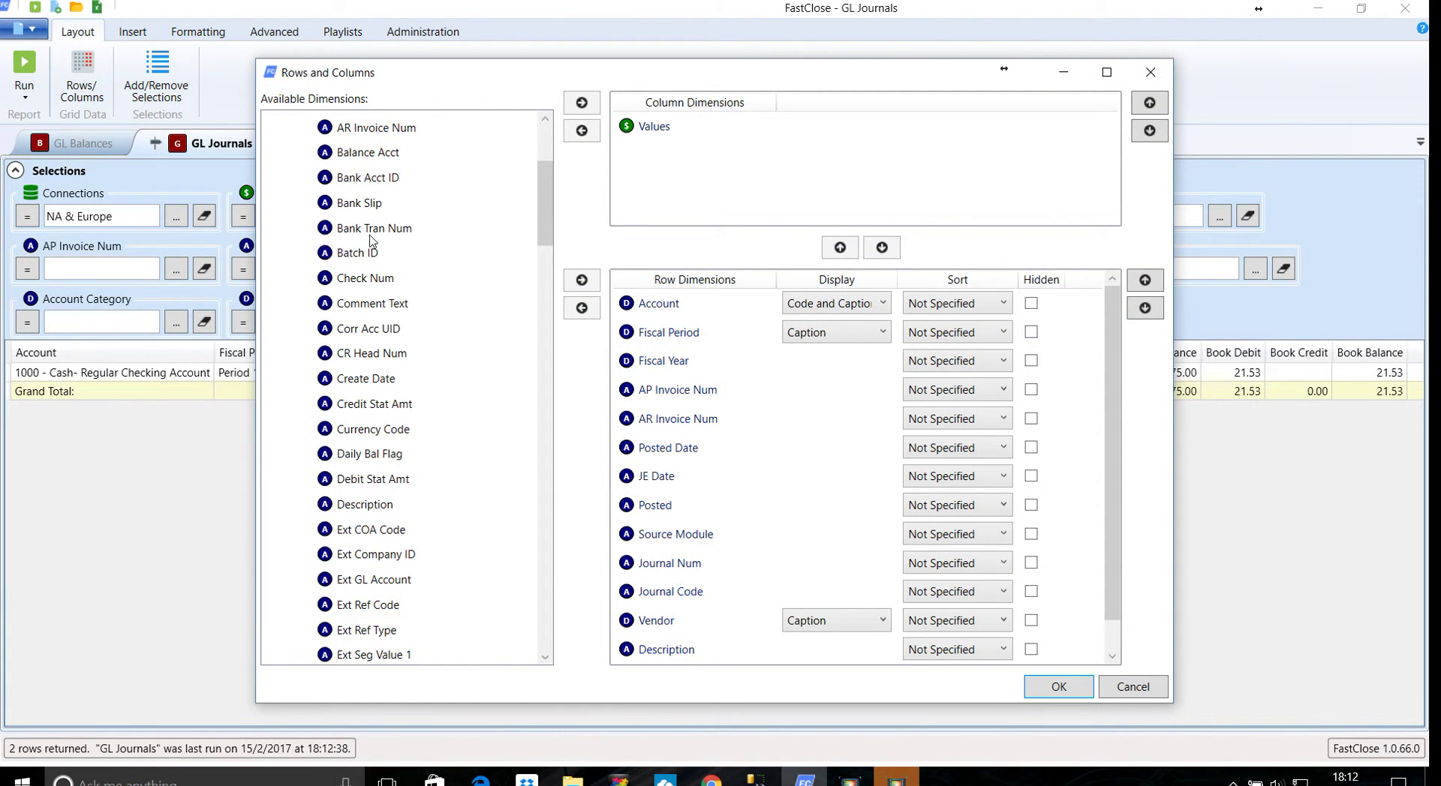
{"action": "scroll", "coordinate": [341, 392], "scroll_direction": "down", "scroll_amount": 1}
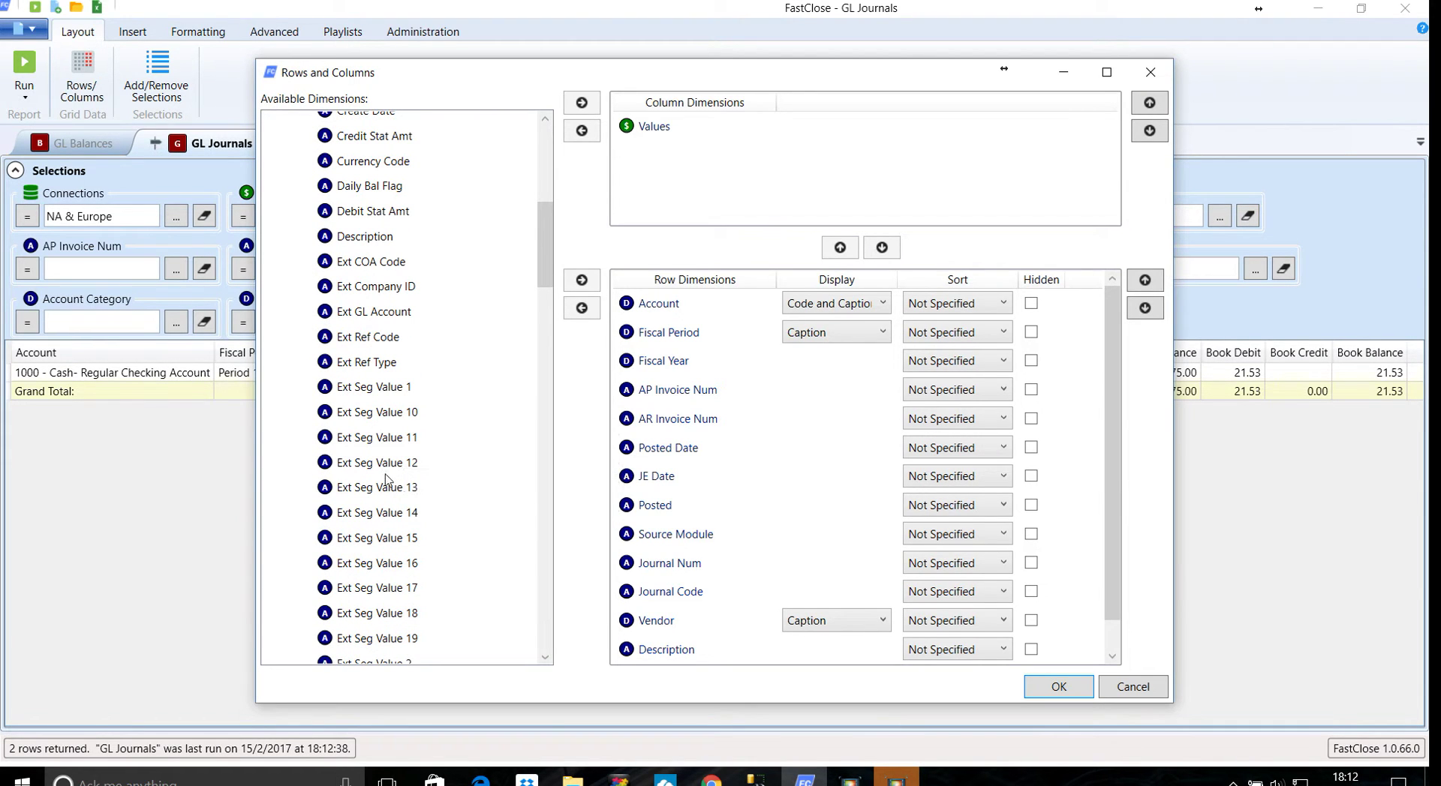
{"action": "left_click", "coordinate": [369, 290]}
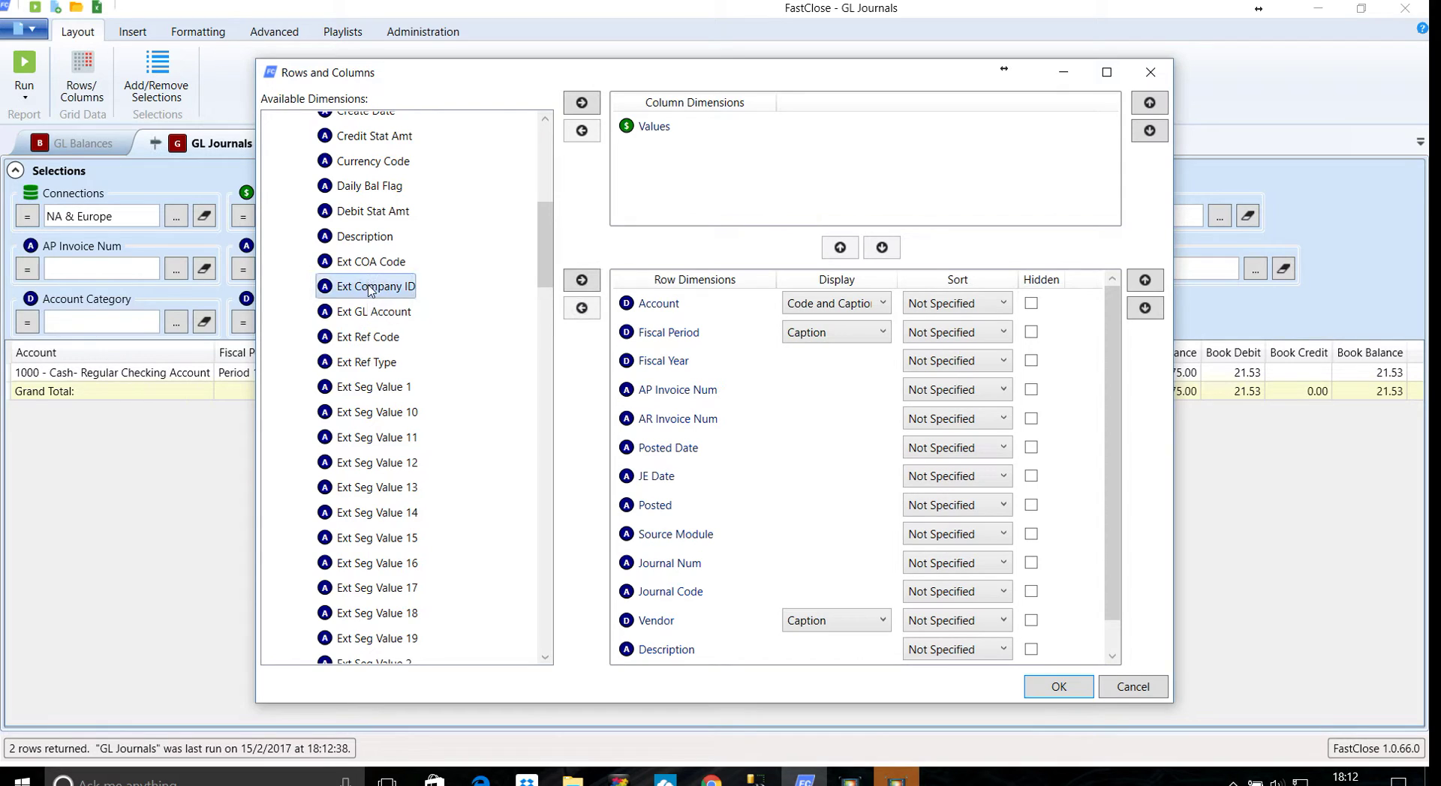
{"action": "left_click", "coordinate": [364, 234]}
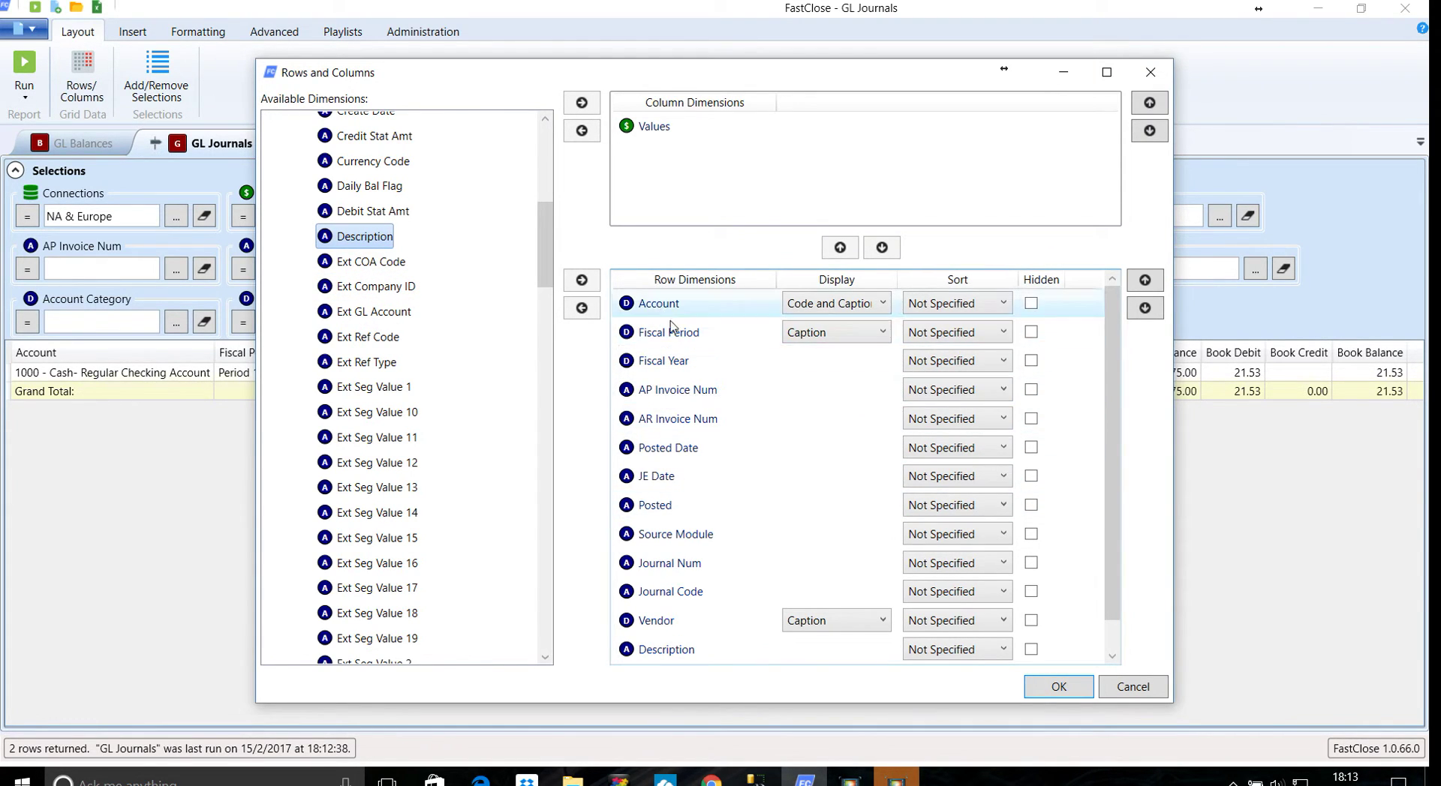
{"action": "scroll", "coordinate": [694, 492], "scroll_direction": "down", "scroll_amount": 1}
{"action": "scroll", "coordinate": [694, 506], "scroll_direction": "up", "scroll_amount": 1}
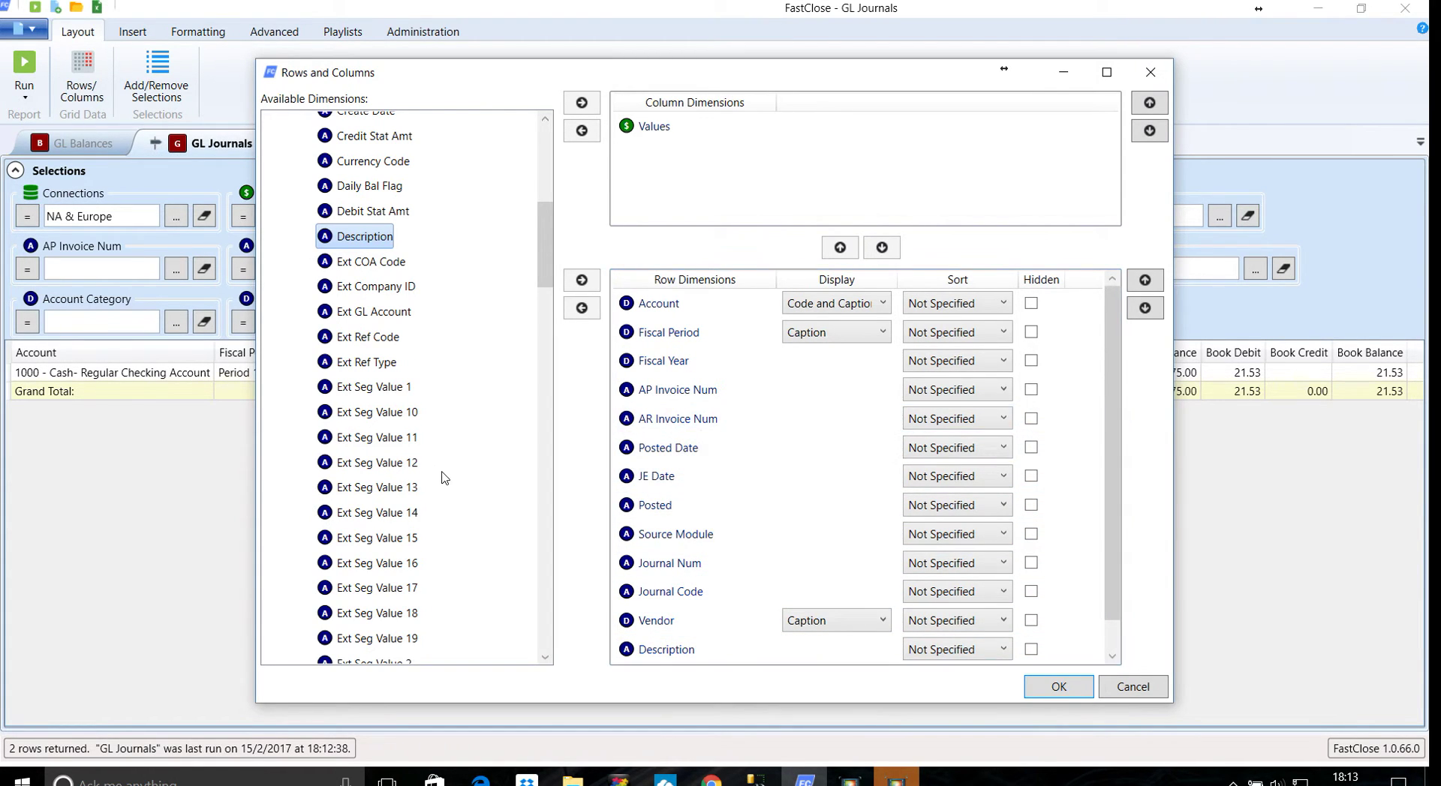
{"action": "scroll", "coordinate": [428, 488], "scroll_direction": "down", "scroll_amount": 6}
{"action": "scroll", "coordinate": [423, 503], "scroll_direction": "down", "scroll_amount": 2}
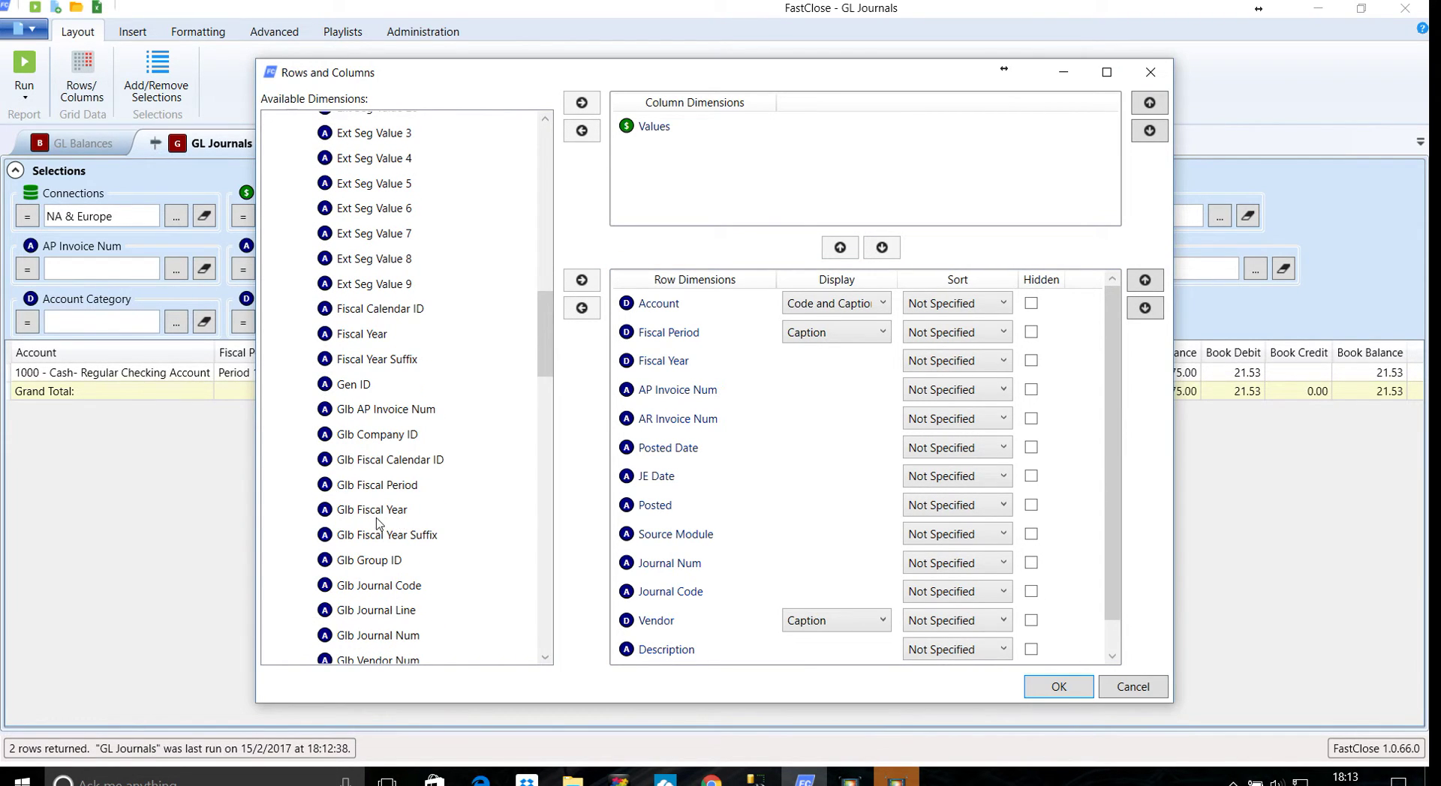
{"action": "scroll", "coordinate": [388, 520], "scroll_direction": "down", "scroll_amount": 2}
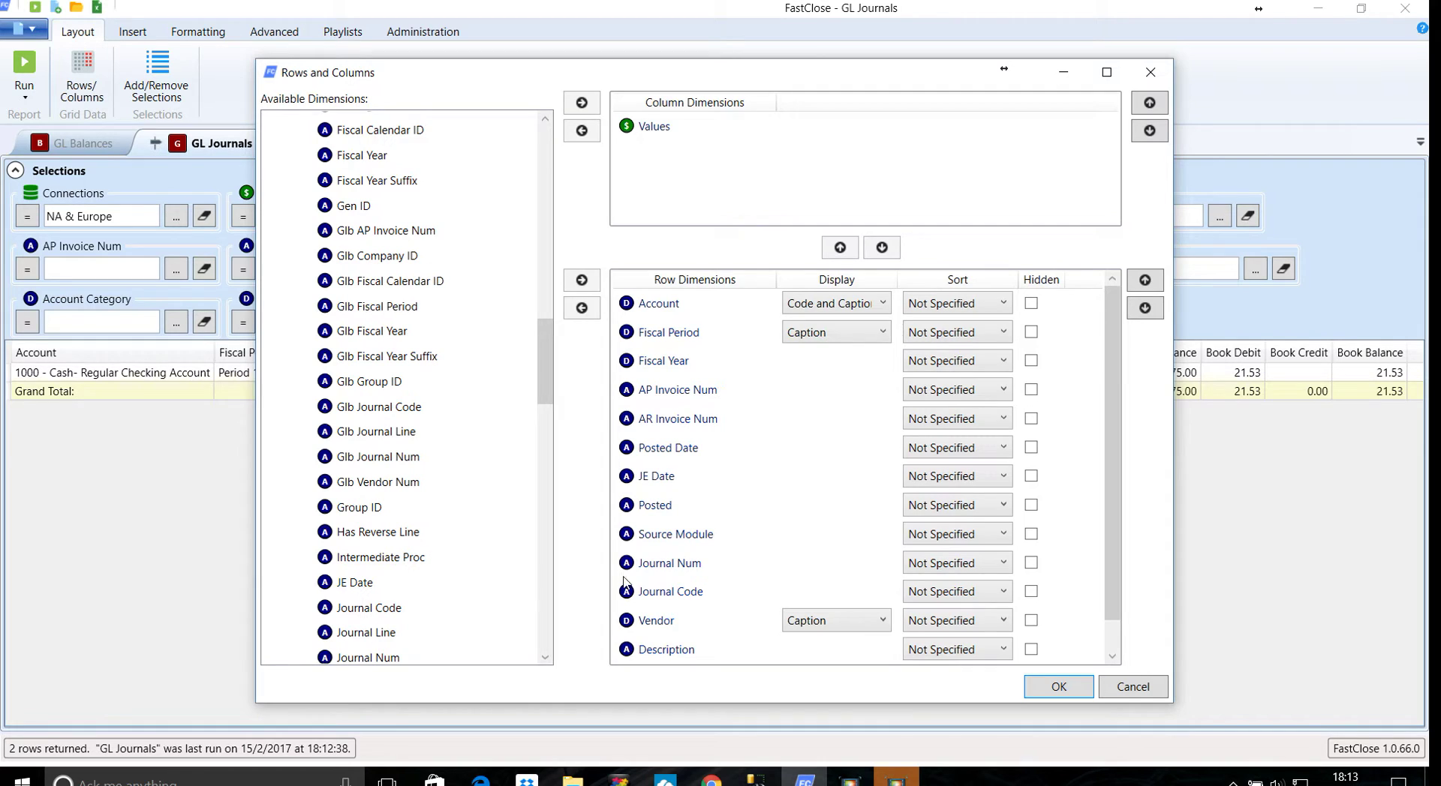
Add the Journal Line attribute to the GL Journals row dimensions after Description and apply the layout.
{"action": "scroll", "coordinate": [426, 559], "scroll_direction": "down", "scroll_amount": 1}
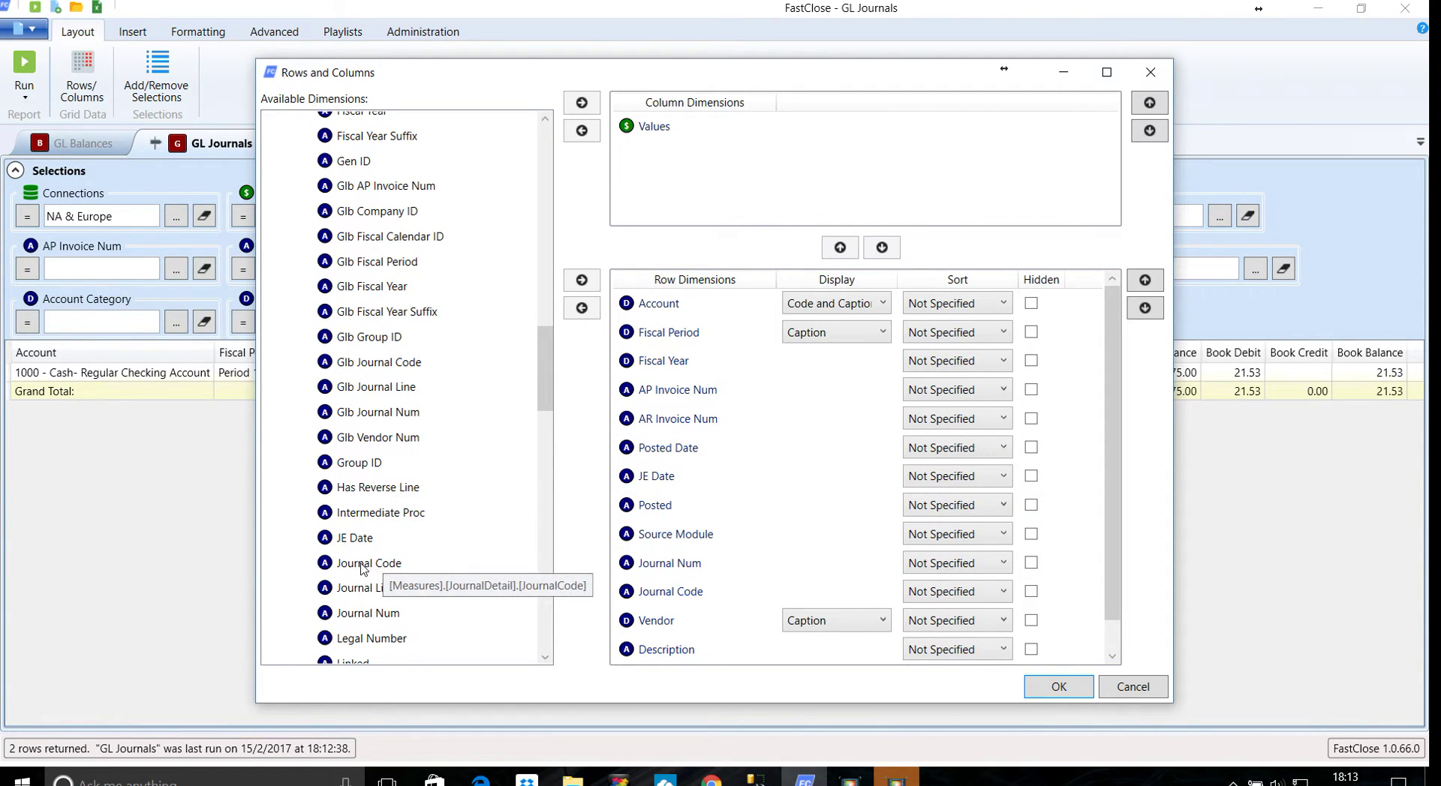
{"action": "left_click_drag", "start_coordinate": [362, 568], "coordinate": [668, 594]}
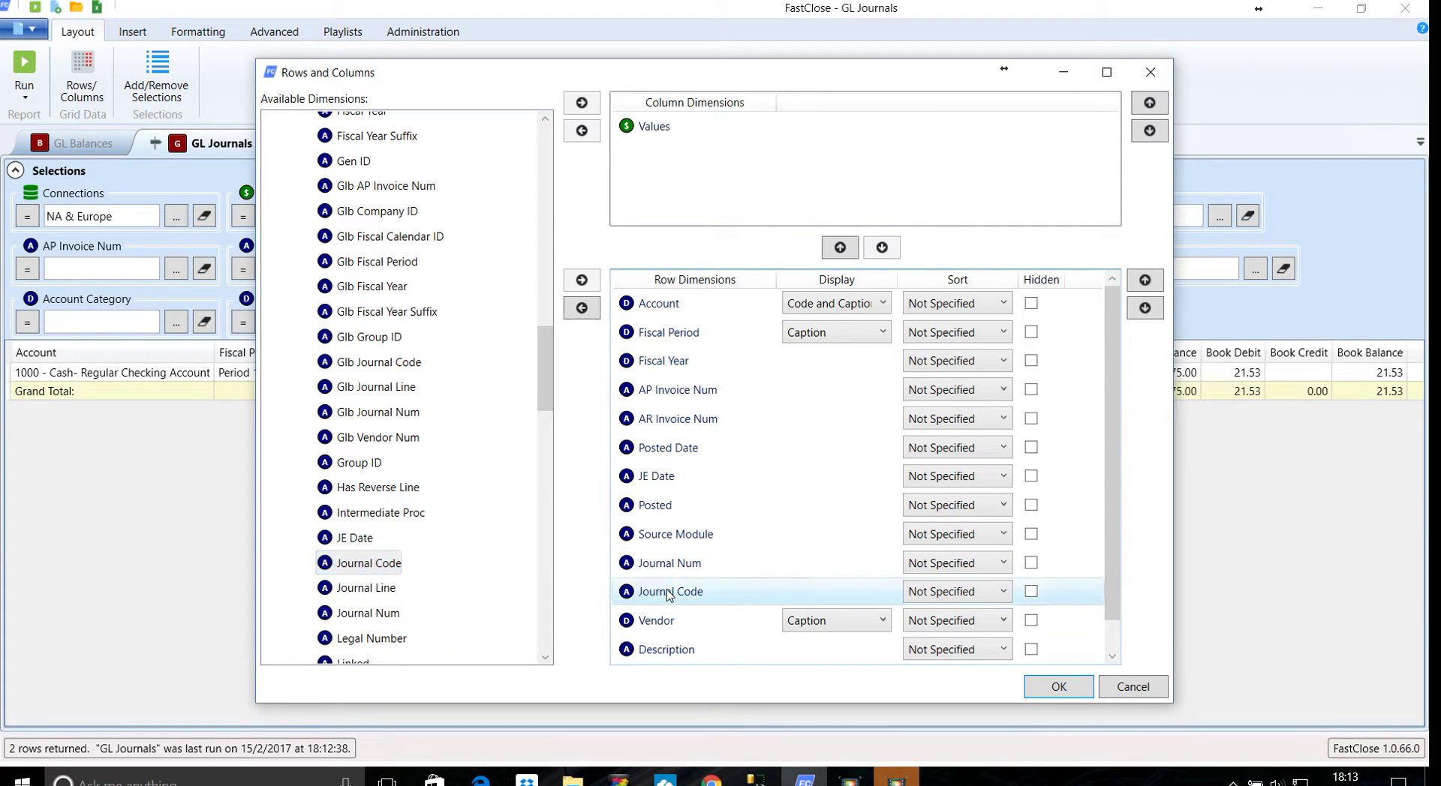
{"action": "left_click_drag", "start_coordinate": [365, 588], "coordinate": [746, 595]}
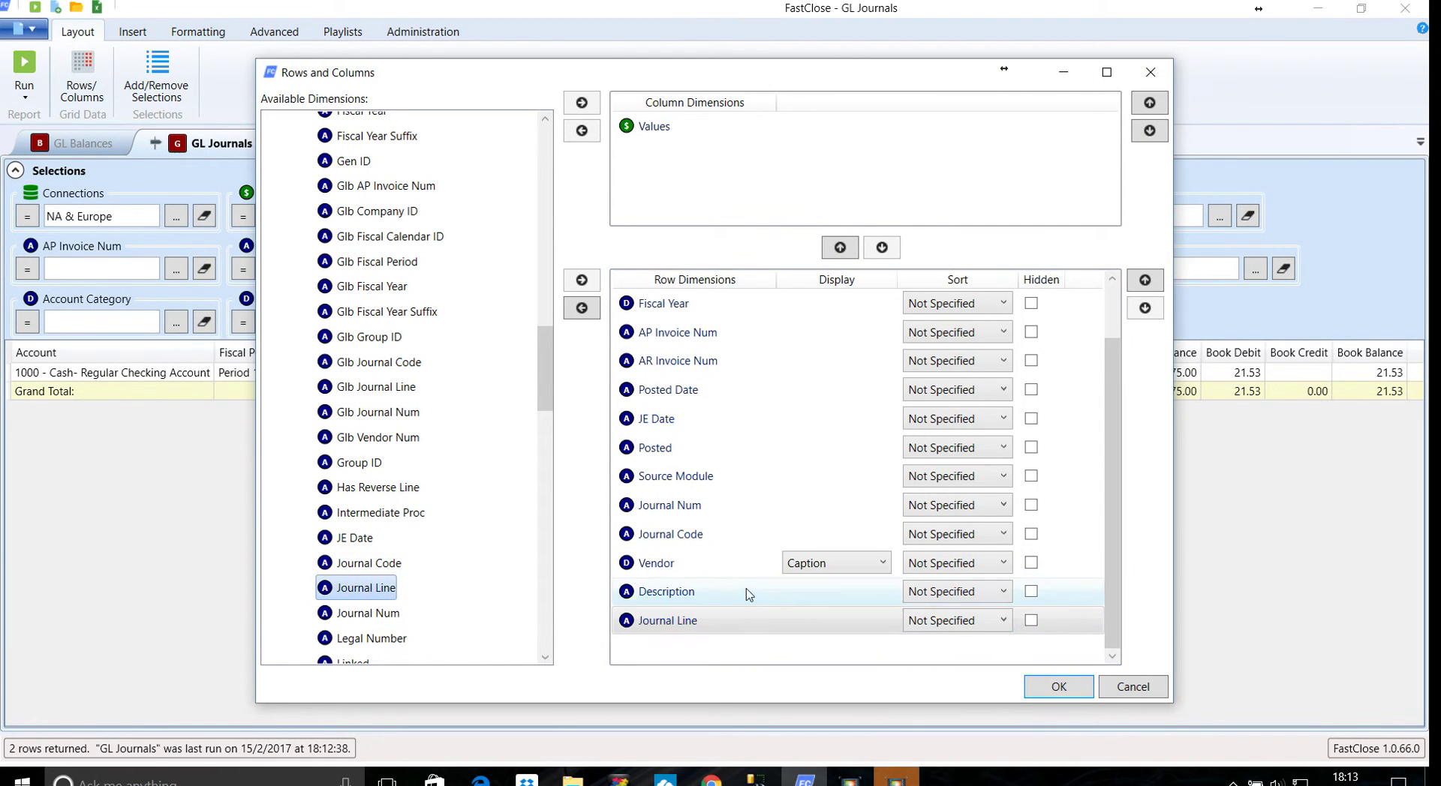
{"action": "left_click", "coordinate": [1058, 686]}
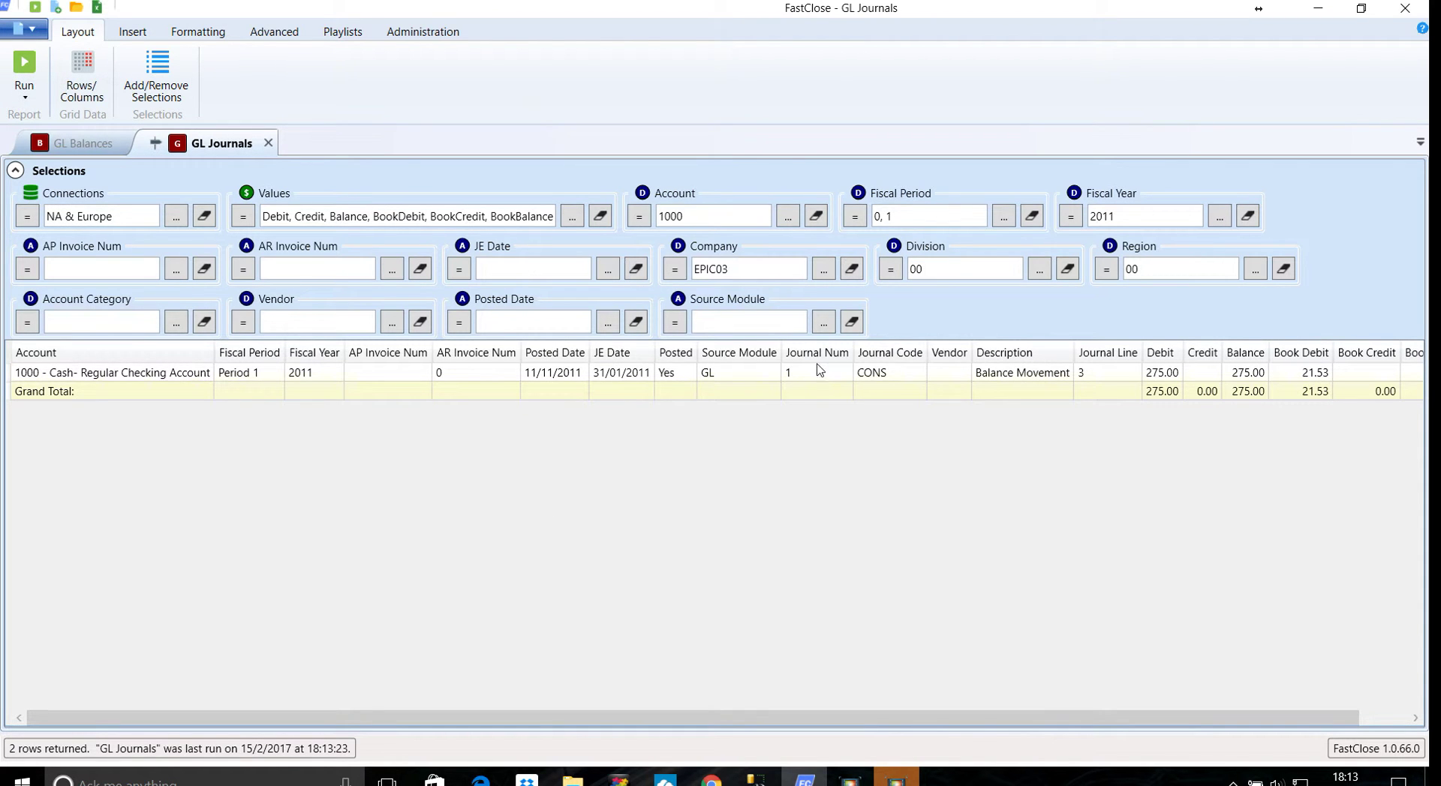
Examine the remaining Journals attributes and the Account attributes available as dimensions for GL Journals.
{"action": "left_click", "coordinate": [81, 75]}
{"action": "left_click", "coordinate": [272, 124]}
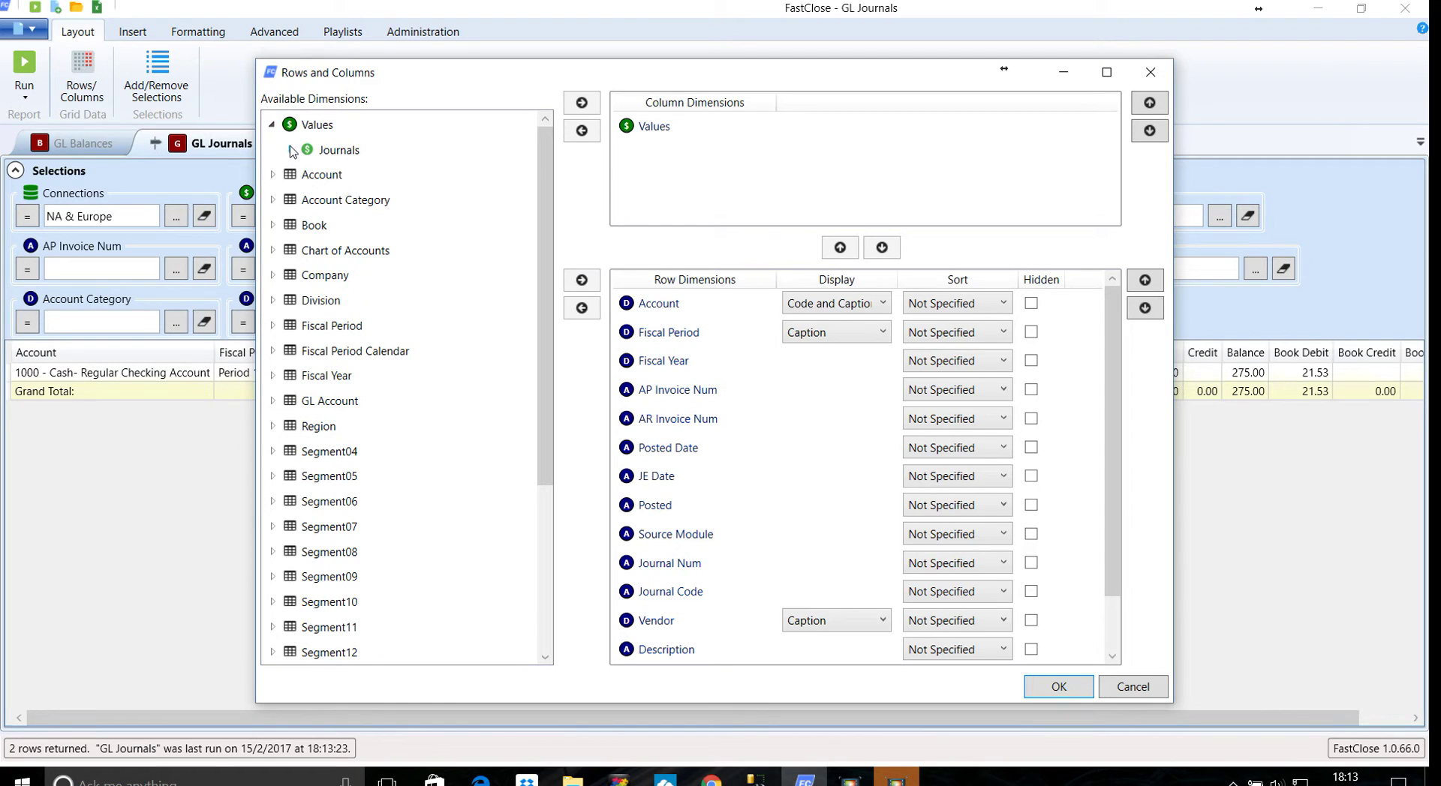
{"action": "left_click", "coordinate": [285, 150]}
{"action": "scroll", "coordinate": [384, 420], "scroll_direction": "down", "scroll_amount": 4}
{"action": "scroll", "coordinate": [383, 420], "scroll_direction": "down", "scroll_amount": 14}
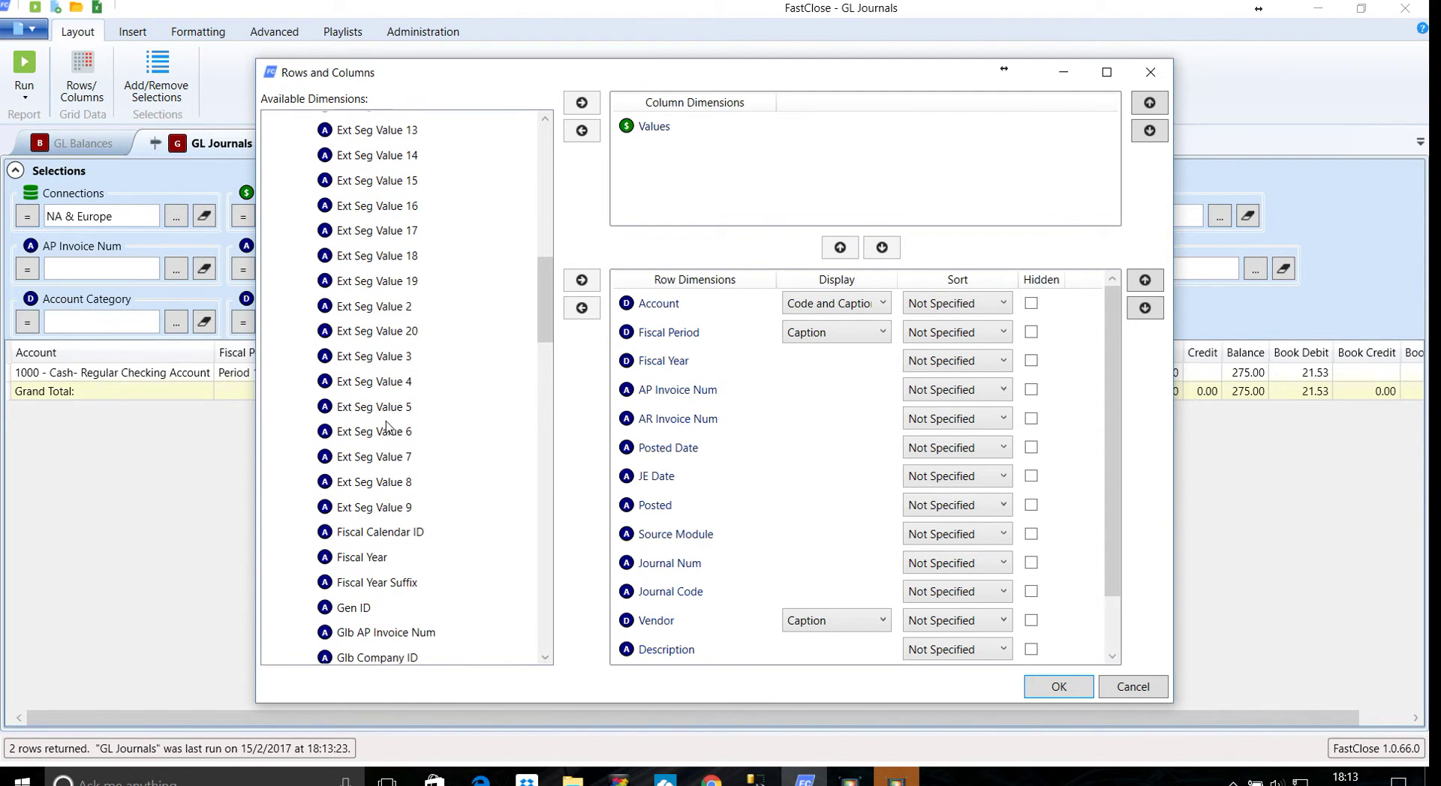
{"action": "scroll", "coordinate": [377, 428], "scroll_direction": "down", "scroll_amount": 12}
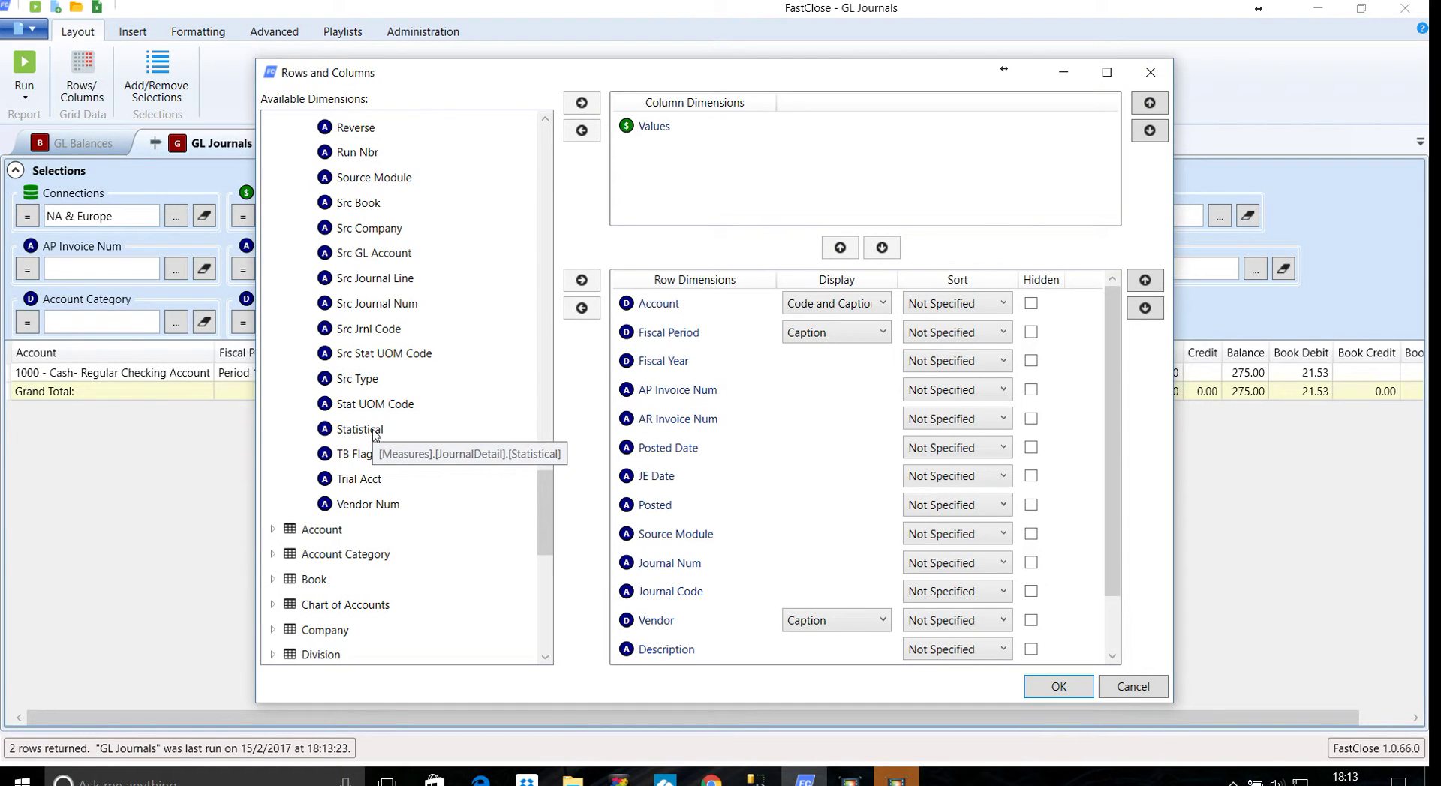
{"action": "left_click", "coordinate": [271, 530]}
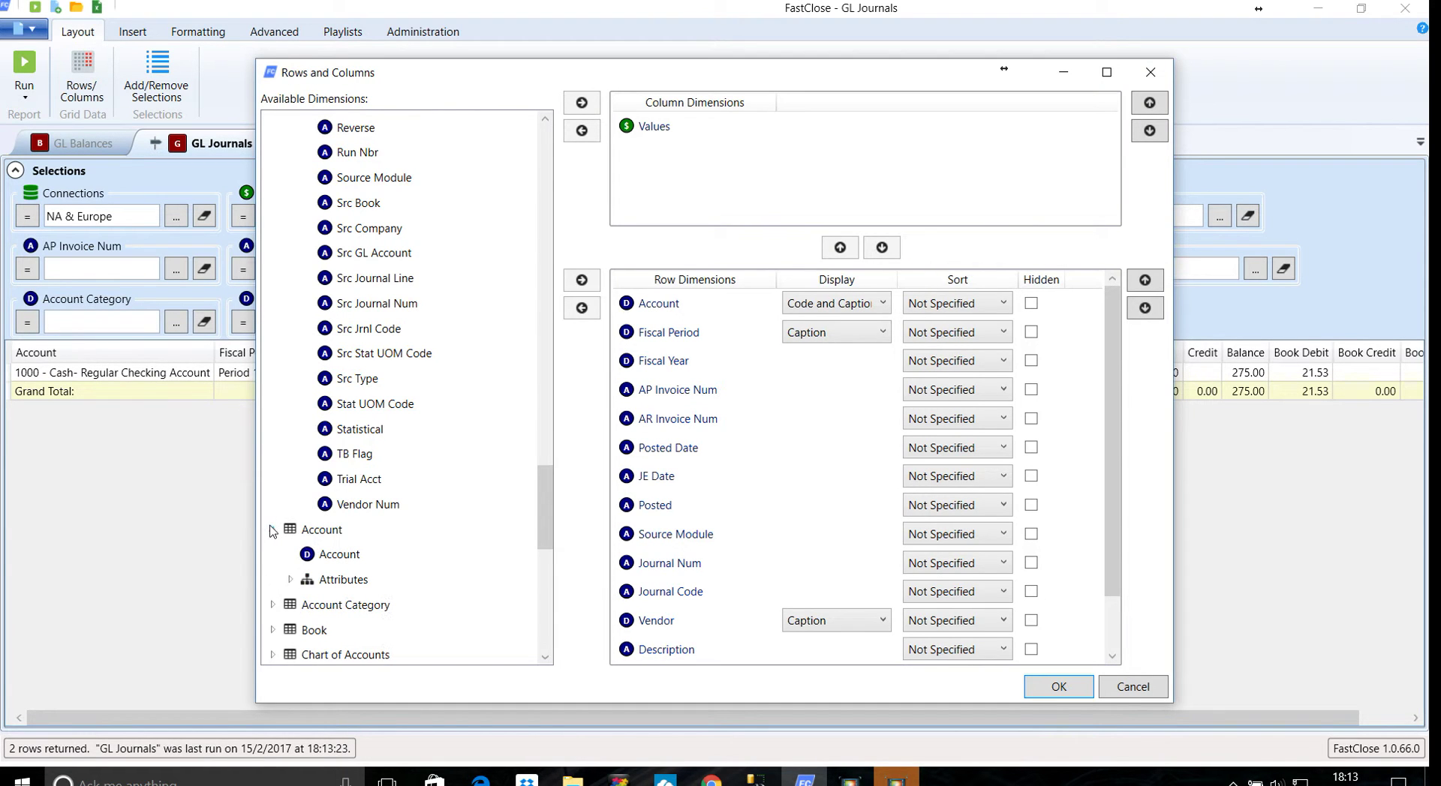
{"action": "left_click", "coordinate": [291, 580]}
{"action": "scroll", "coordinate": [345, 540], "scroll_direction": "down", "scroll_amount": 3}
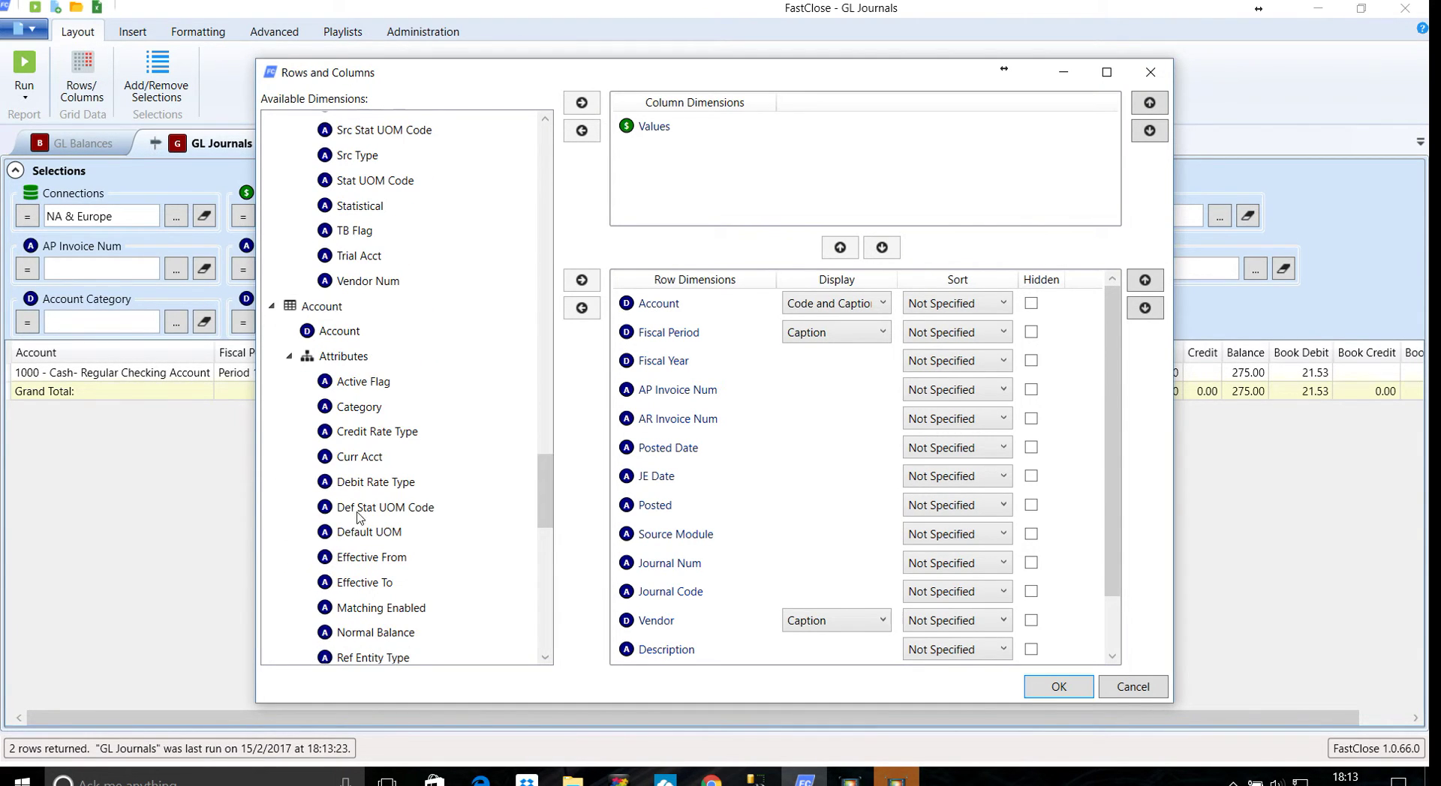
{"action": "scroll", "coordinate": [354, 487], "scroll_direction": "down", "scroll_amount": 4}
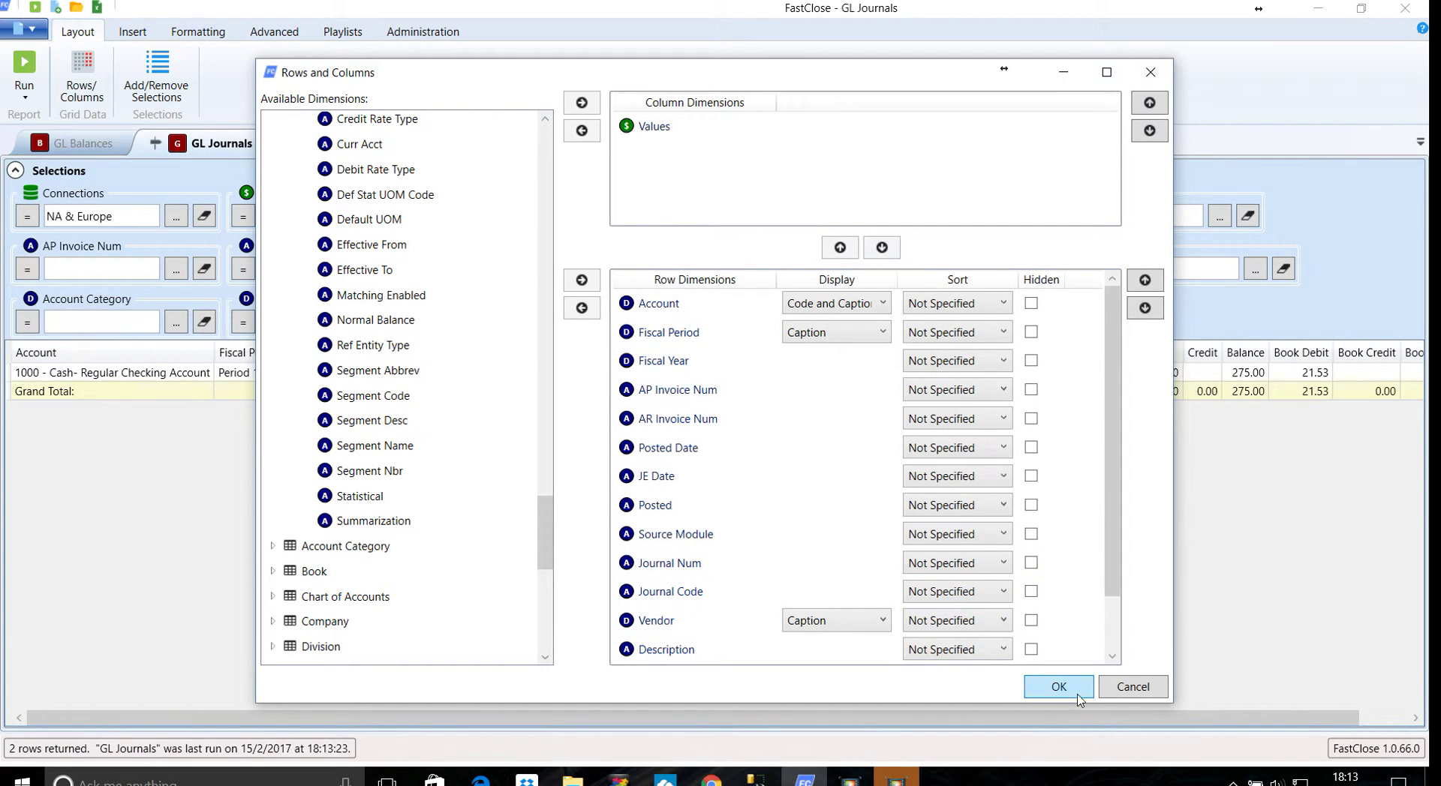
{"action": "left_click", "coordinate": [1056, 685]}
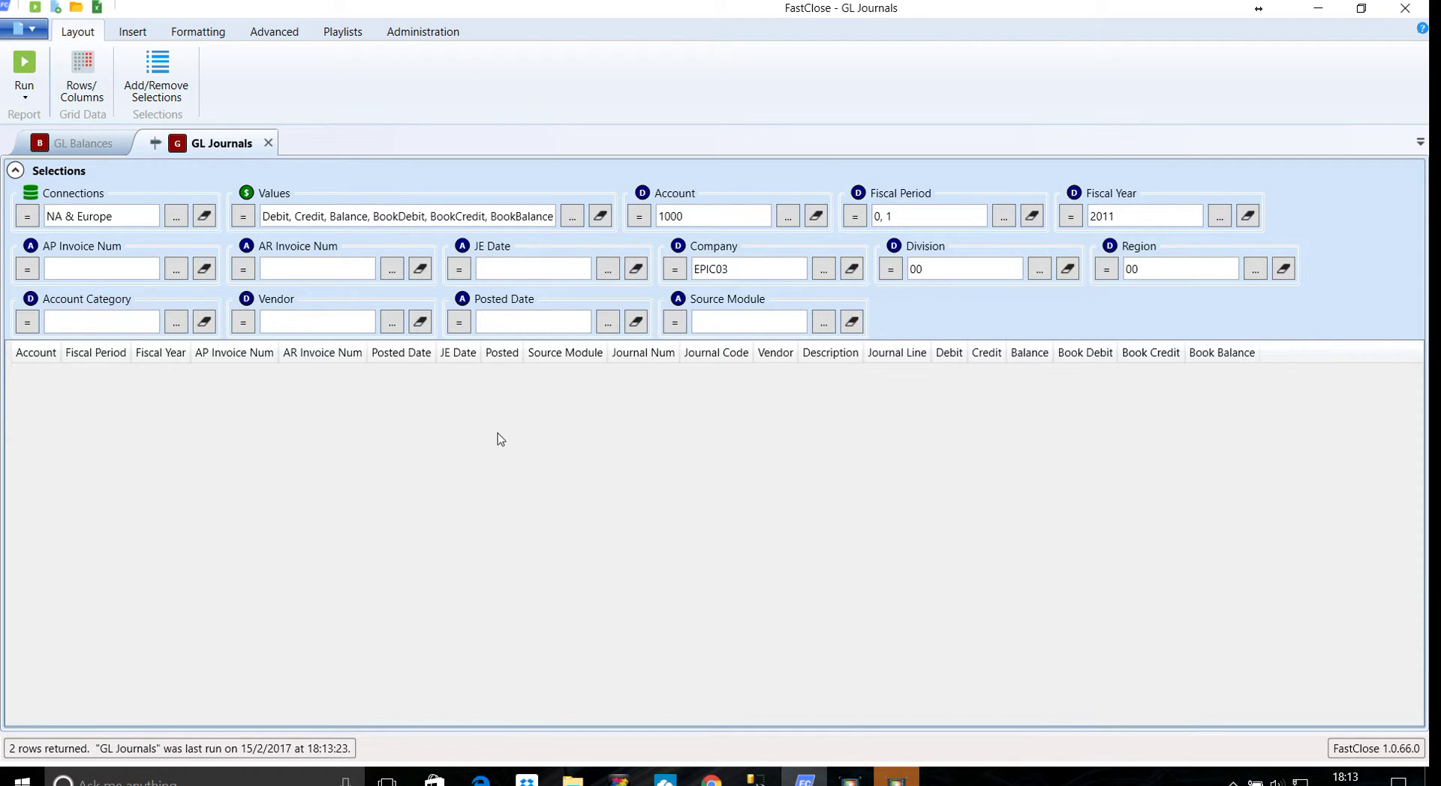
Remove all row dimensions except Account from the GL Balances report and rerun it.
{"action": "left_click", "coordinate": [84, 142]}
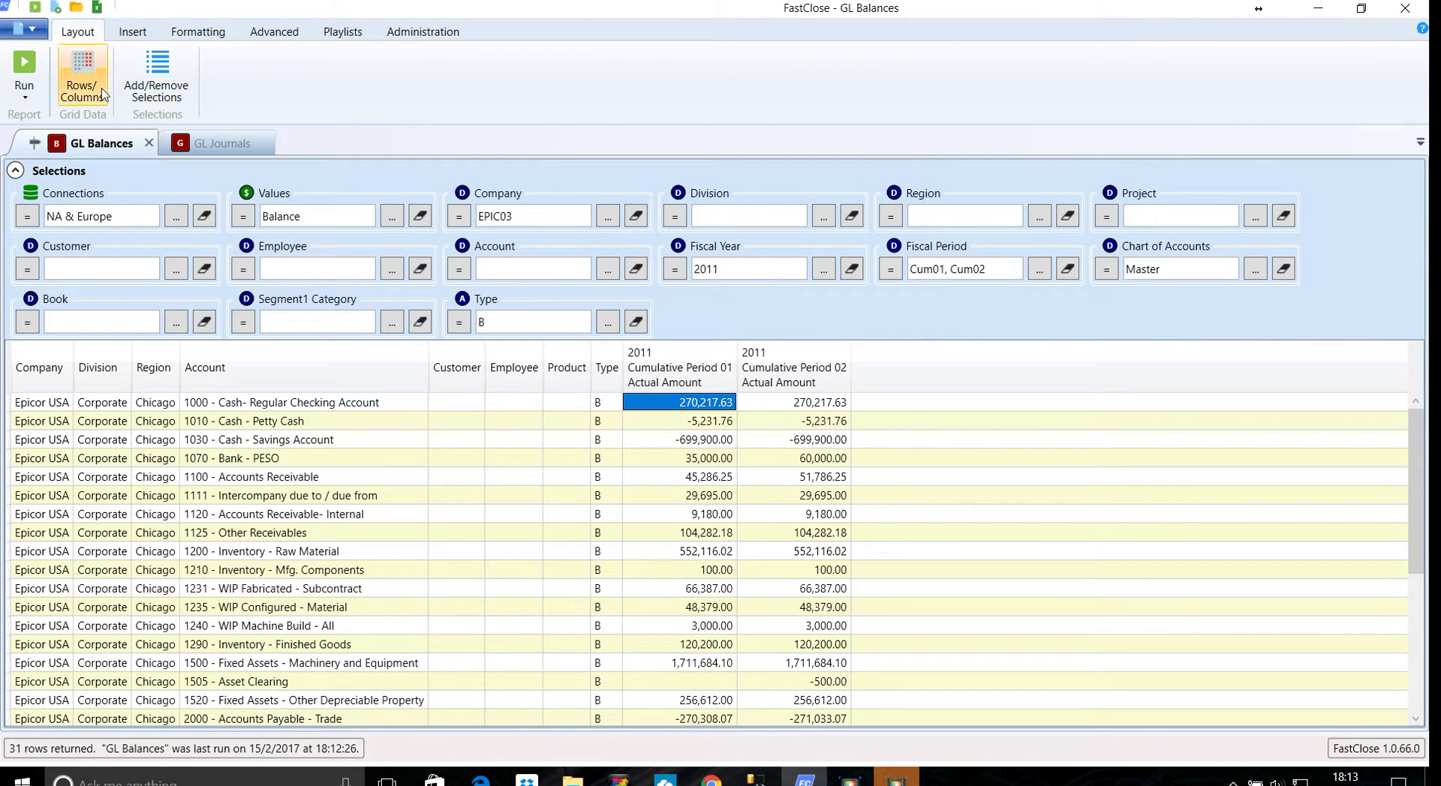
{"action": "left_click", "coordinate": [83, 75]}
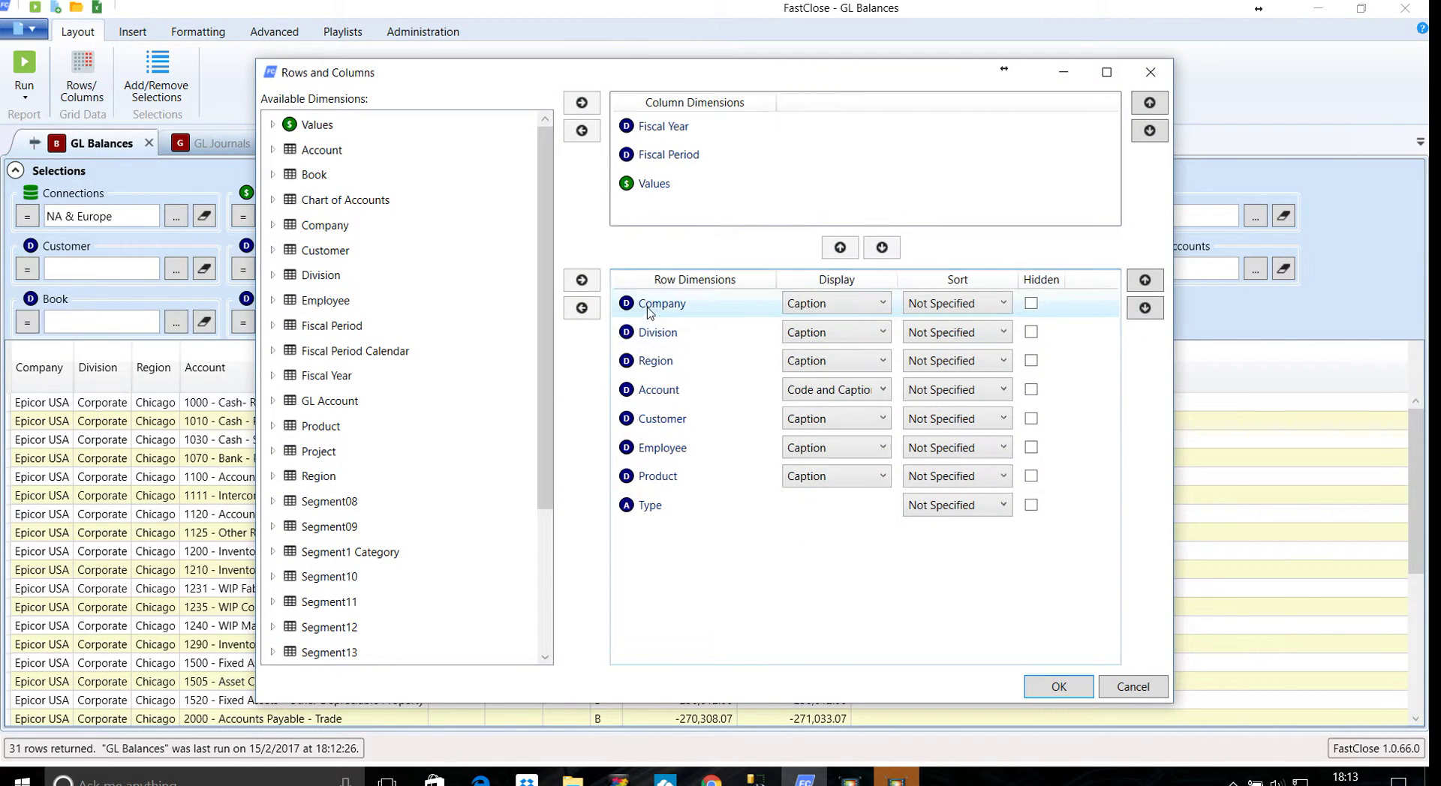
{"action": "double_click", "coordinate": [649, 309]}
{"action": "double_click", "coordinate": [649, 309]}
{"action": "double_click", "coordinate": [650, 309]}
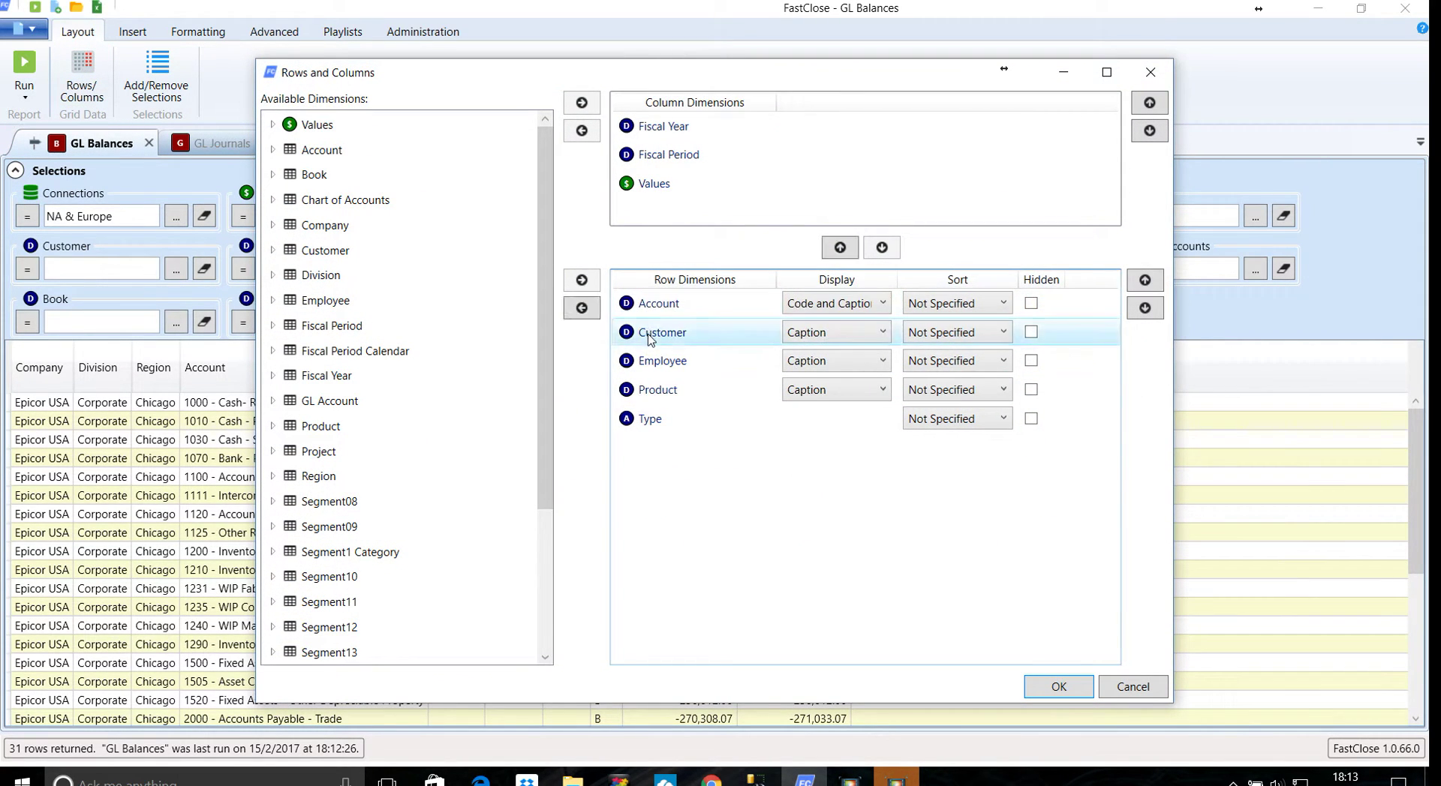
{"action": "double_click", "coordinate": [649, 333]}
{"action": "double_click", "coordinate": [649, 334]}
{"action": "double_click", "coordinate": [649, 334]}
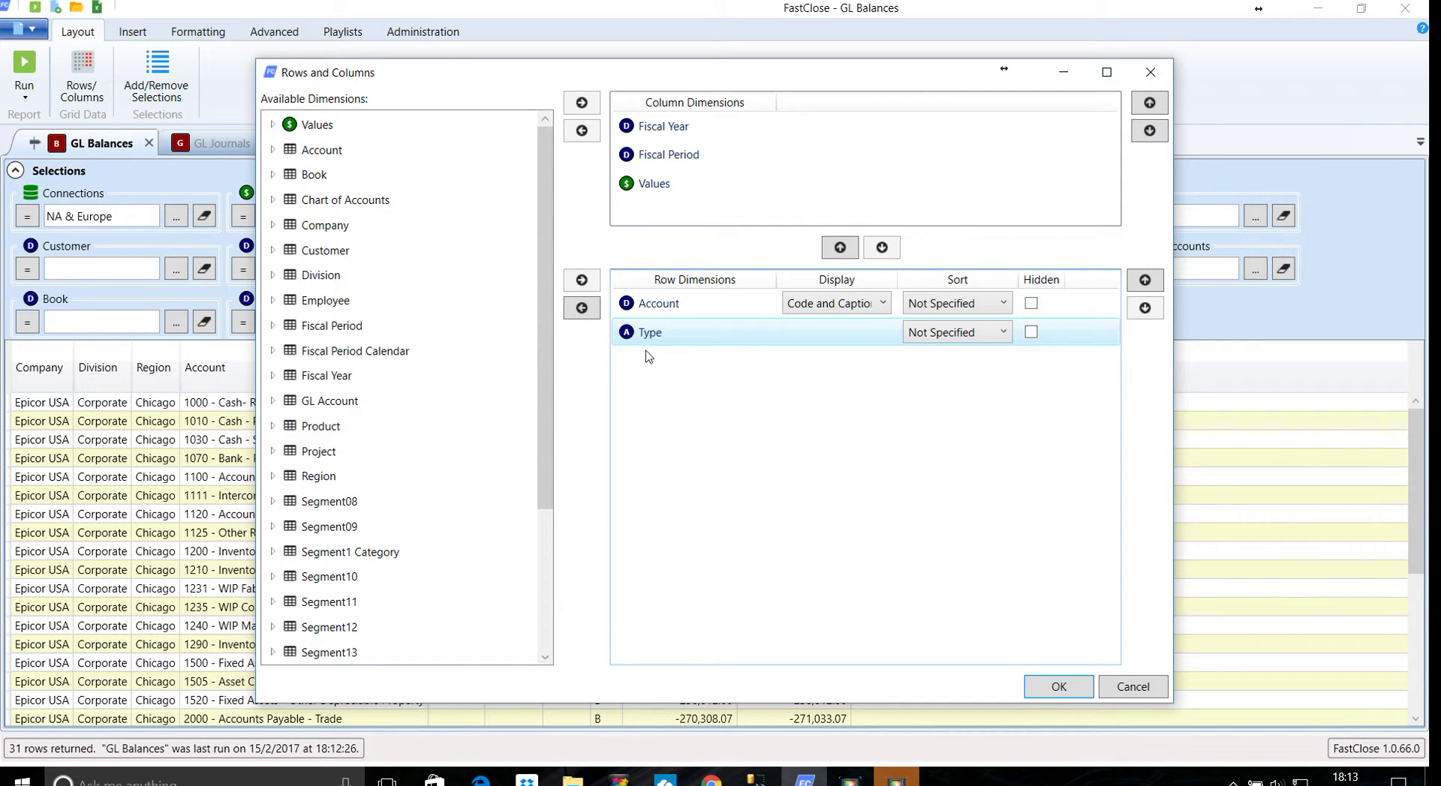
{"action": "double_click", "coordinate": [644, 340]}
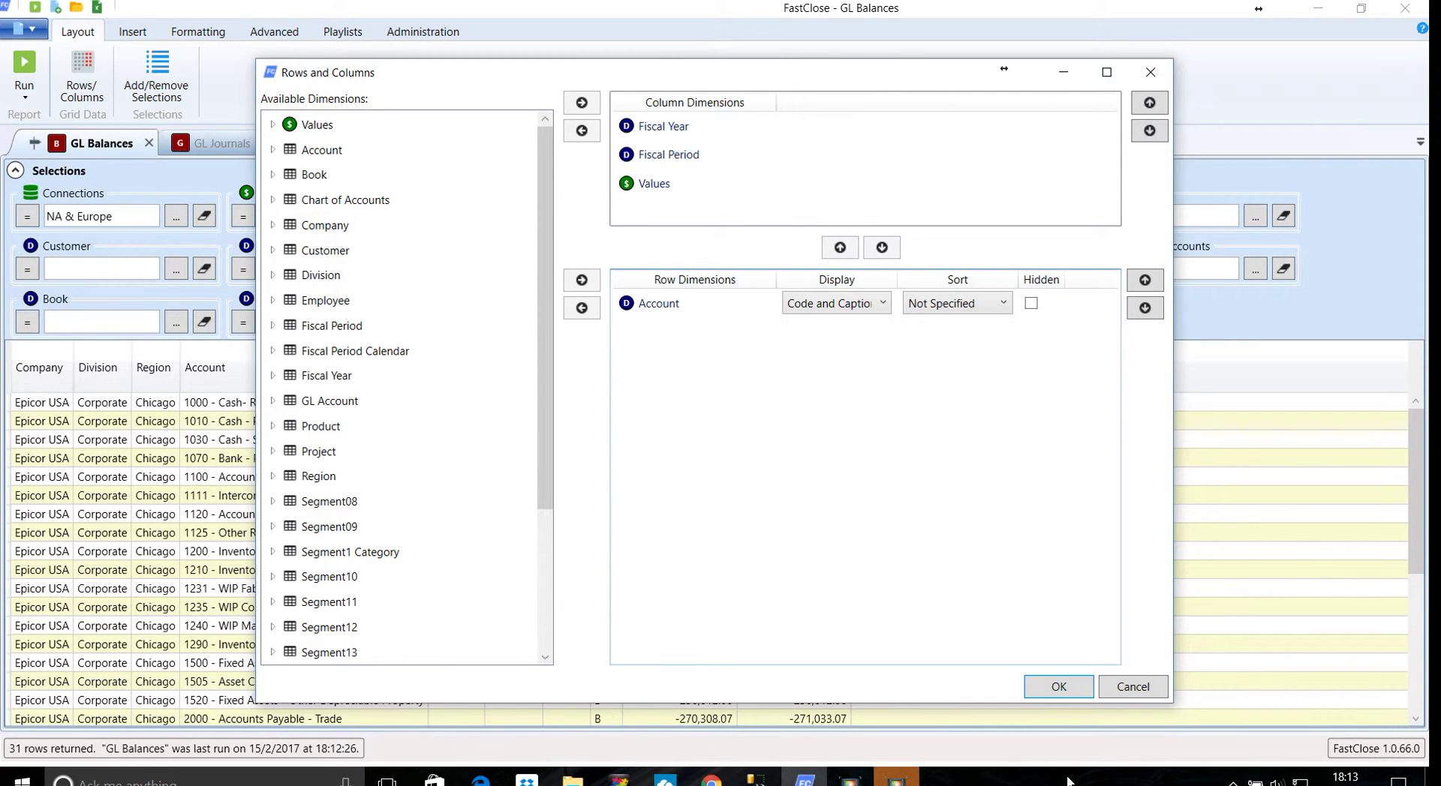
{"action": "left_click", "coordinate": [1058, 687]}
{"action": "left_click", "coordinate": [24, 72]}
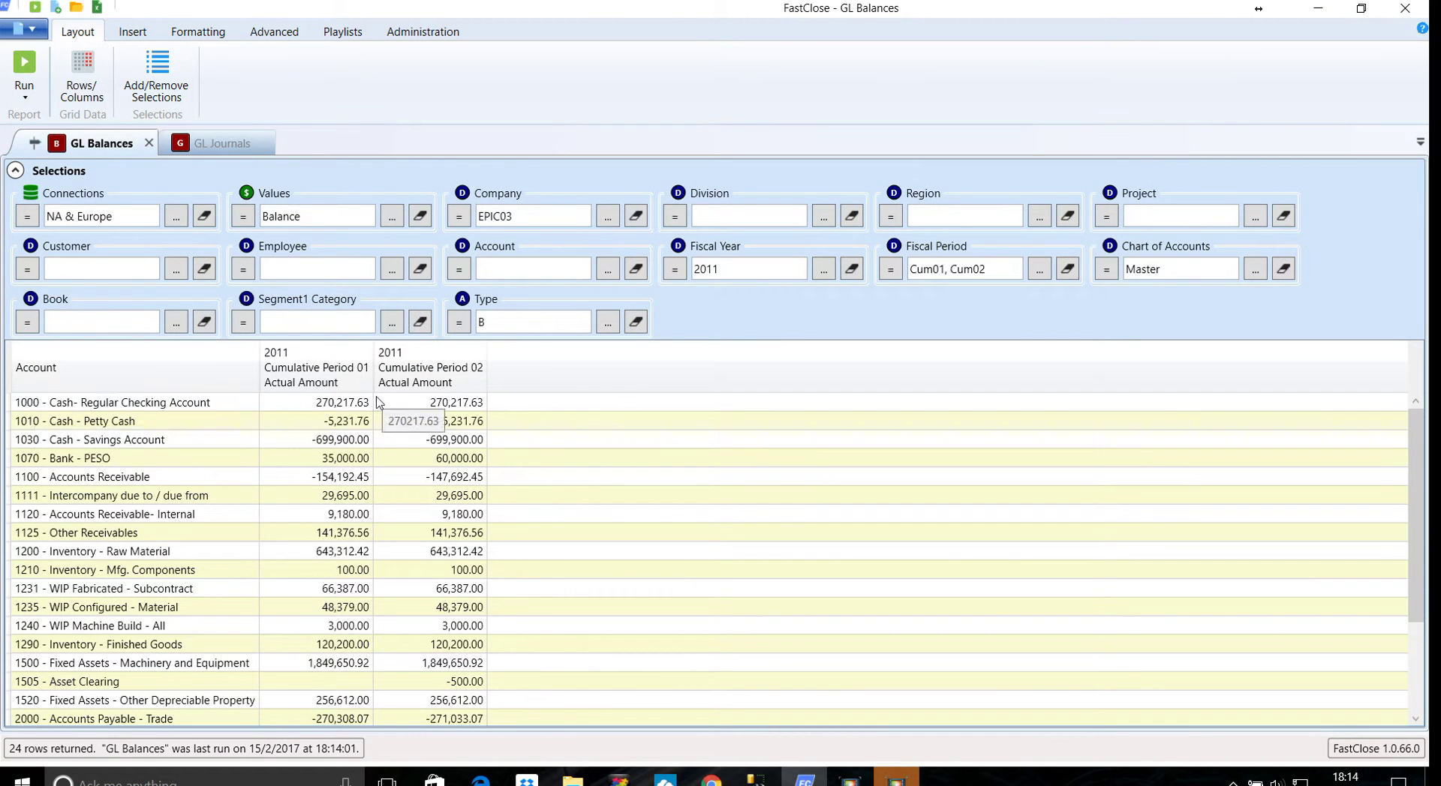
Drill through to GL Balances from the Cumulative Period 01 amount of account 1000 - Cash- Regular Checking Account.
{"action": "right_click", "coordinate": [336, 403]}
{"action": "mouse_move", "coordinate": [364, 439]}
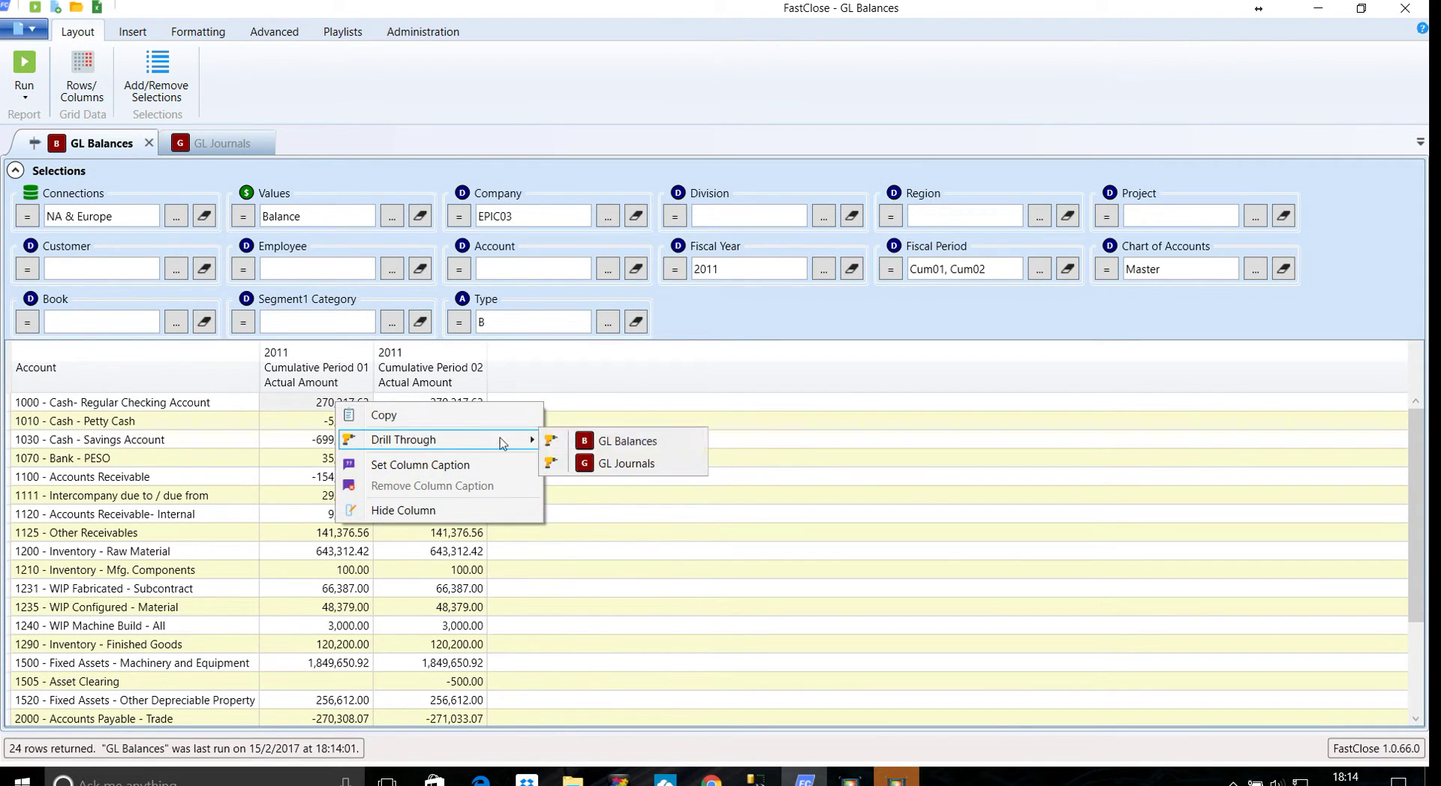
{"action": "left_click", "coordinate": [609, 442]}
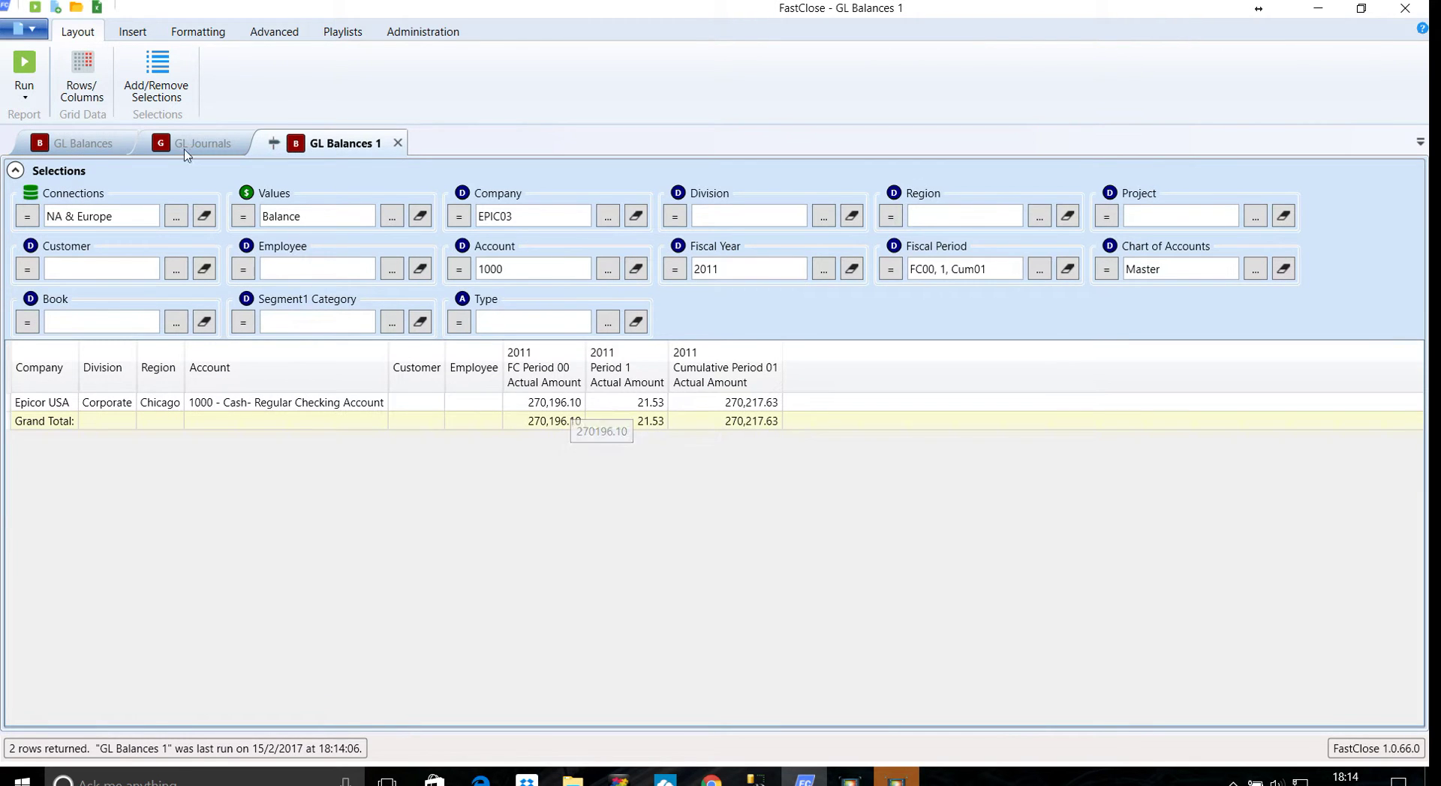
Remove all row dimensions except Account from the GL Journals report, including Journal Line, and apply the layout.
{"action": "left_click", "coordinate": [258, 152]}
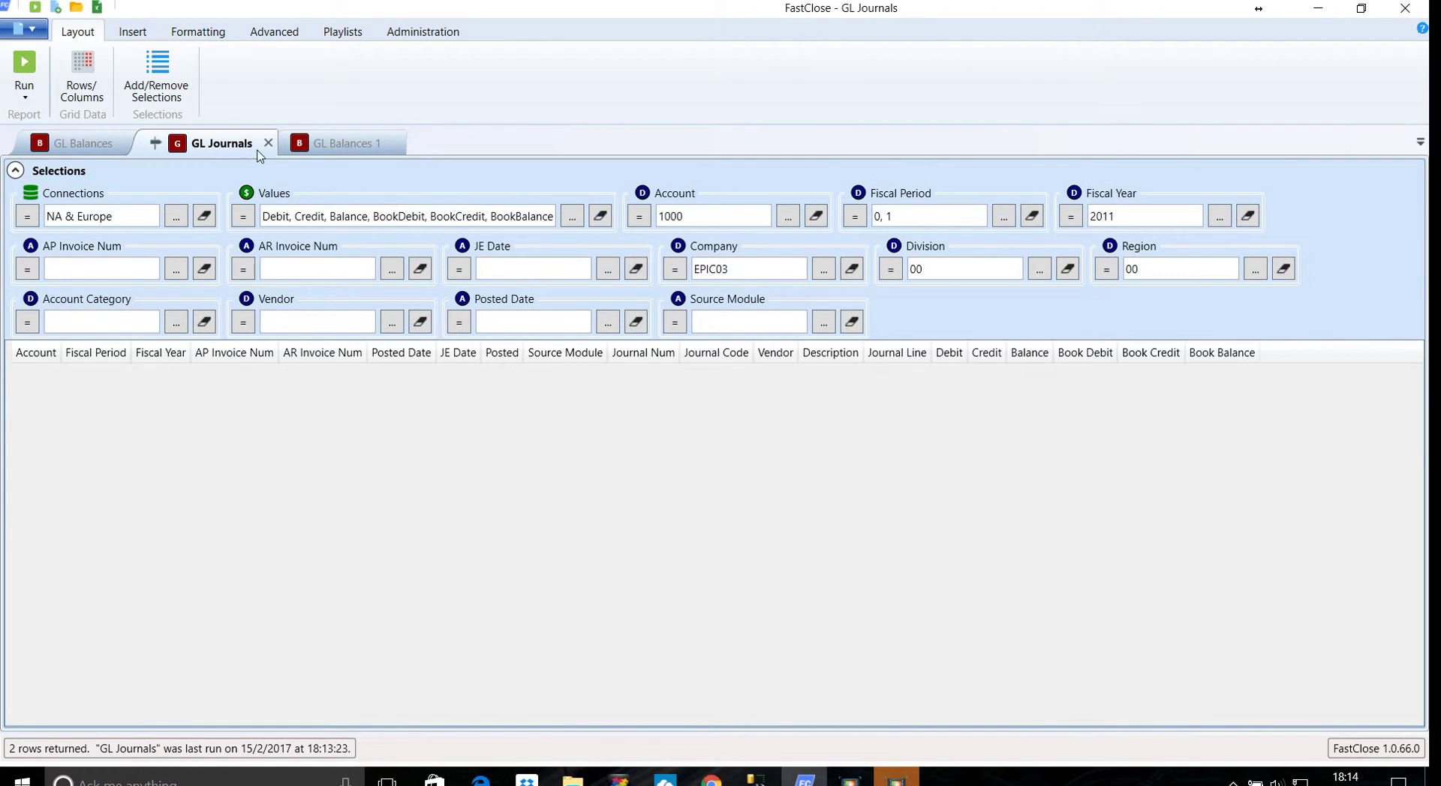
{"action": "left_click", "coordinate": [83, 75]}
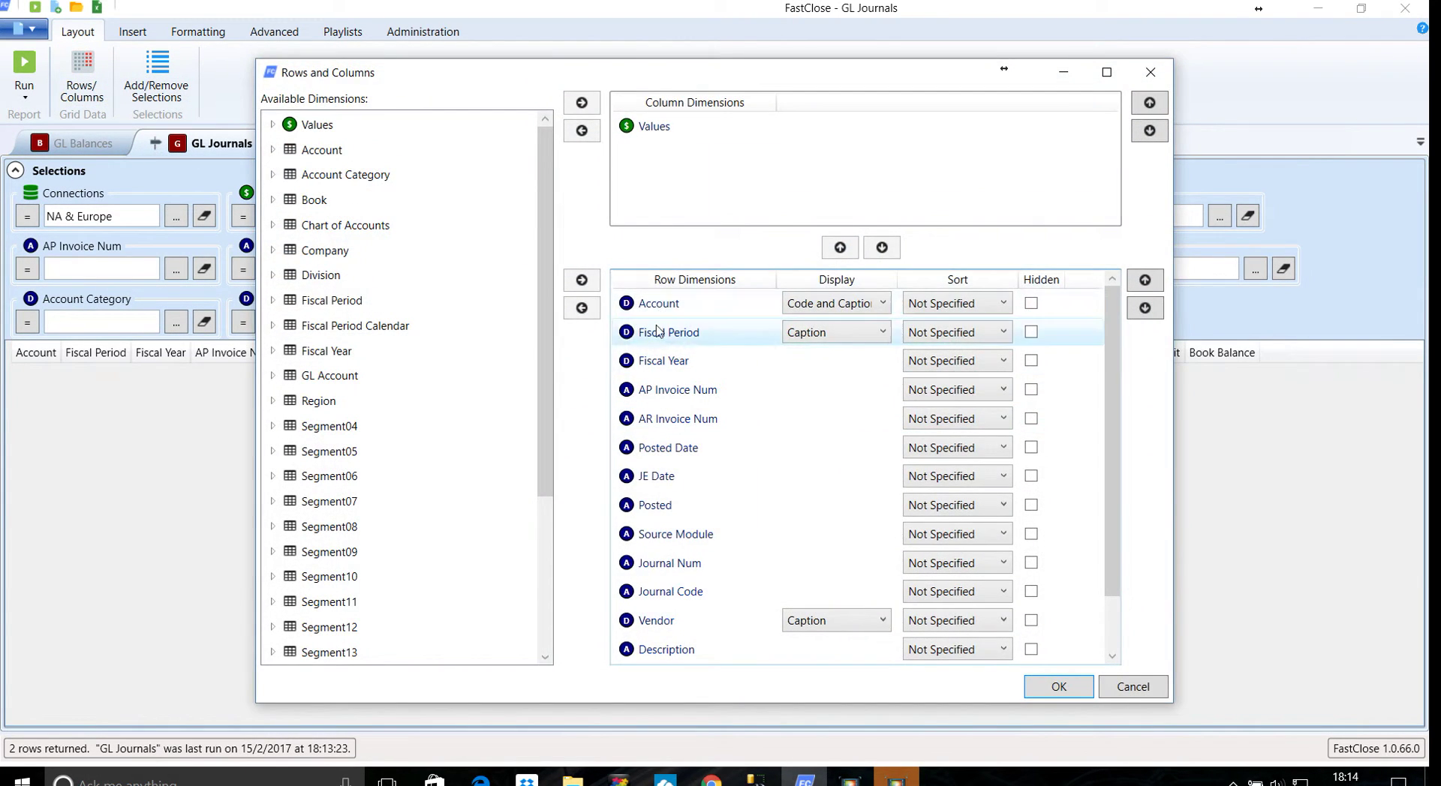
{"action": "double_click", "coordinate": [656, 334]}
{"action": "double_click", "coordinate": [655, 335]}
{"action": "double_click", "coordinate": [656, 334]}
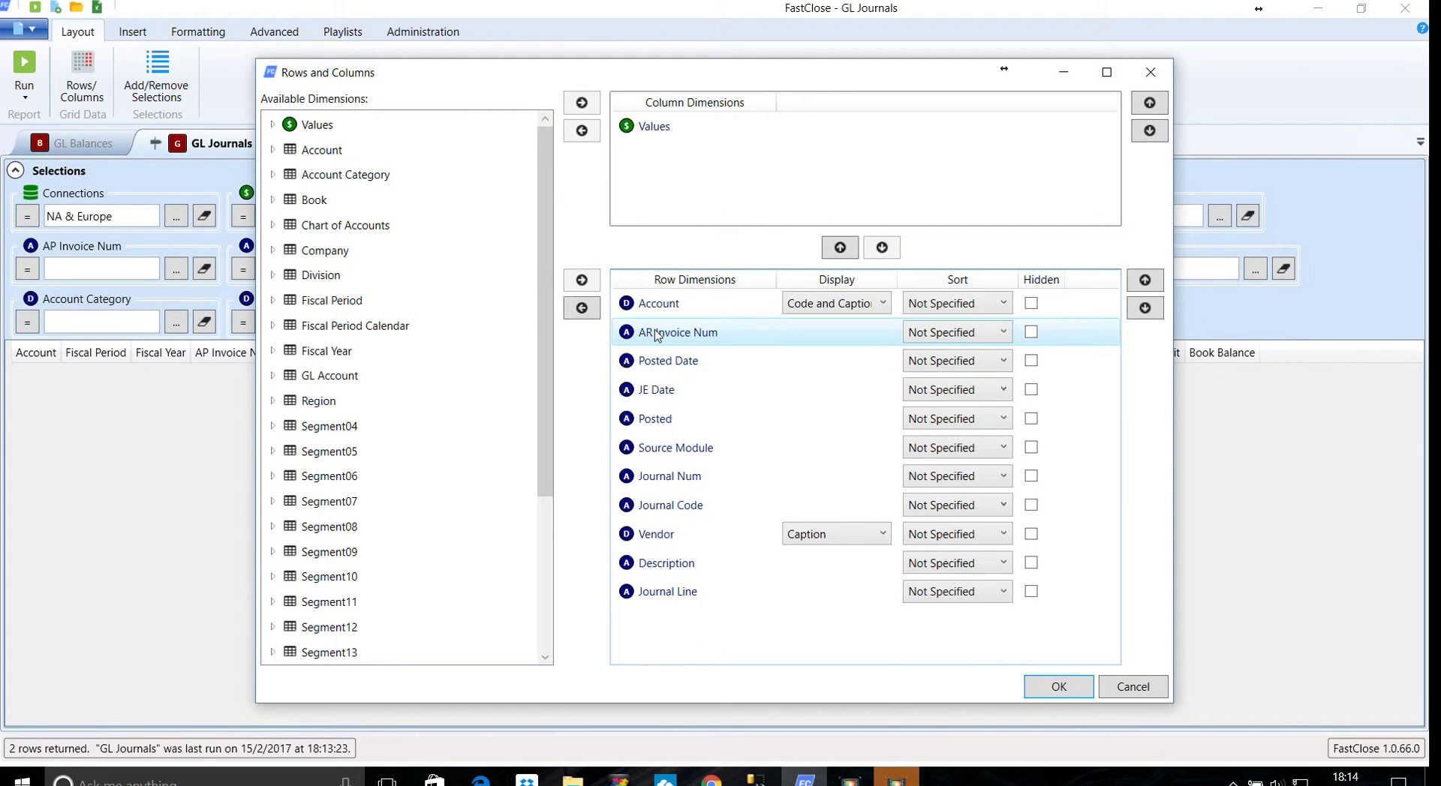
{"action": "double_click", "coordinate": [656, 335]}
{"action": "double_click", "coordinate": [656, 335]}
{"action": "double_click", "coordinate": [656, 335]}
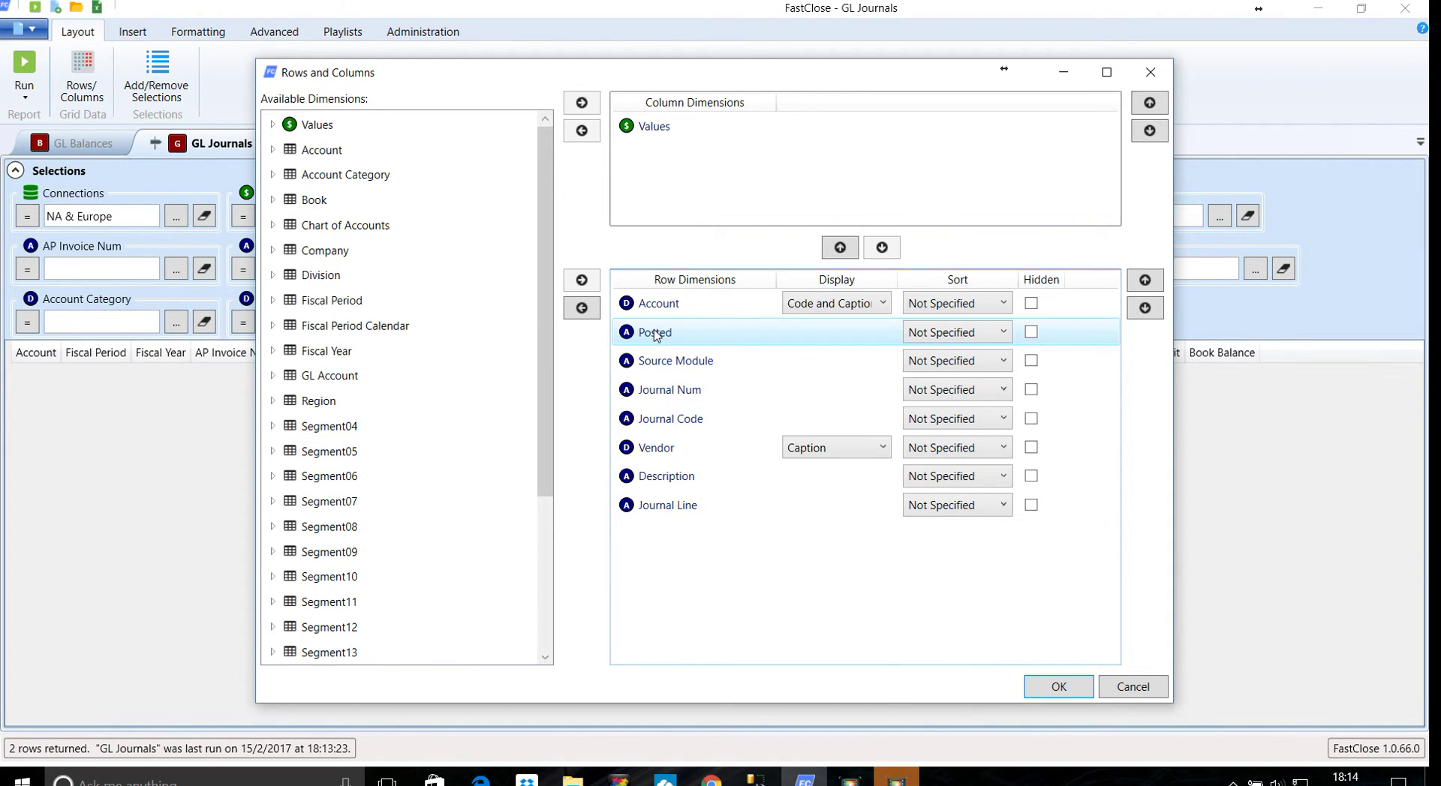
{"action": "double_click", "coordinate": [656, 335]}
{"action": "double_click", "coordinate": [656, 334]}
{"action": "double_click", "coordinate": [656, 335]}
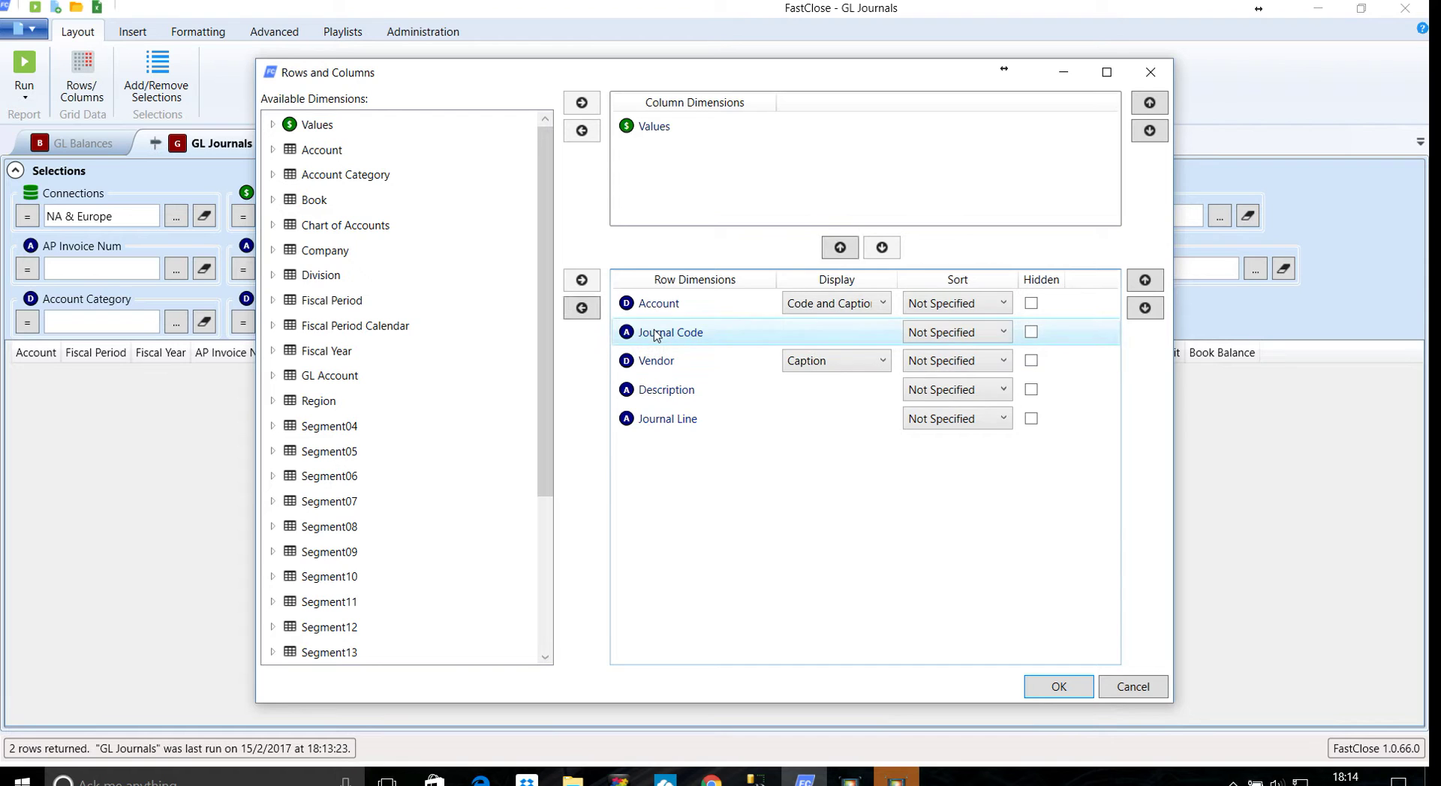
{"action": "double_click", "coordinate": [656, 335]}
{"action": "double_click", "coordinate": [656, 335]}
{"action": "double_click", "coordinate": [656, 335]}
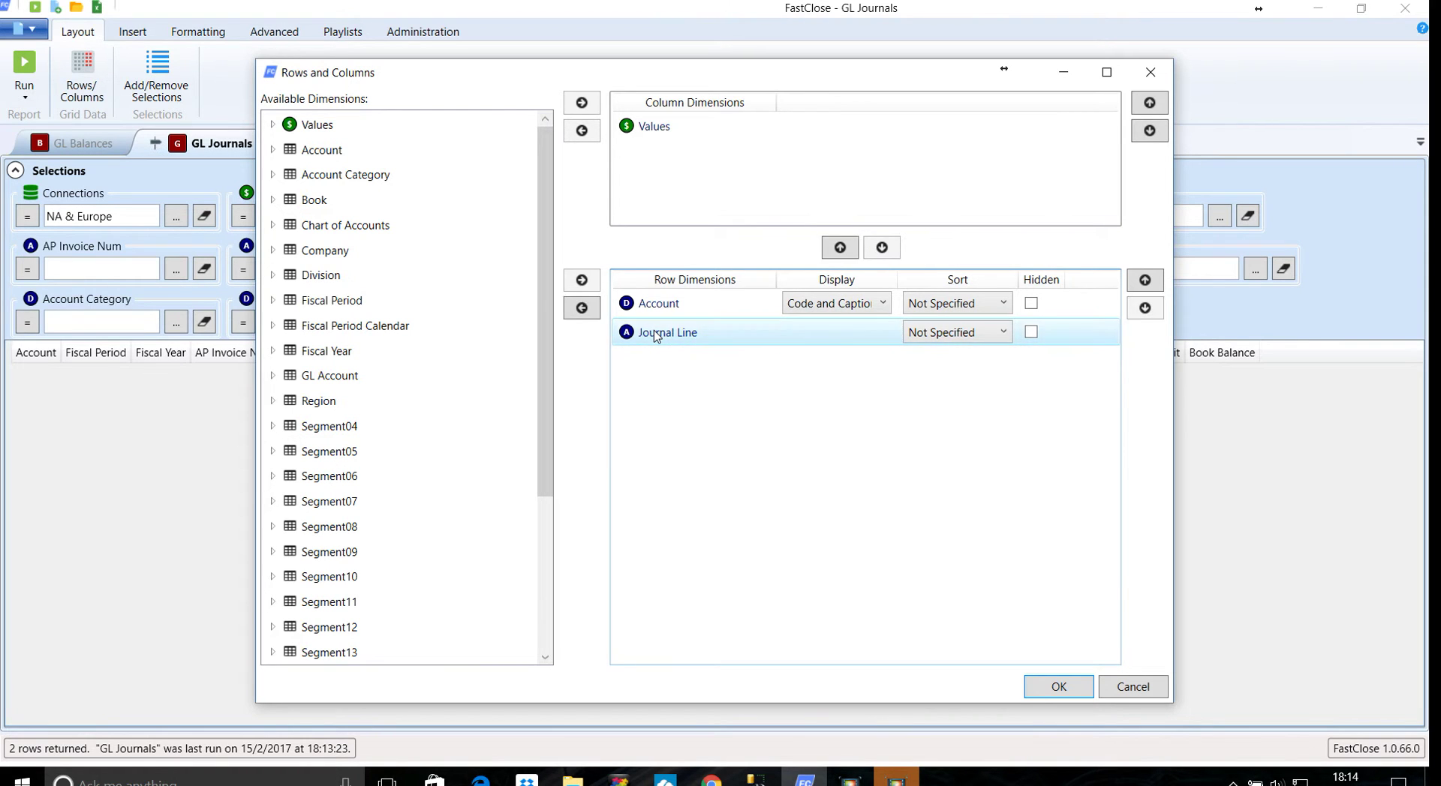
{"action": "double_click", "coordinate": [656, 335]}
{"action": "left_click", "coordinate": [1058, 687]}
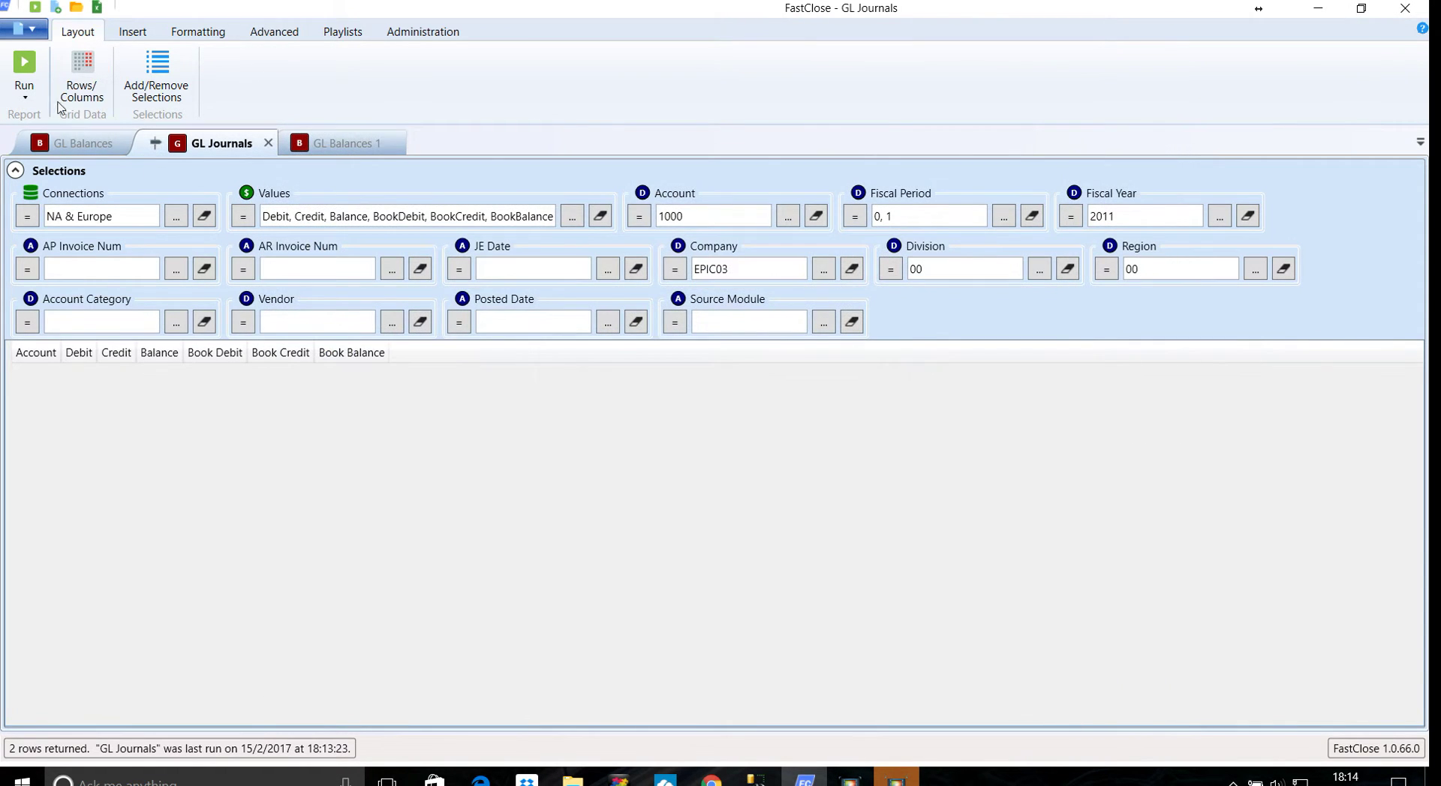
Reduce the Values selection of GL Journals to Balance only and rerun the report.
{"action": "left_click", "coordinate": [575, 221]}
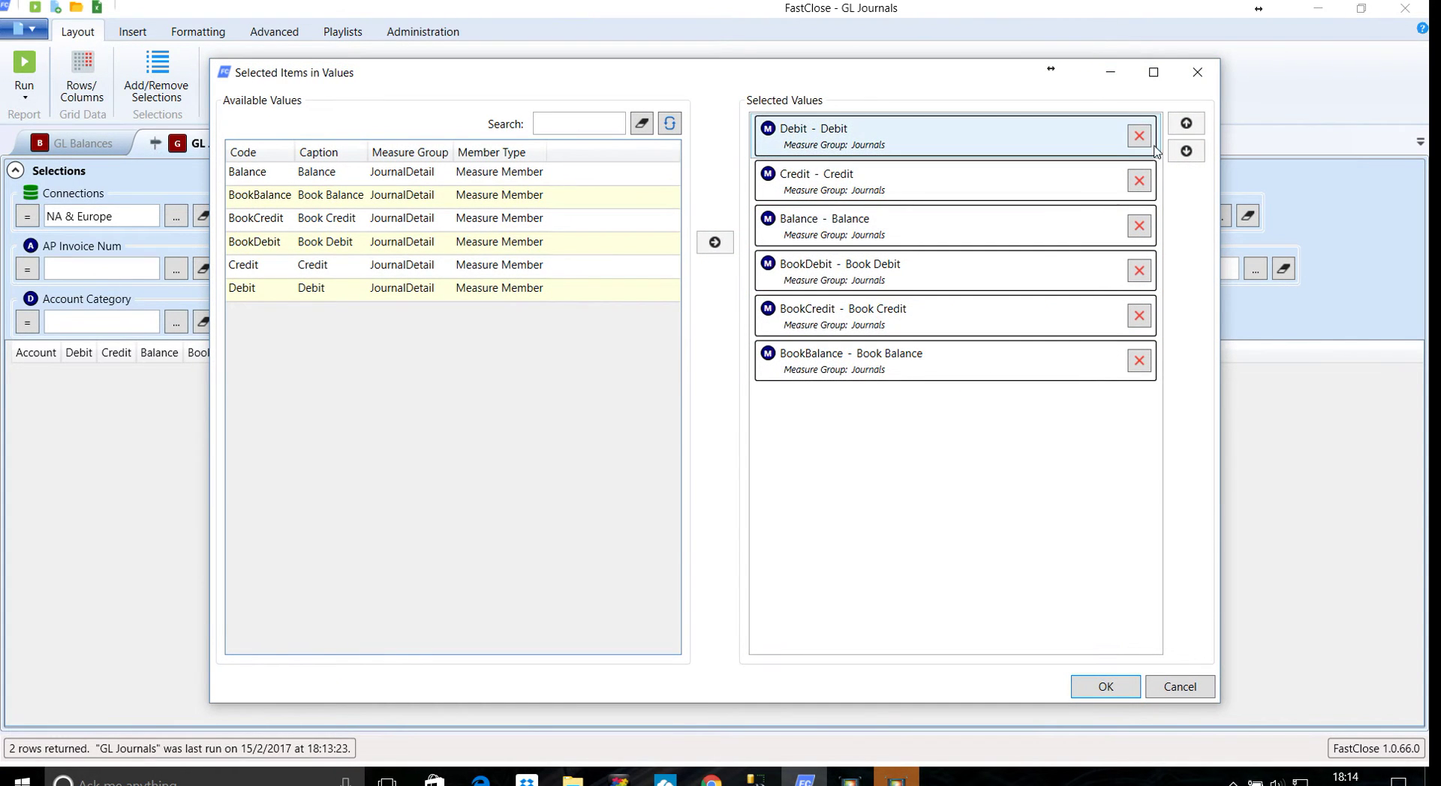
{"action": "left_click", "coordinate": [1138, 137]}
{"action": "left_click", "coordinate": [1138, 136]}
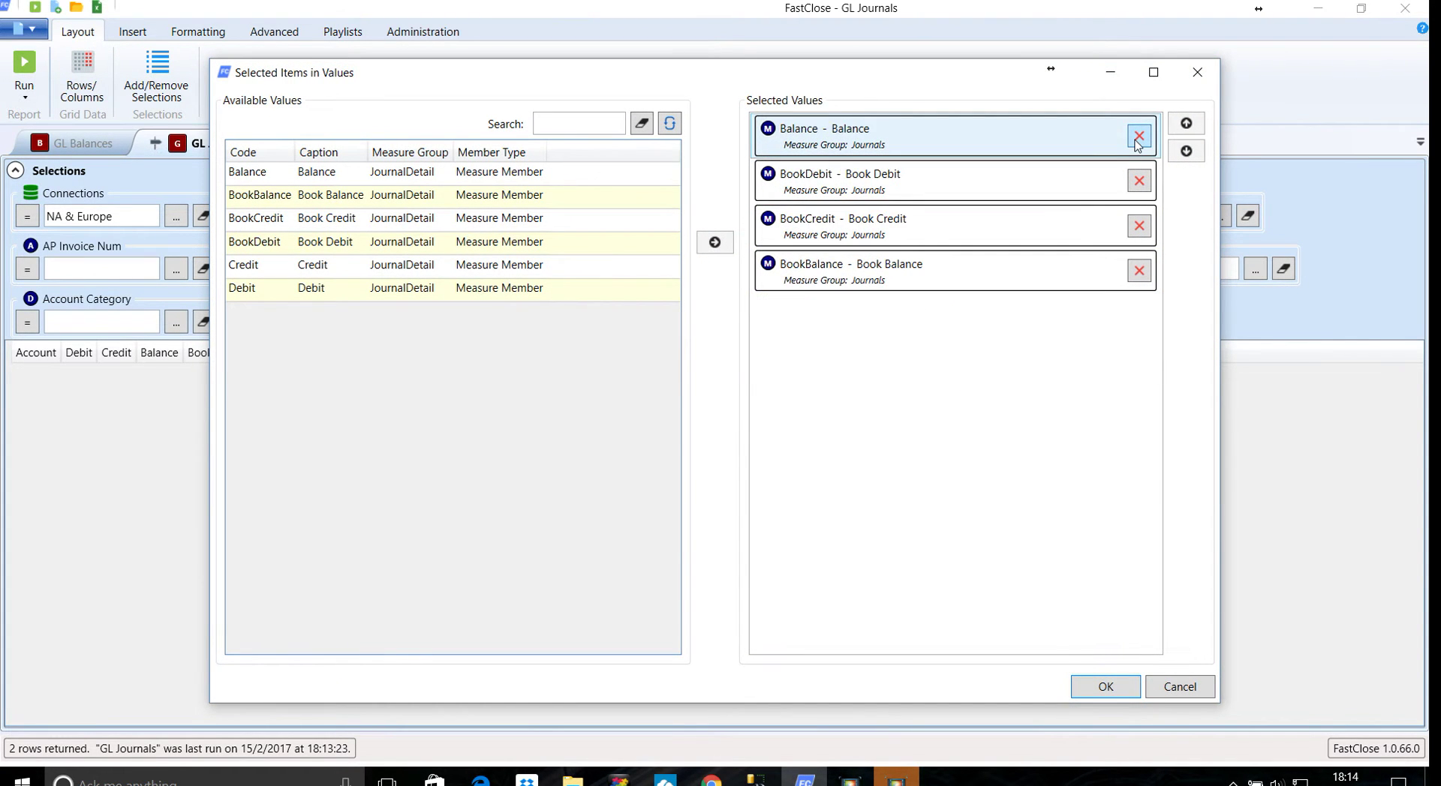
{"action": "left_click", "coordinate": [1139, 181]}
{"action": "left_click", "coordinate": [1139, 181]}
{"action": "left_click", "coordinate": [1139, 181]}
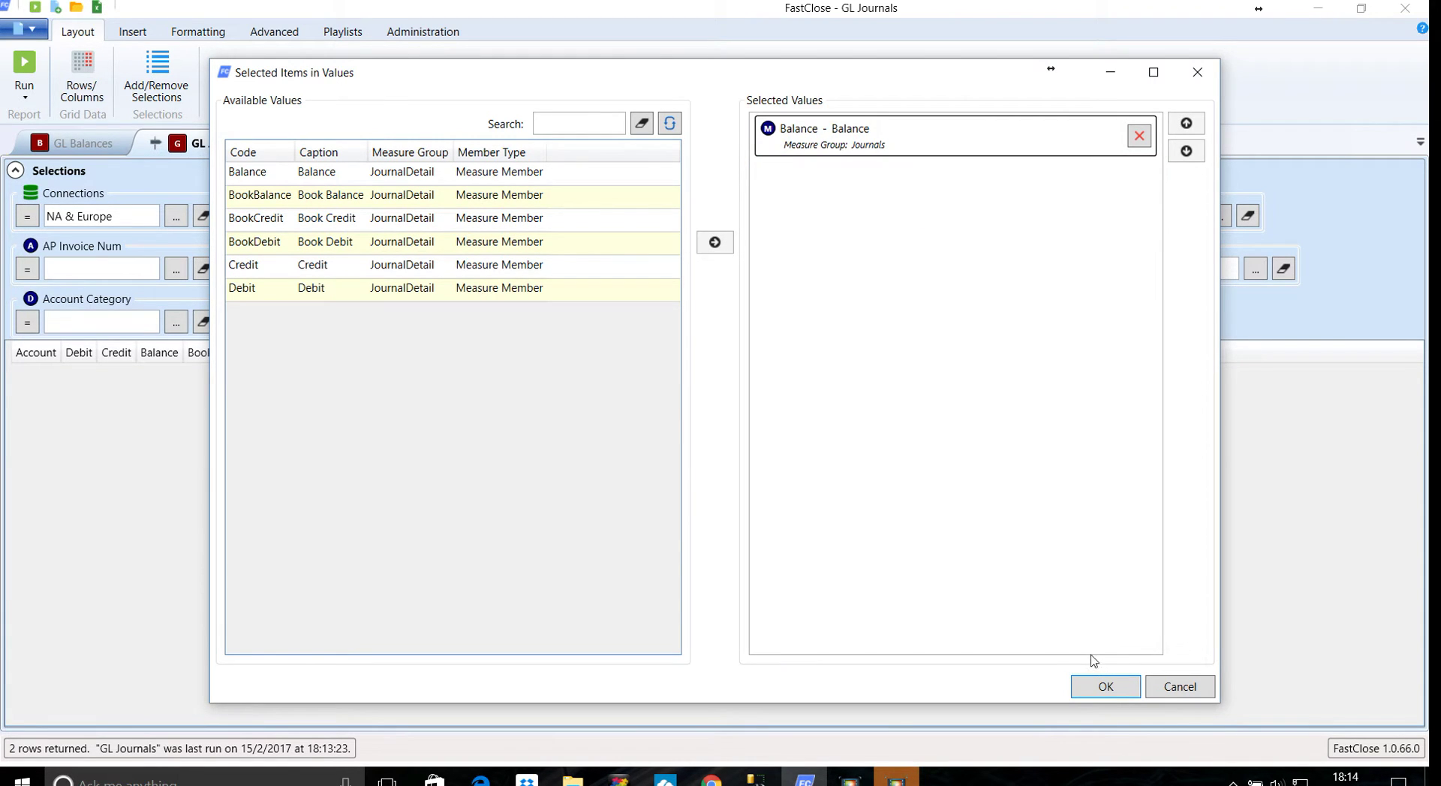
{"action": "left_click", "coordinate": [1105, 686]}
{"action": "left_click", "coordinate": [24, 71]}
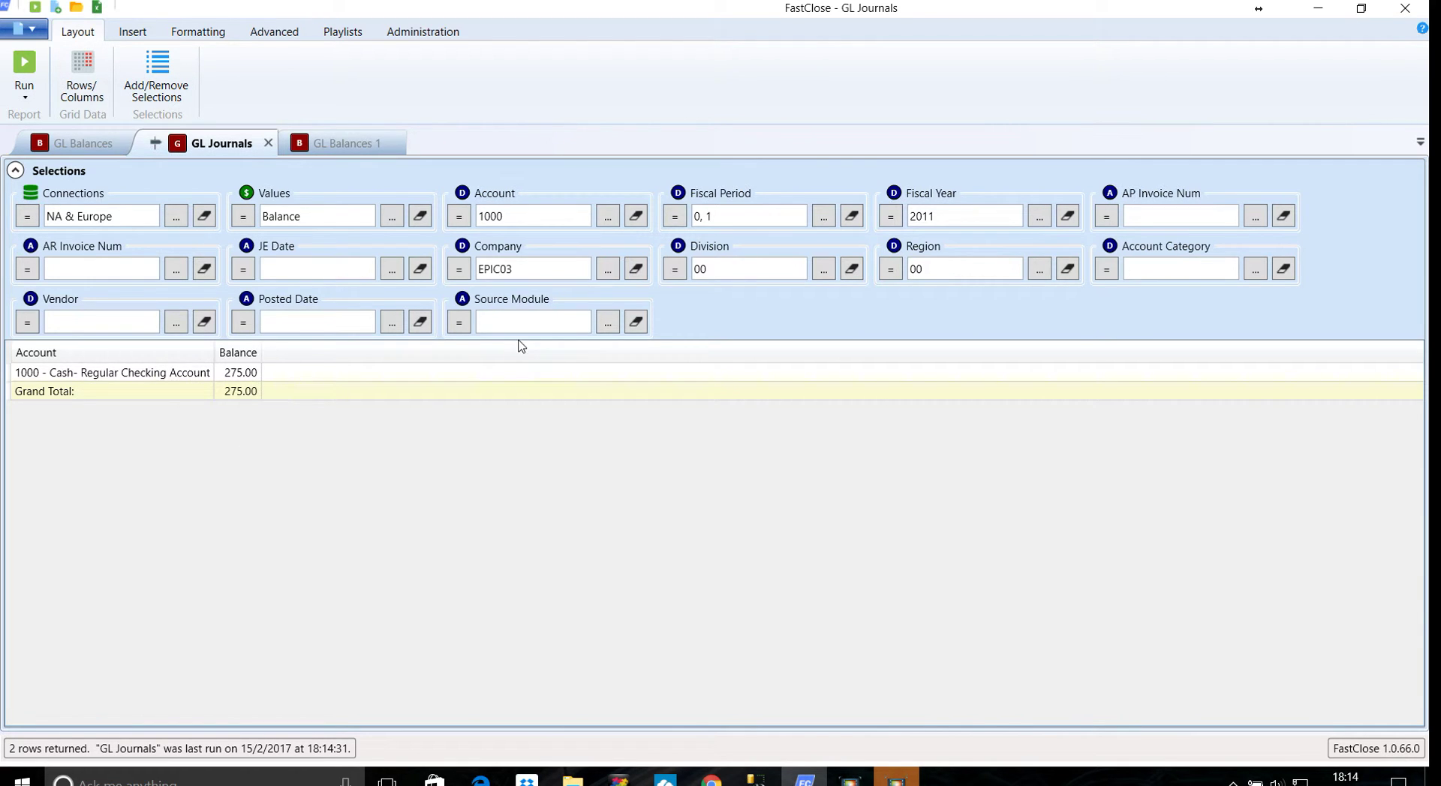
Clear the Division, Region and Account filters of GL Journals and rerun the report.
{"action": "left_click", "coordinate": [852, 269]}
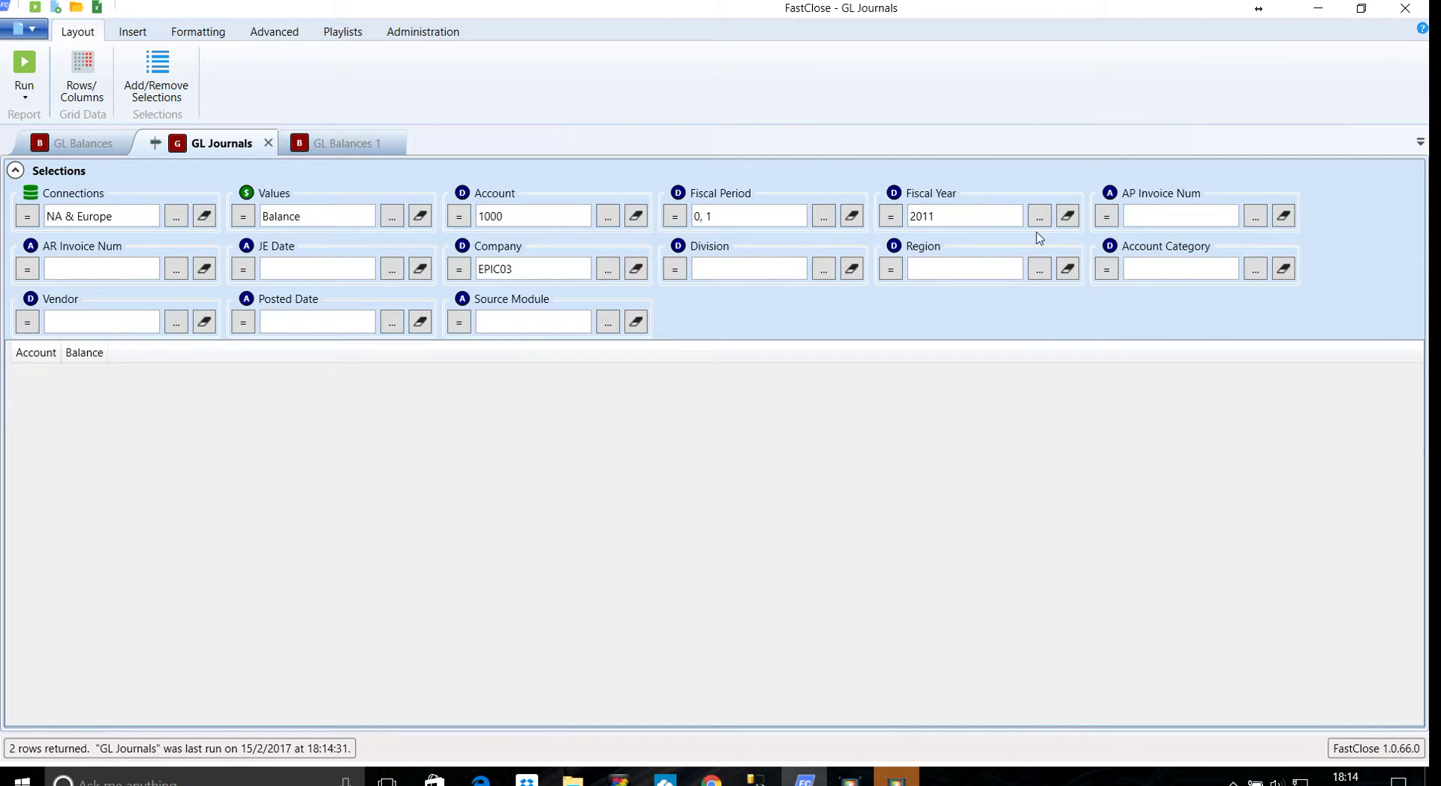
{"action": "left_click", "coordinate": [24, 71]}
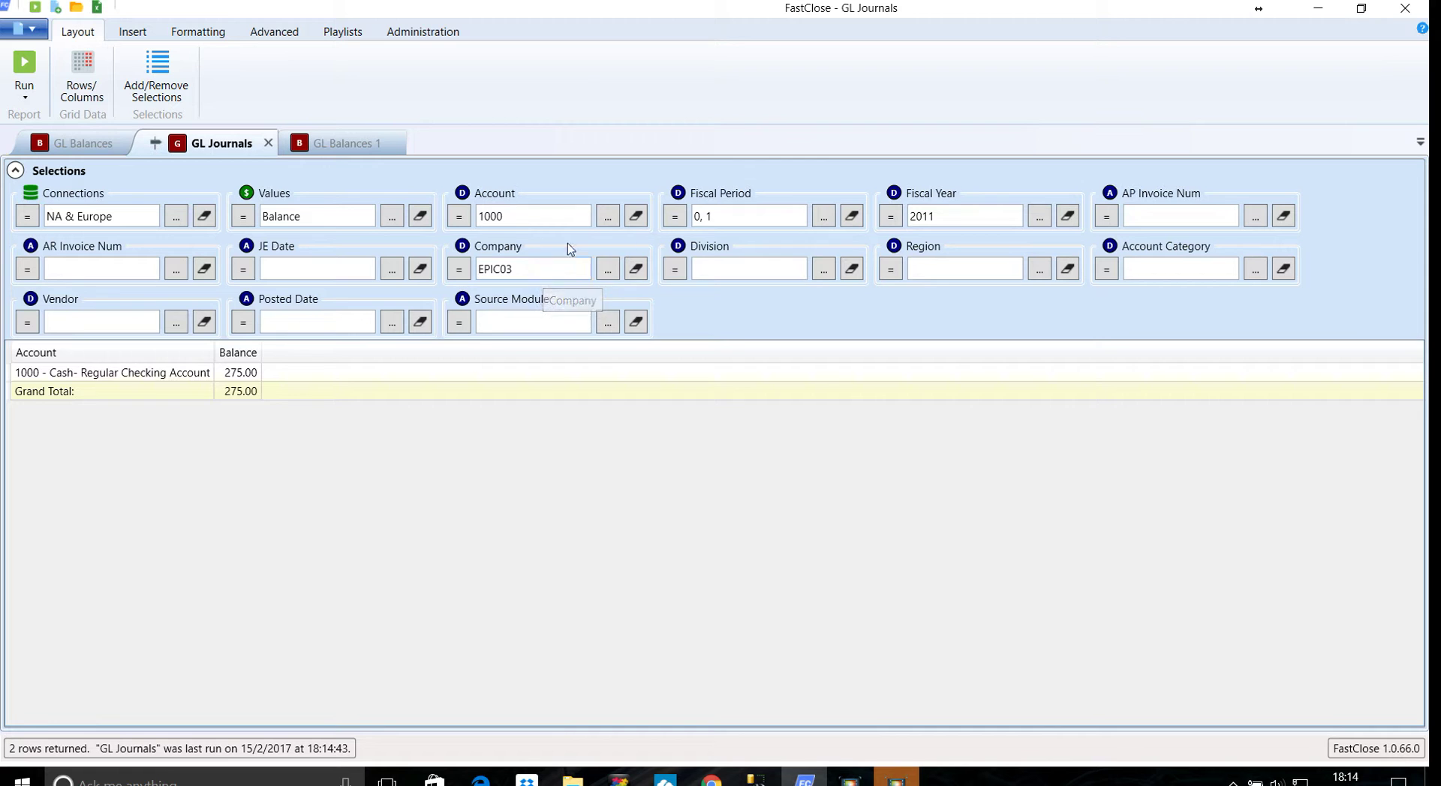
{"action": "left_click", "coordinate": [632, 217]}
{"action": "left_click", "coordinate": [24, 66]}
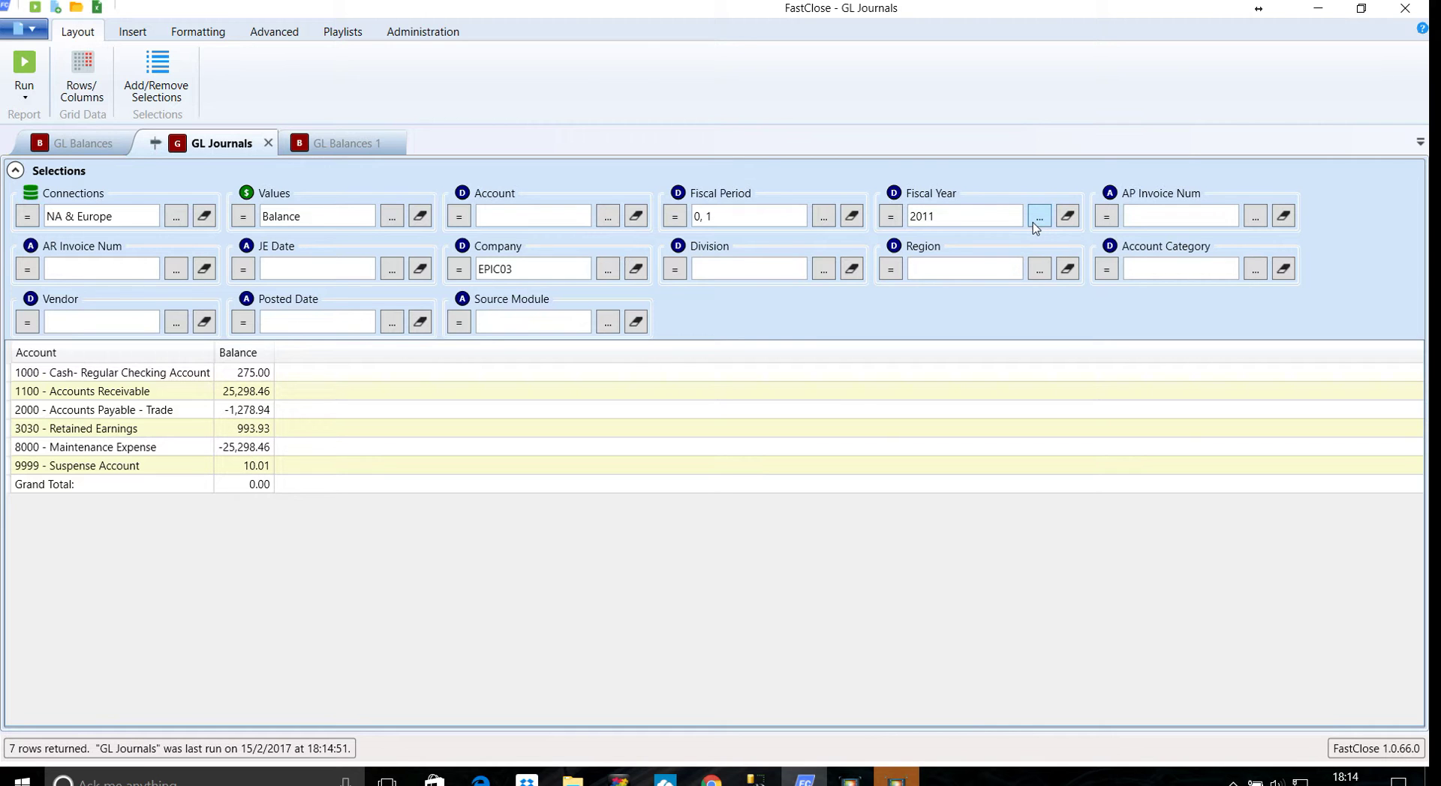
Set the Fiscal Year filter of GL Journals to 2008.
{"action": "left_click", "coordinate": [1067, 218]}
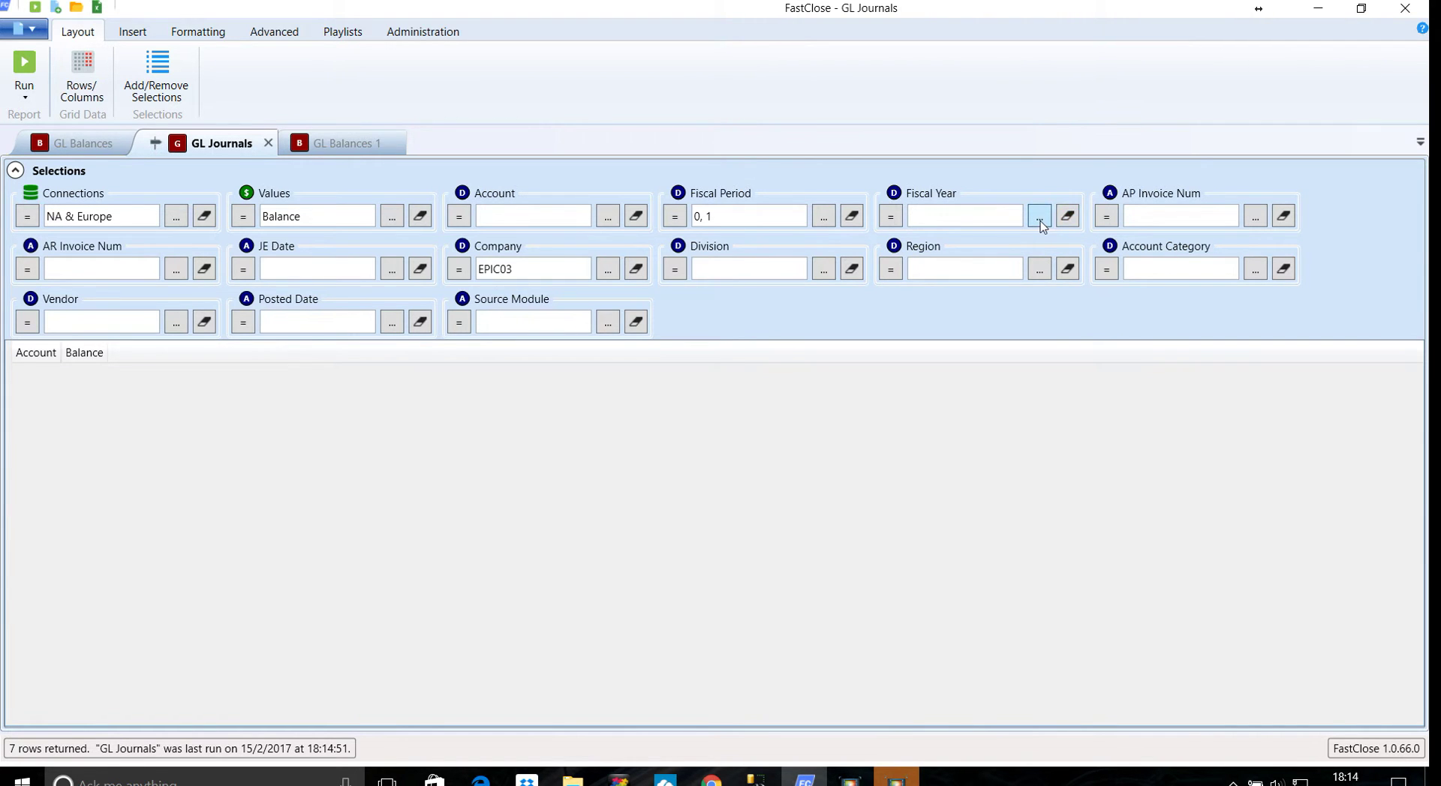
{"action": "left_click", "coordinate": [1039, 218]}
{"action": "double_click", "coordinate": [242, 248]}
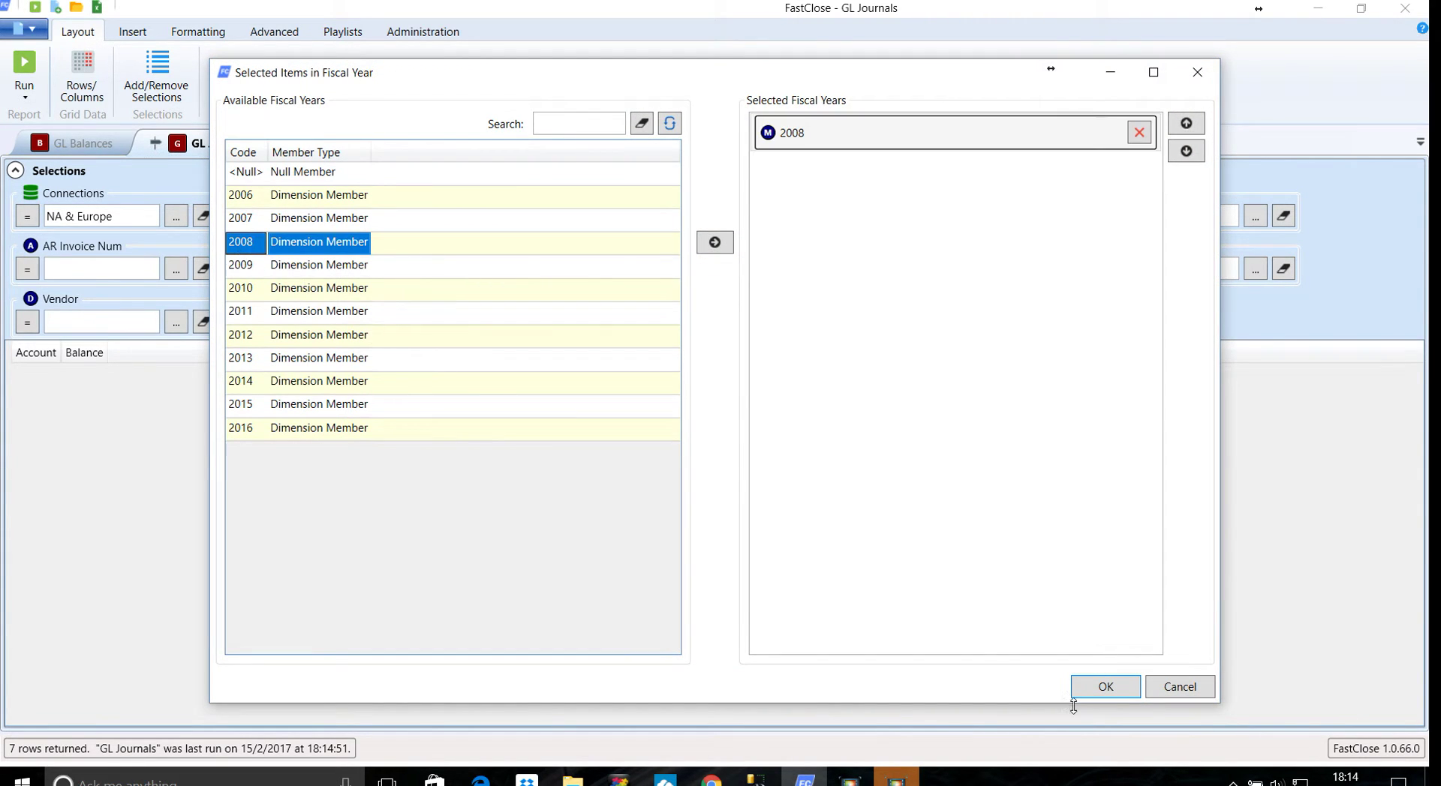
{"action": "left_click", "coordinate": [1104, 688]}
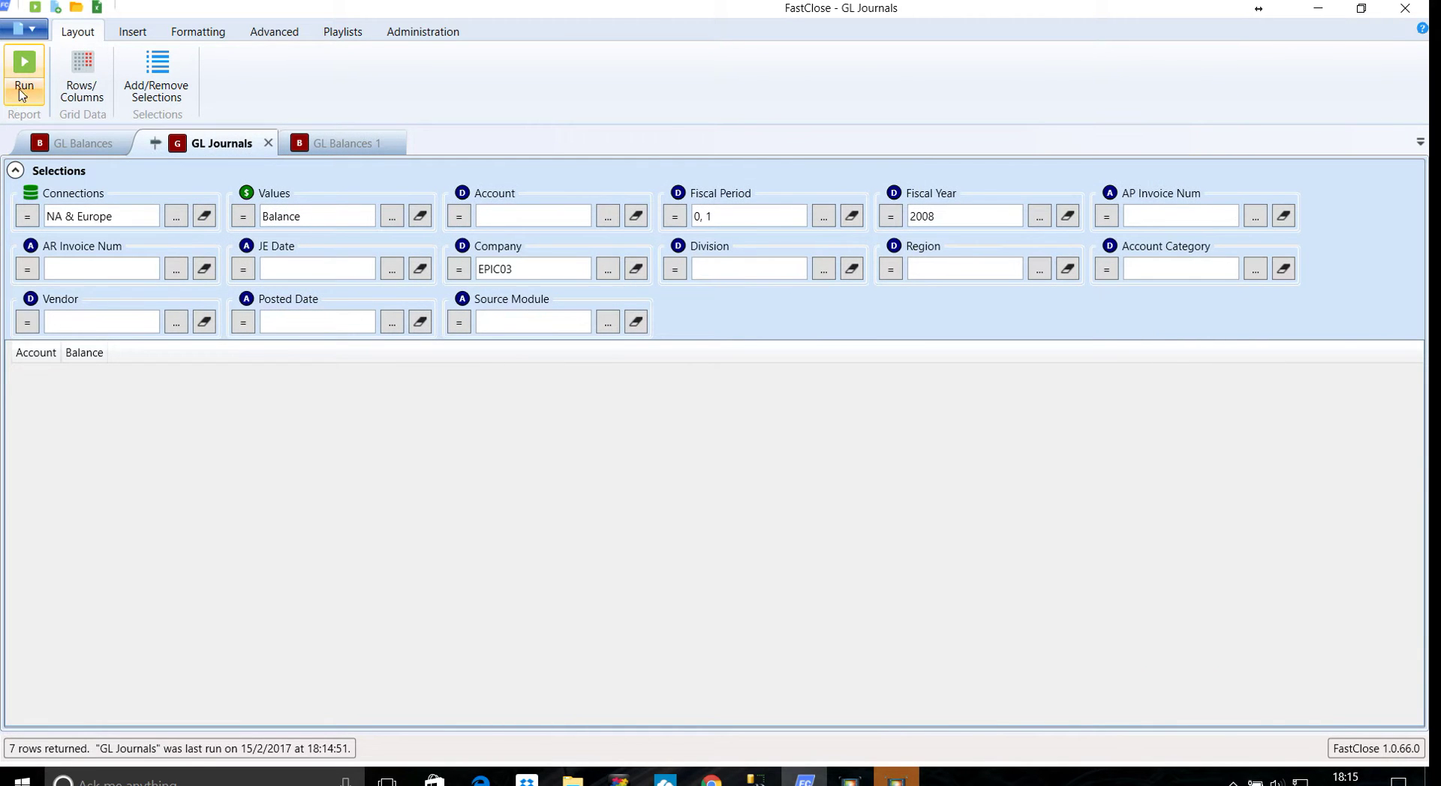
Set the Fiscal Period filter of GL Journals to Period 1 through Period 12 and rerun the report.
{"action": "left_click", "coordinate": [826, 217]}
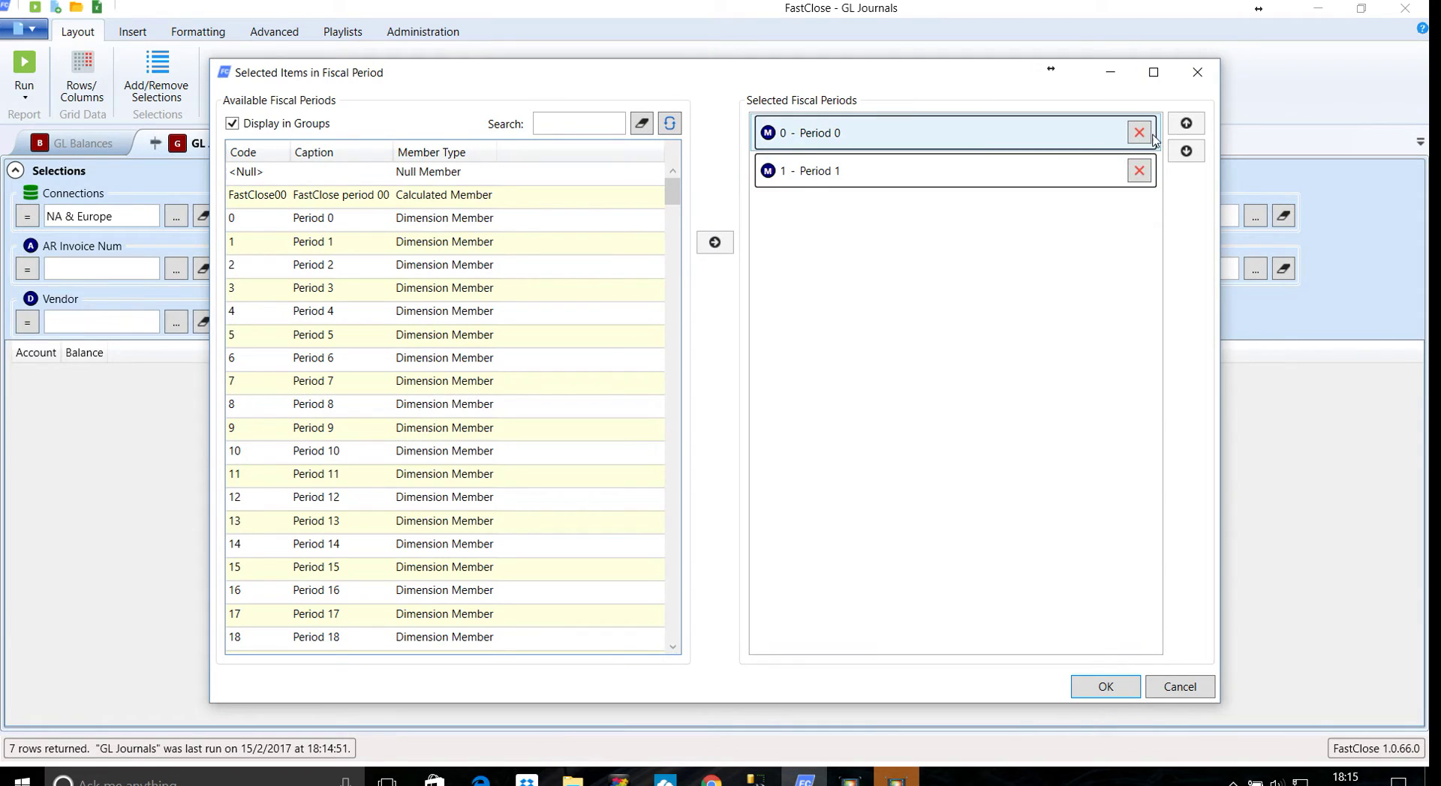
{"action": "left_click", "coordinate": [1139, 134]}
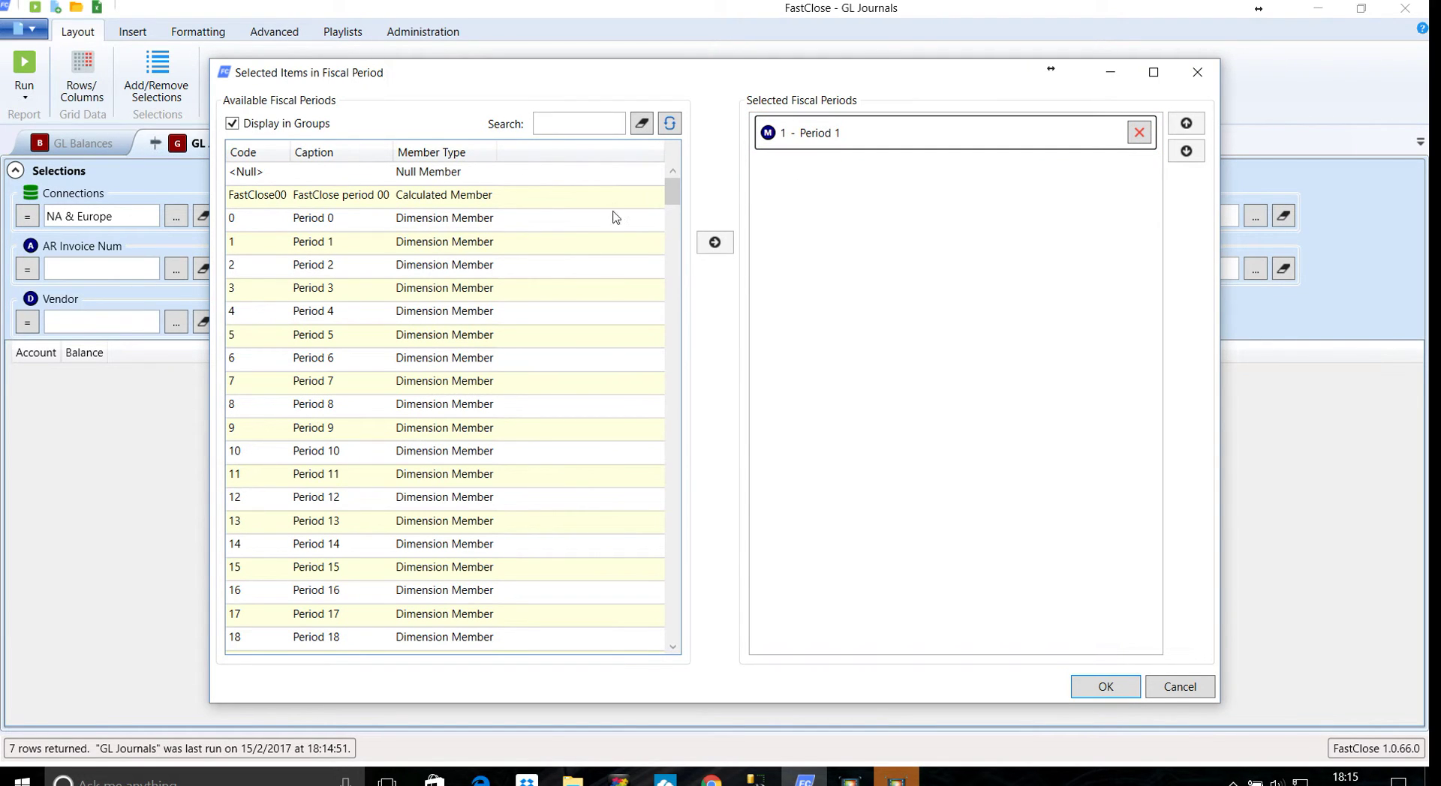
{"action": "left_click", "coordinate": [1139, 133]}
{"action": "left_click", "coordinate": [337, 245]}
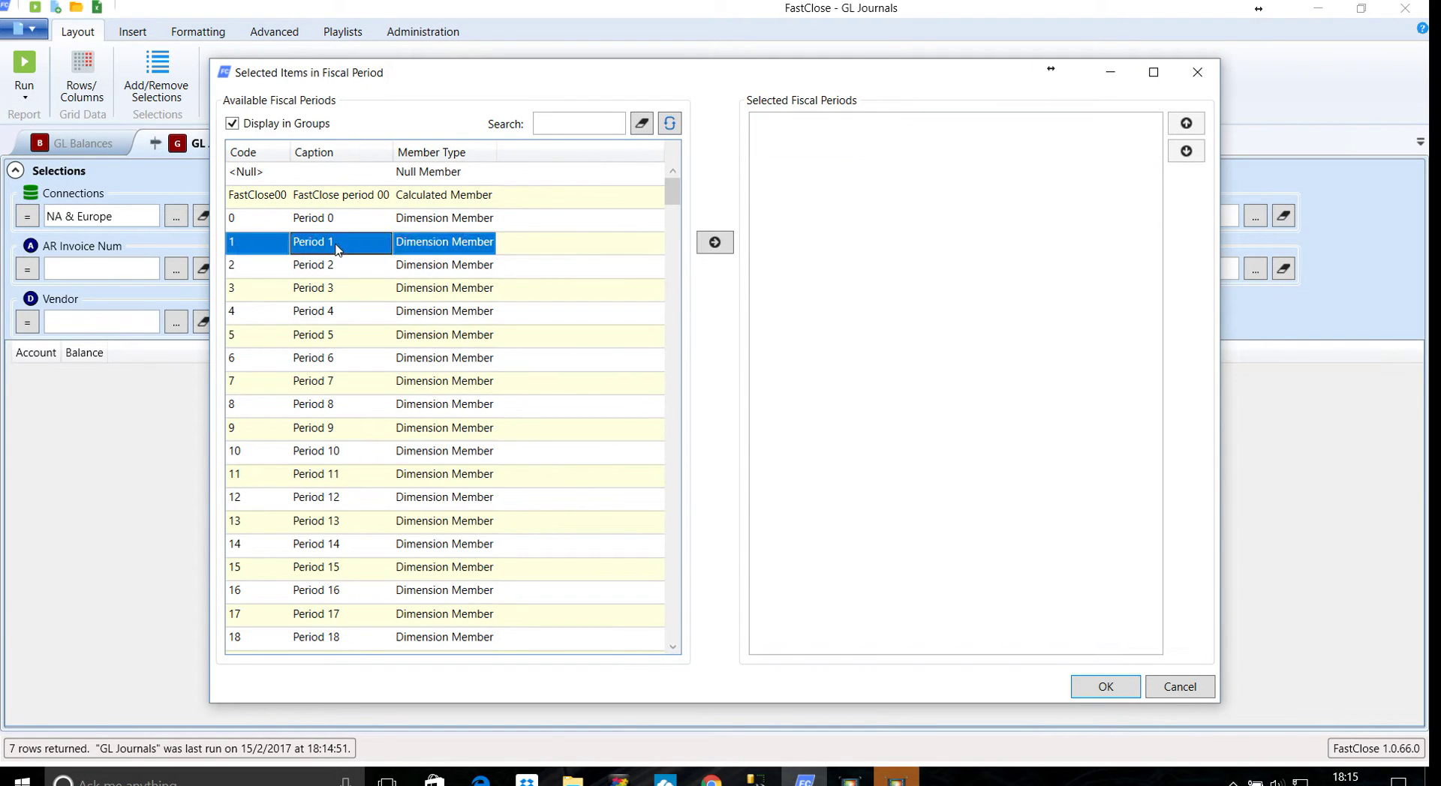
{"action": "left_click", "coordinate": [277, 508], "text": "shift"}
{"action": "left_click", "coordinate": [714, 241]}
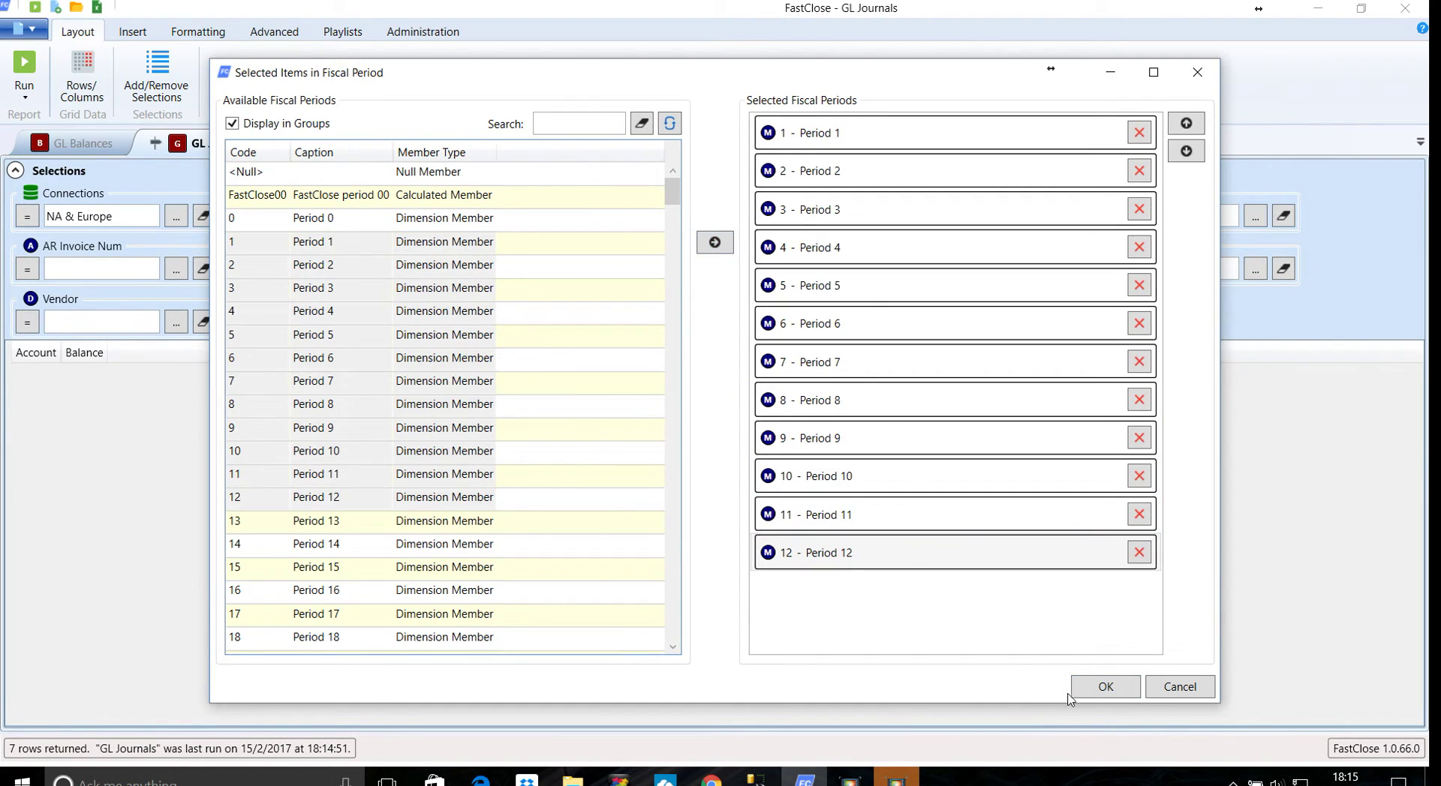
{"action": "left_click", "coordinate": [1101, 686]}
{"action": "left_click", "coordinate": [12, 82]}
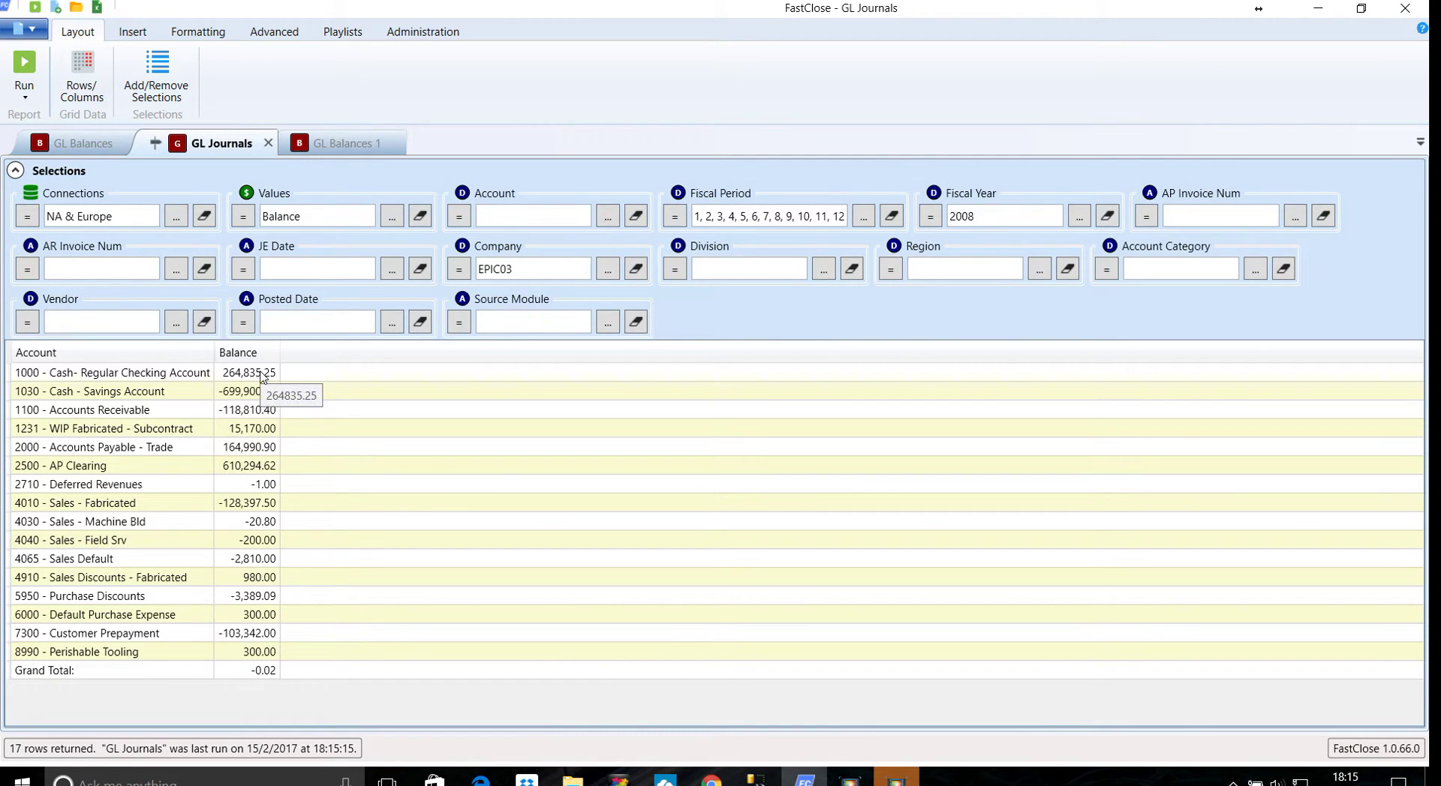
Add Fiscal Period as a column dimension above Values in GL Journals and rerun the report.
{"action": "left_click", "coordinate": [81, 79]}
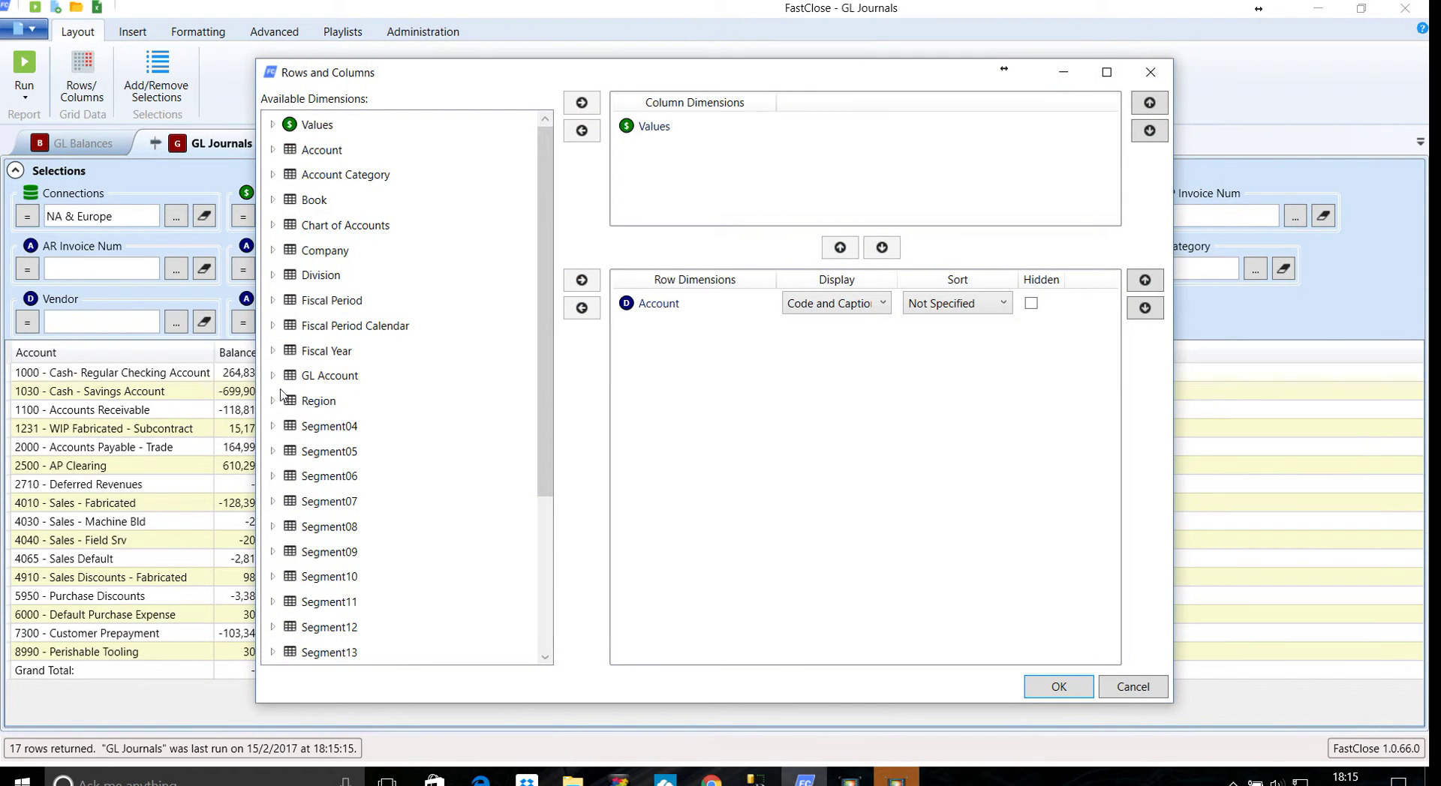
{"action": "left_click", "coordinate": [272, 301]}
{"action": "left_click", "coordinate": [321, 326]}
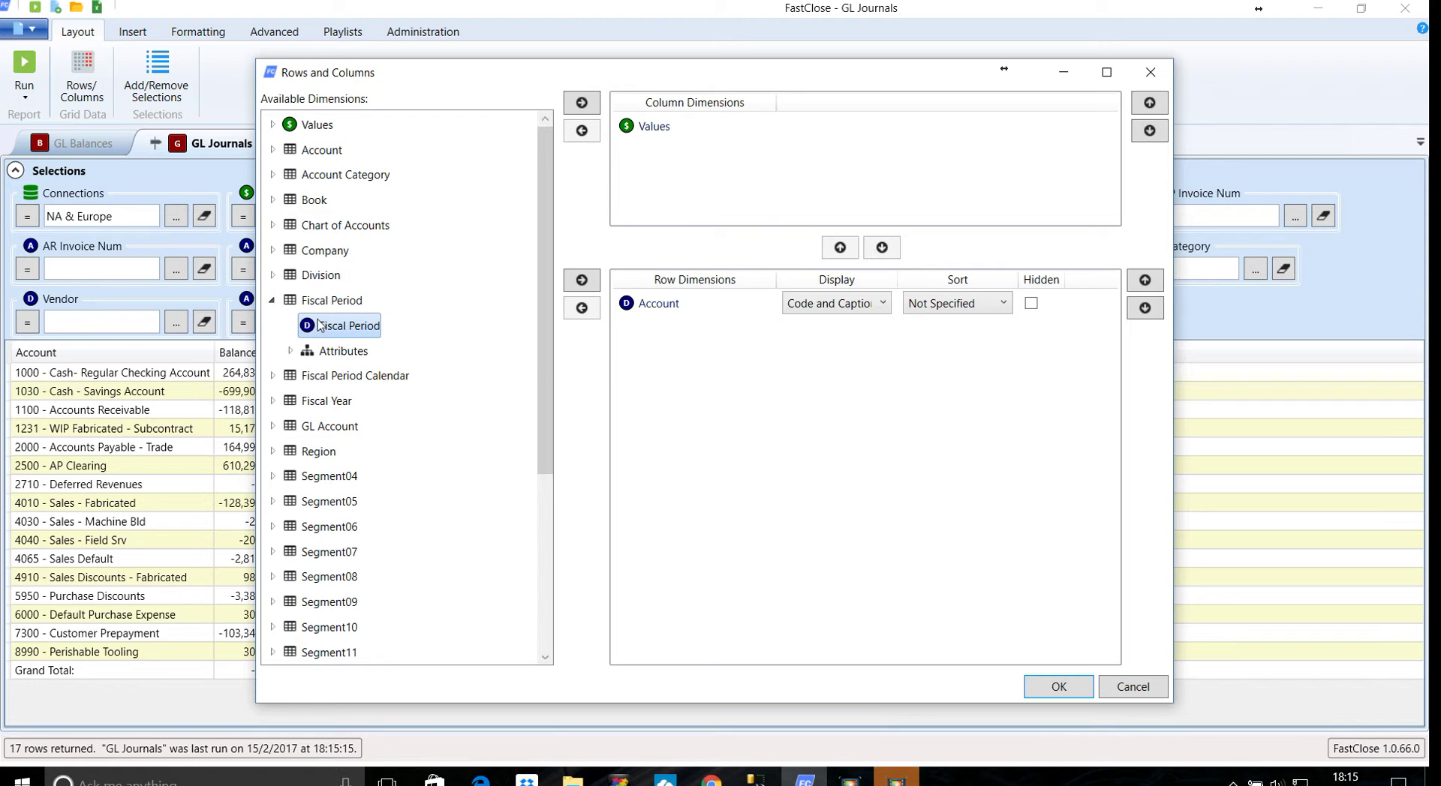
{"action": "left_click", "coordinate": [582, 281]}
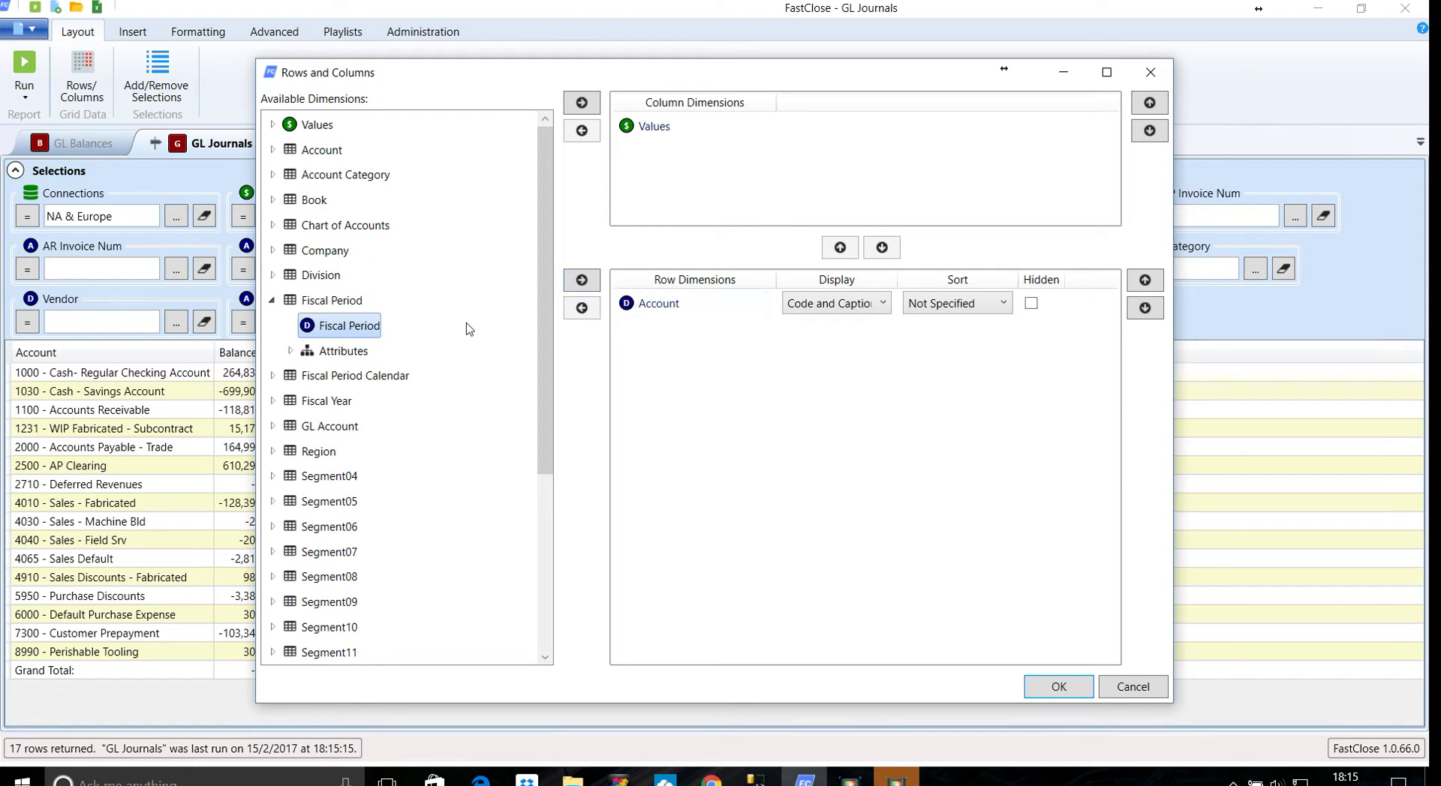
{"action": "left_click", "coordinate": [581, 281]}
{"action": "left_click", "coordinate": [657, 329]}
{"action": "left_click", "coordinate": [840, 248]}
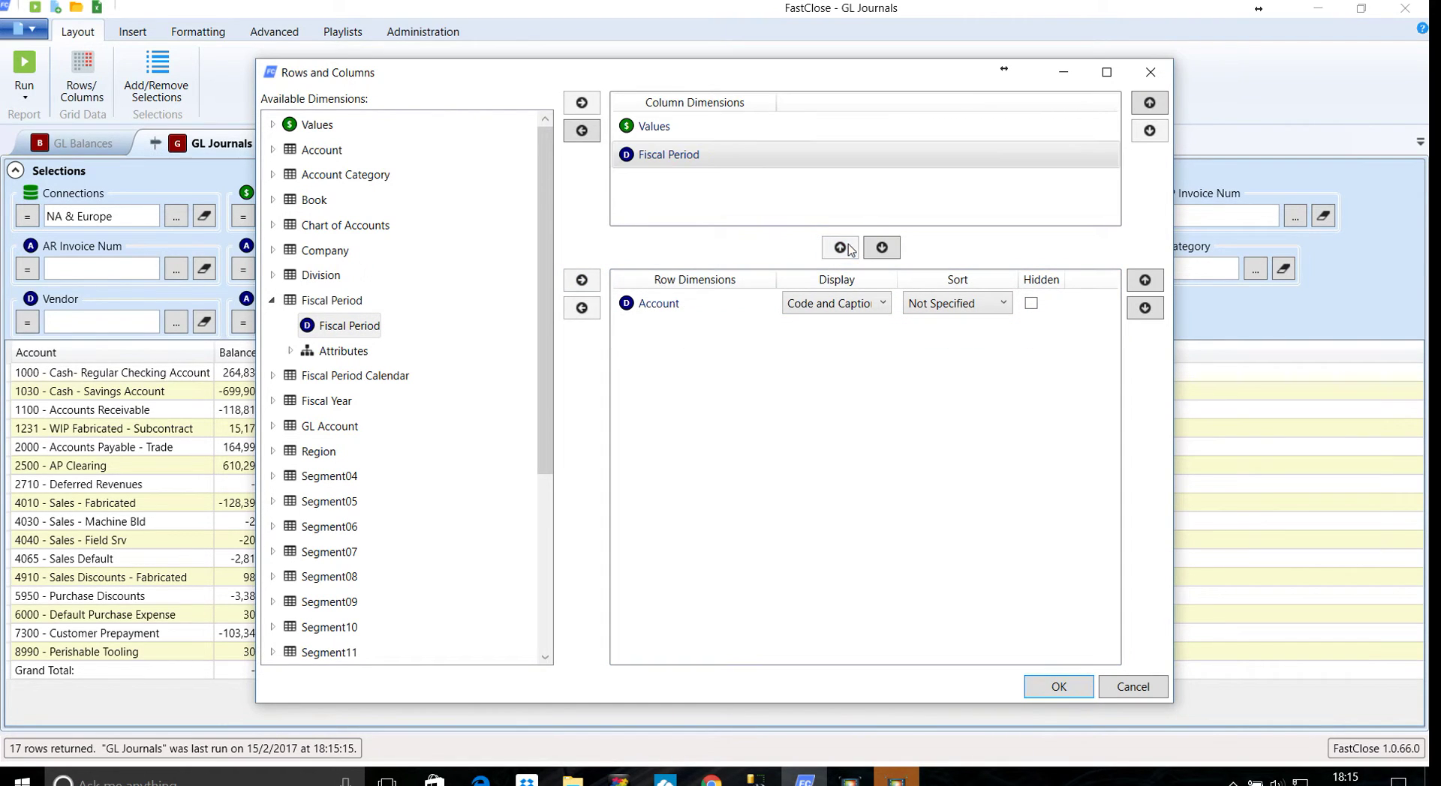
{"action": "left_click", "coordinate": [747, 157]}
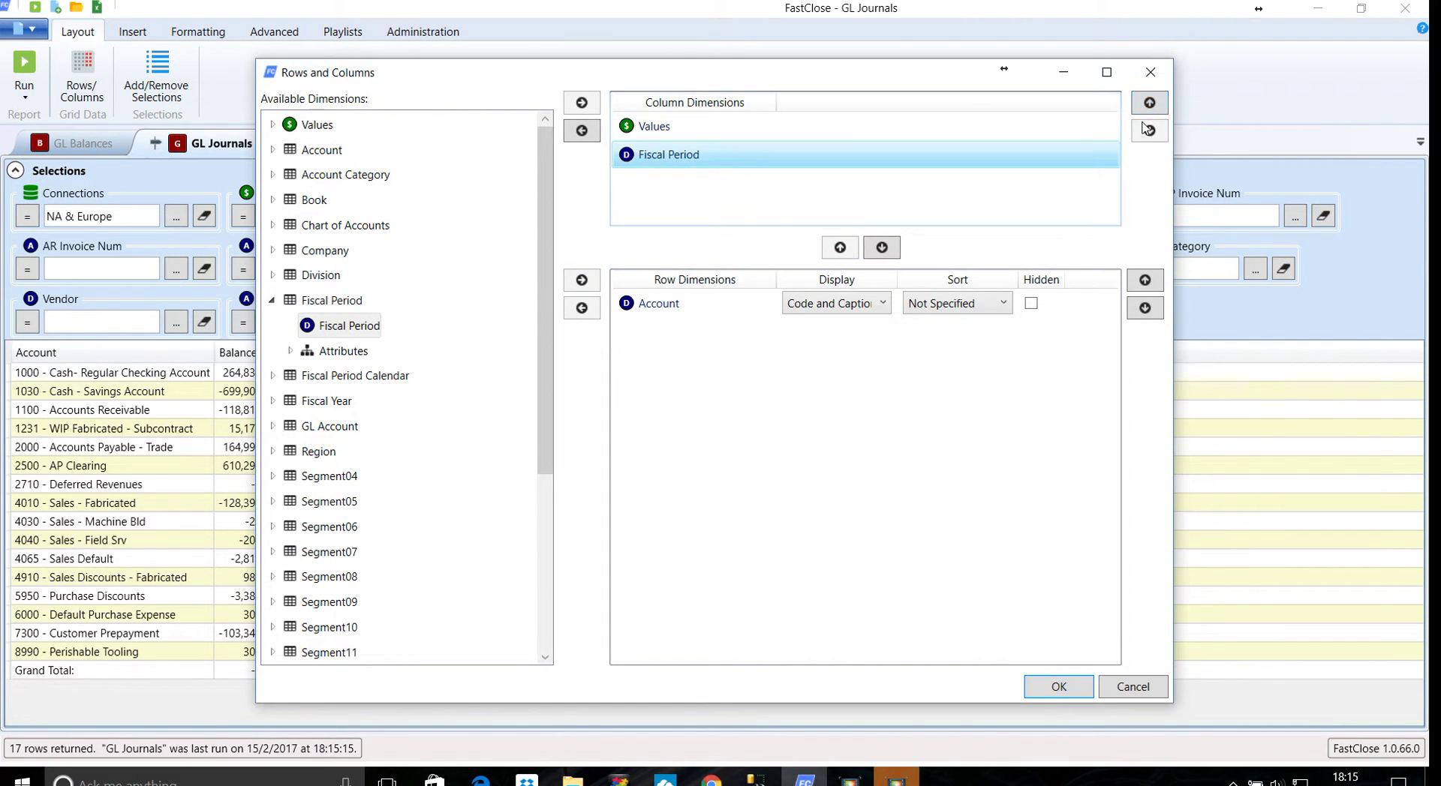
{"action": "left_click", "coordinate": [1149, 103]}
{"action": "left_click", "coordinate": [1036, 689]}
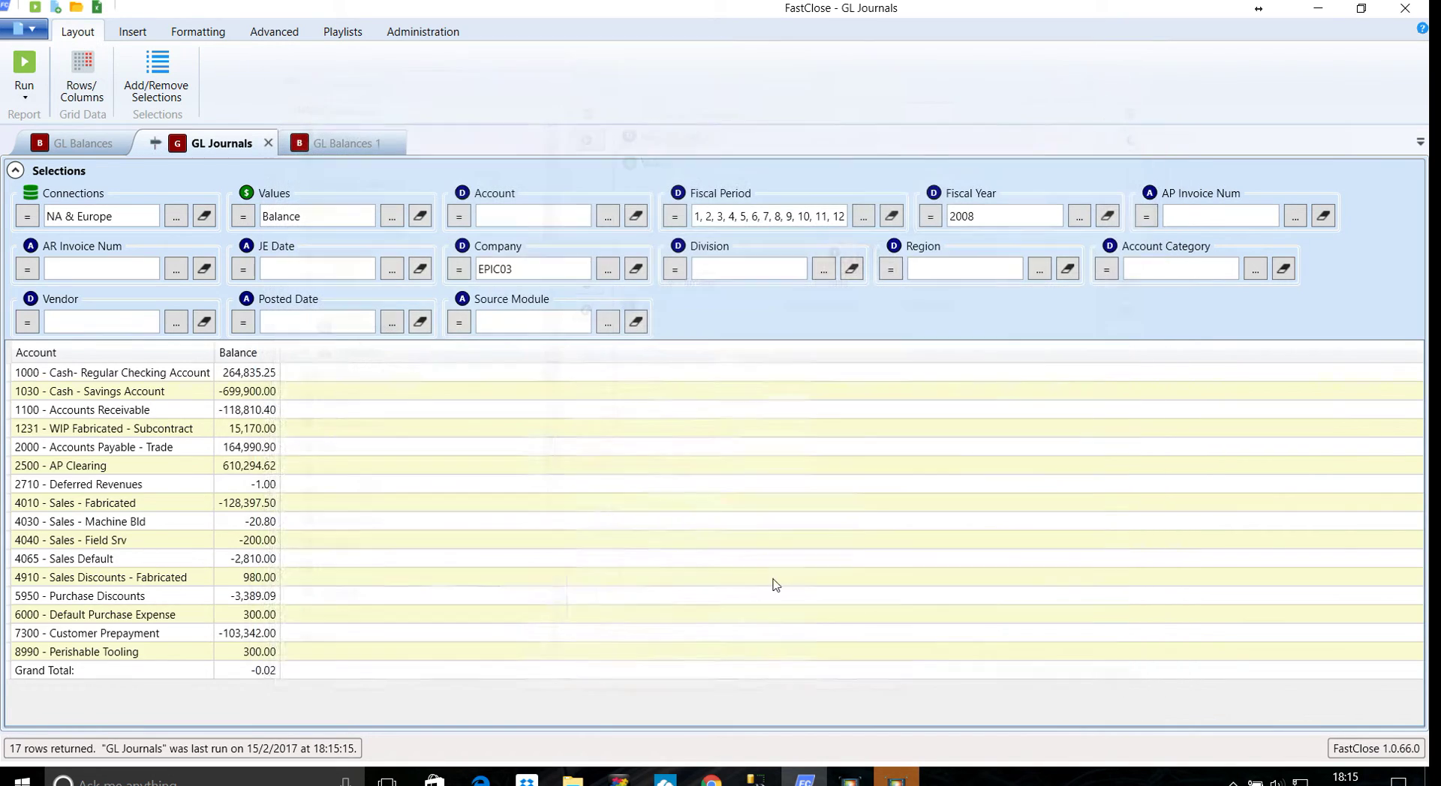
{"action": "left_click", "coordinate": [24, 71]}
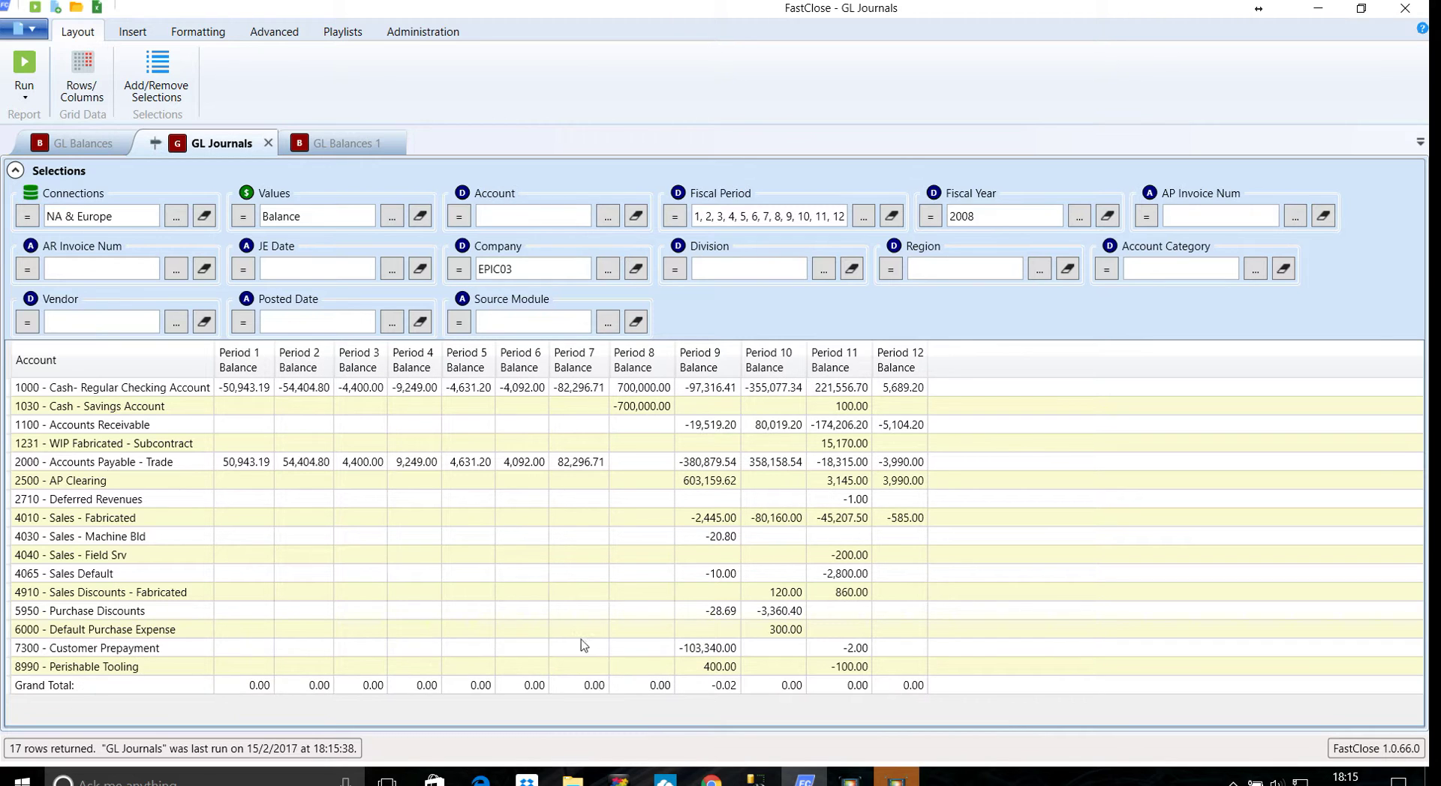
{"action": "left_click", "coordinate": [722, 689]}
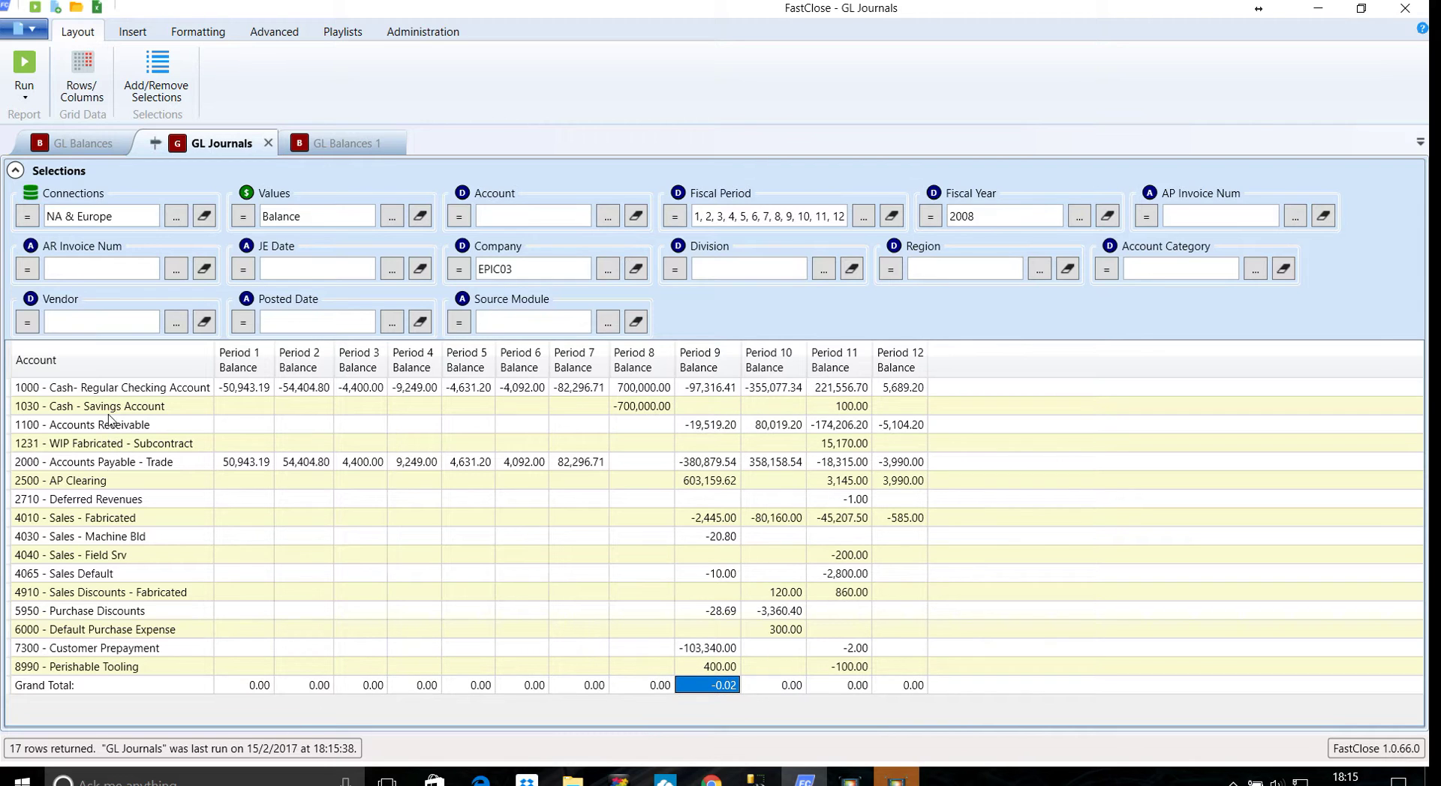
Set the Fiscal Year filter of the GL Balances report to 2008.
{"action": "left_click", "coordinate": [69, 144]}
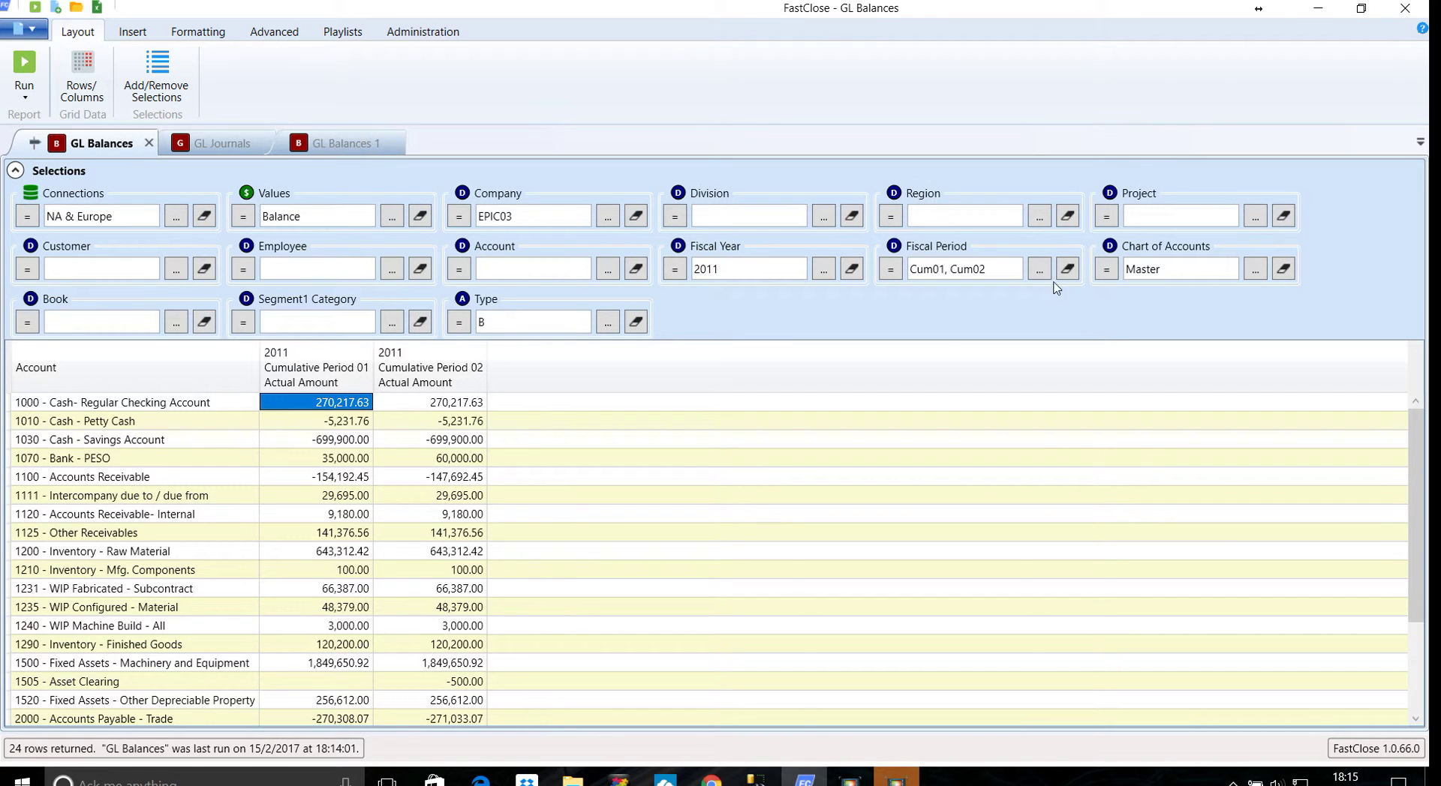
{"action": "left_click", "coordinate": [824, 269]}
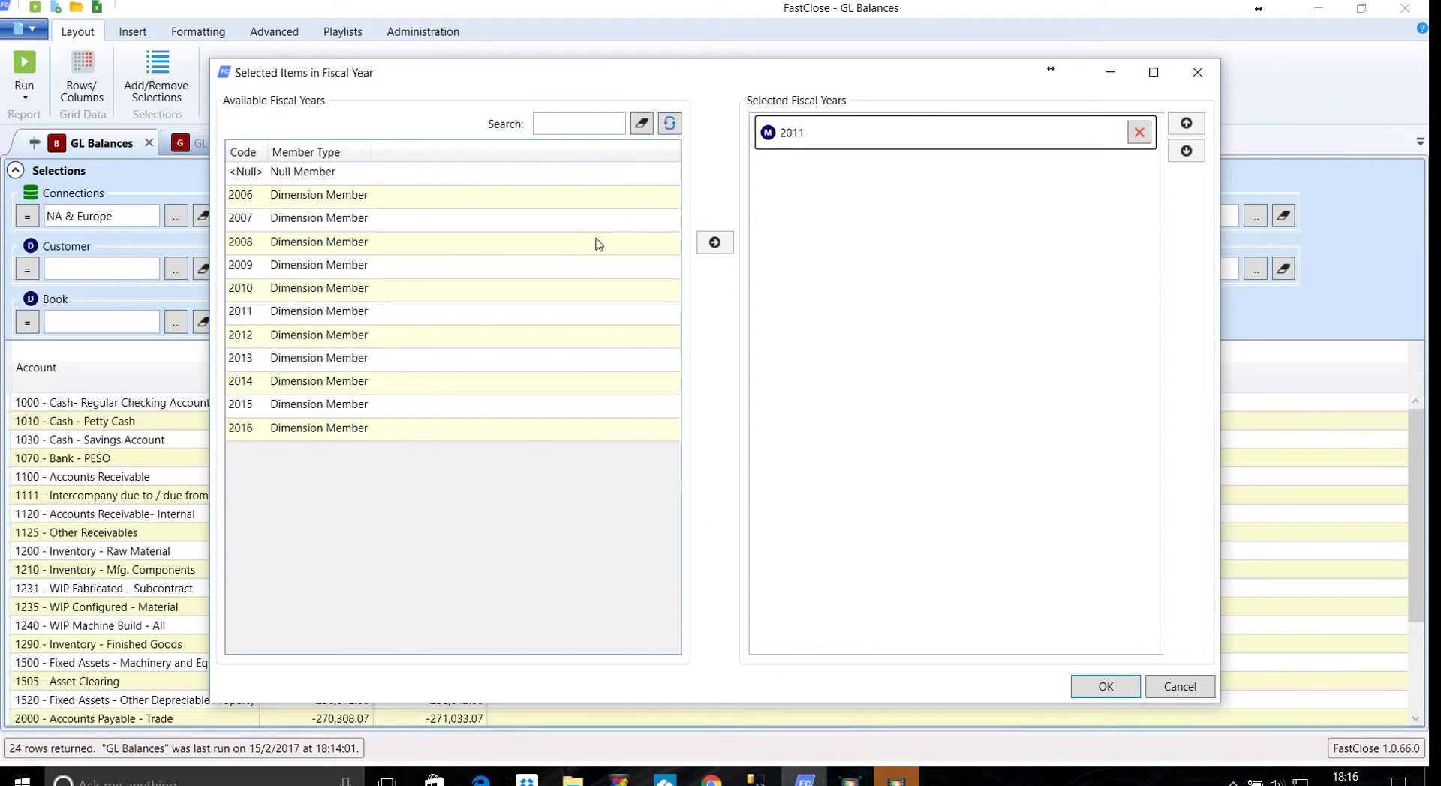
{"action": "left_click", "coordinate": [1139, 132]}
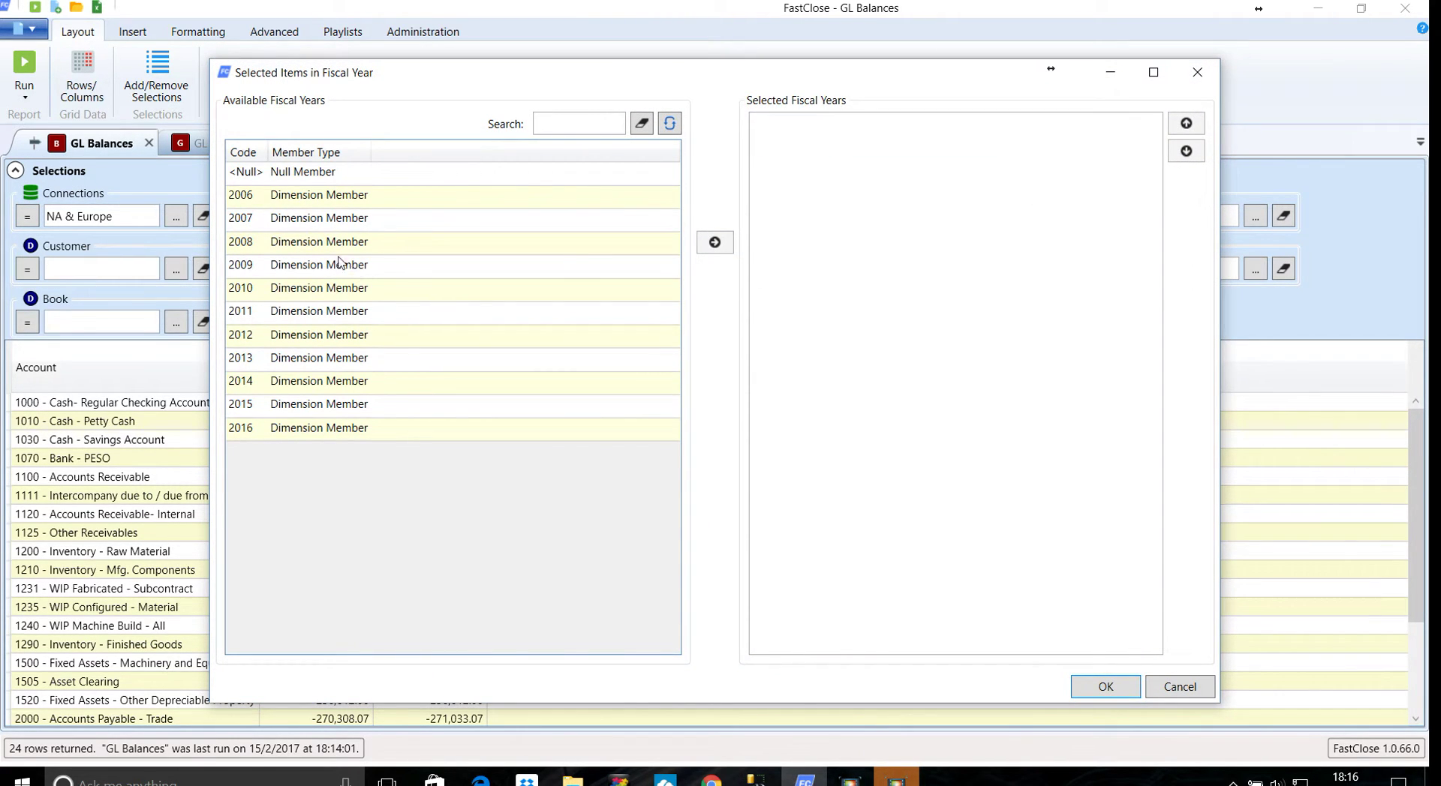
{"action": "left_click", "coordinate": [311, 248]}
{"action": "double_click", "coordinate": [239, 251]}
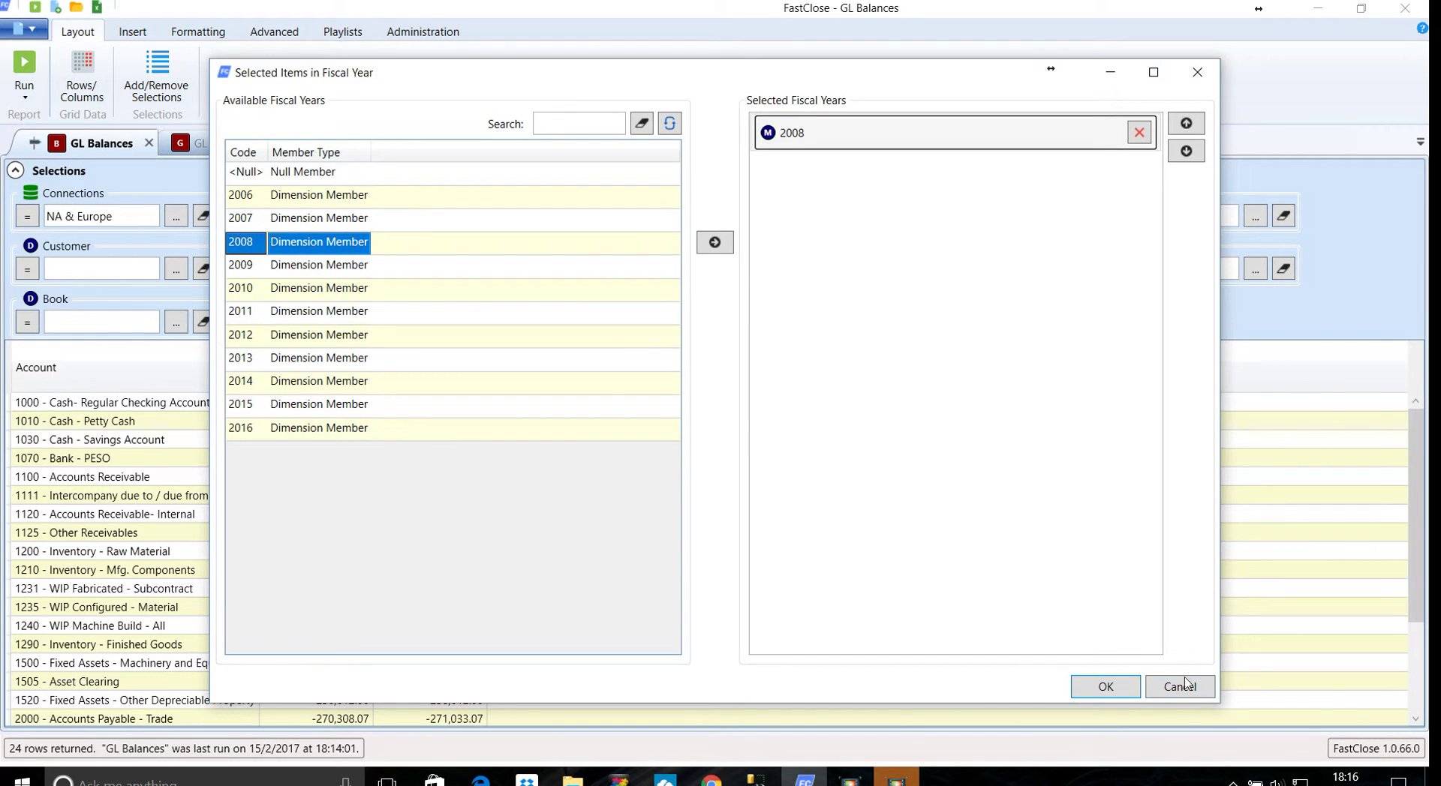
{"action": "left_click", "coordinate": [1116, 687]}
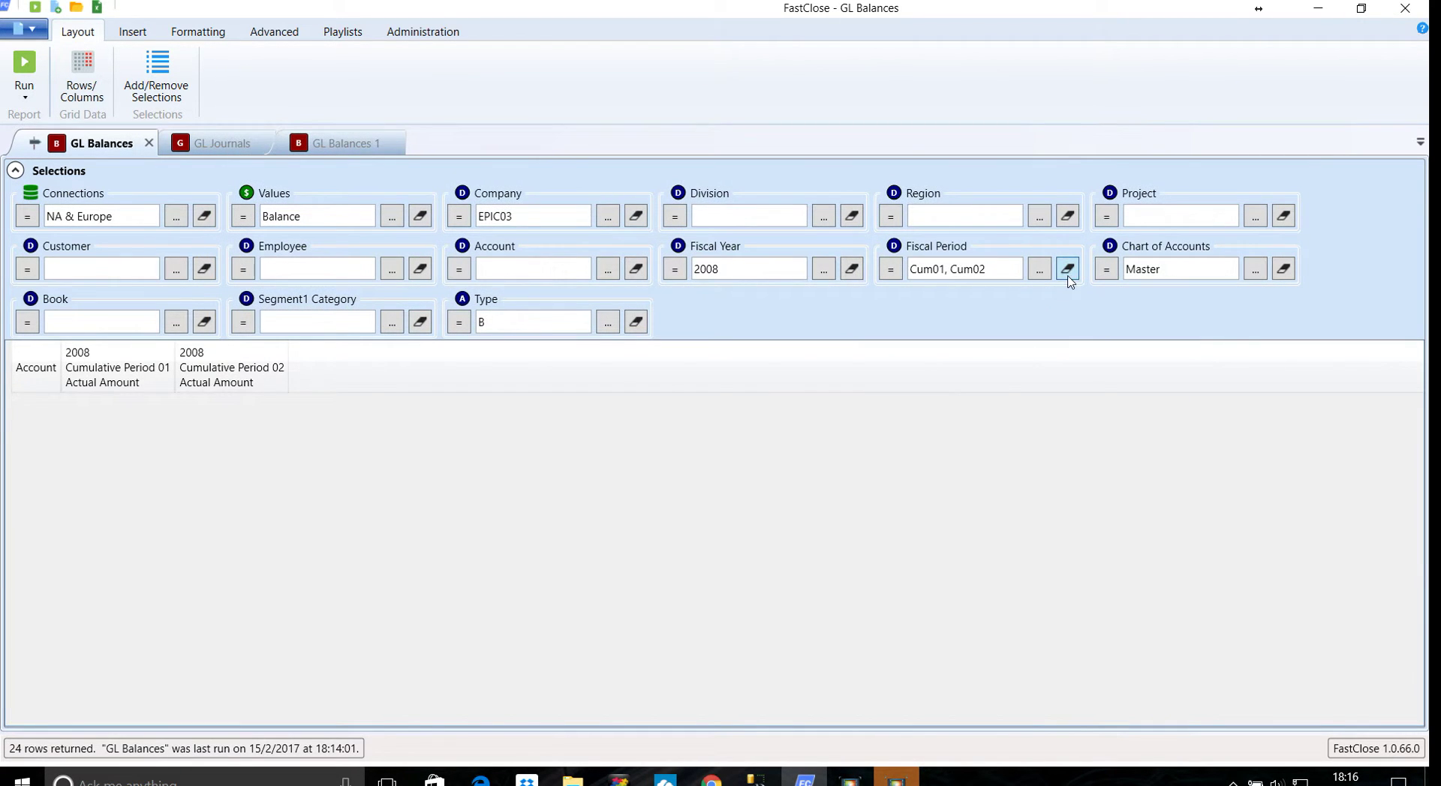
Set the Fiscal Period filter of GL Balances to Period 1 through Period 12 and rerun the report.
{"action": "left_click", "coordinate": [1067, 269]}
{"action": "left_click", "coordinate": [1039, 269]}
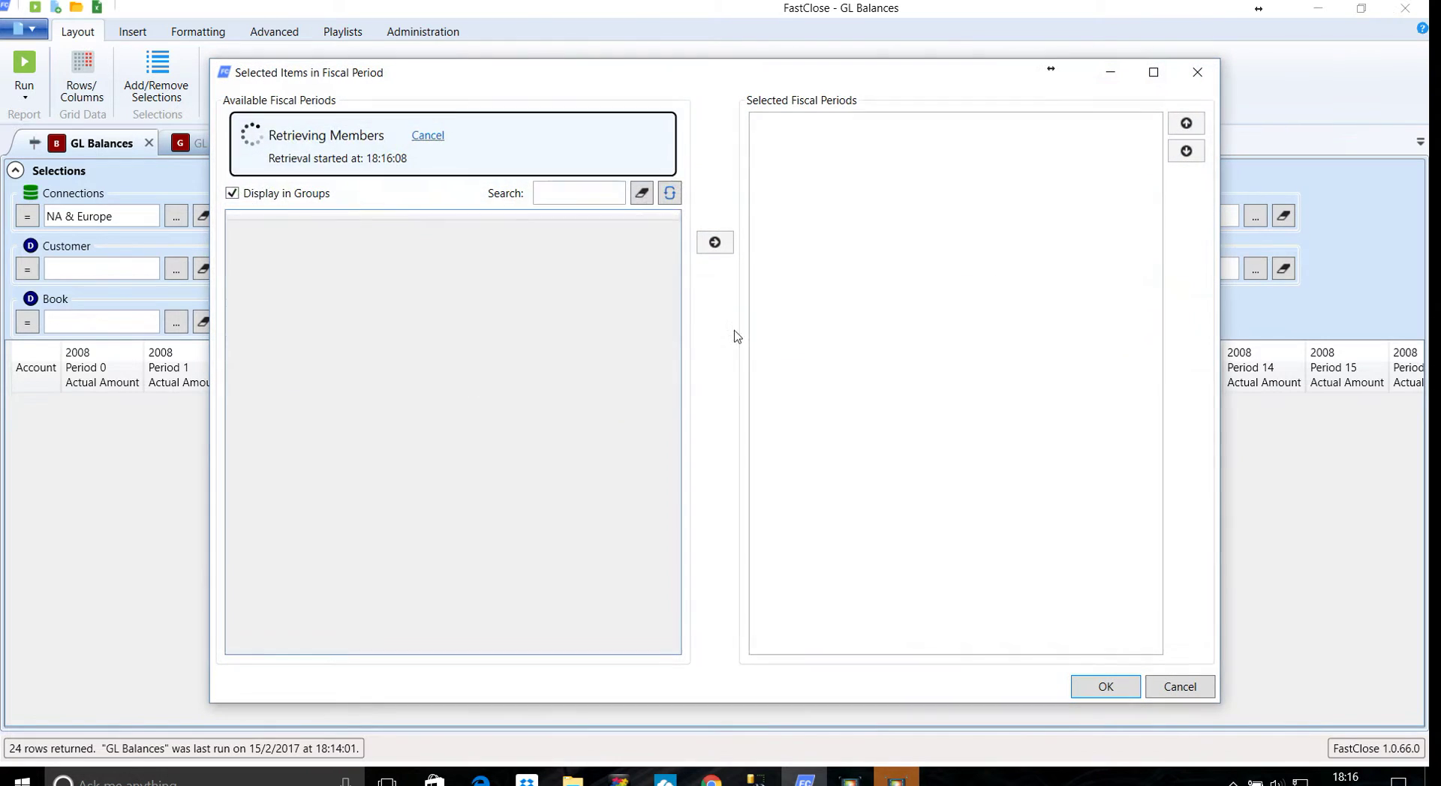
{"action": "double_click", "coordinate": [275, 614]}
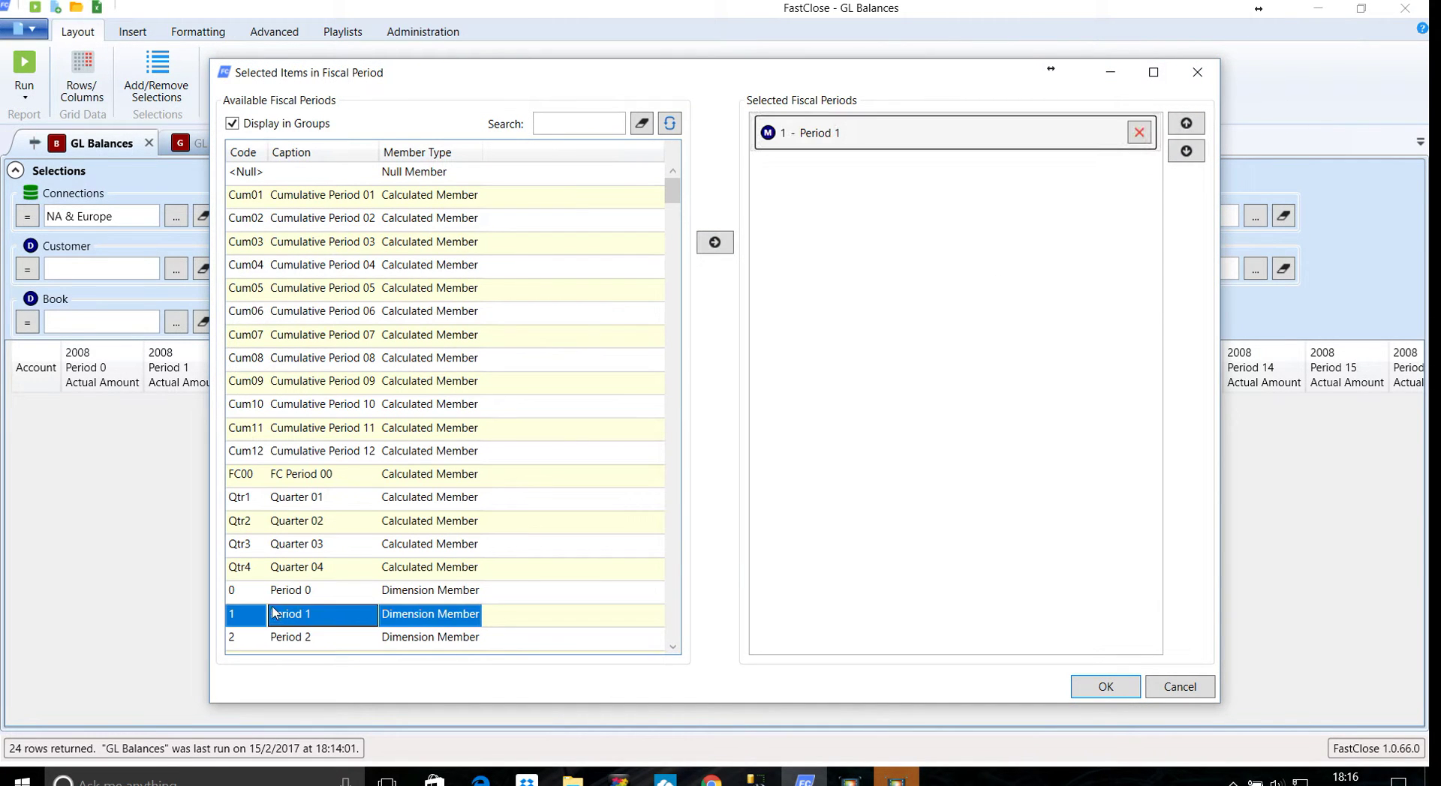
{"action": "scroll", "coordinate": [267, 609], "scroll_direction": "down", "scroll_amount": 4}
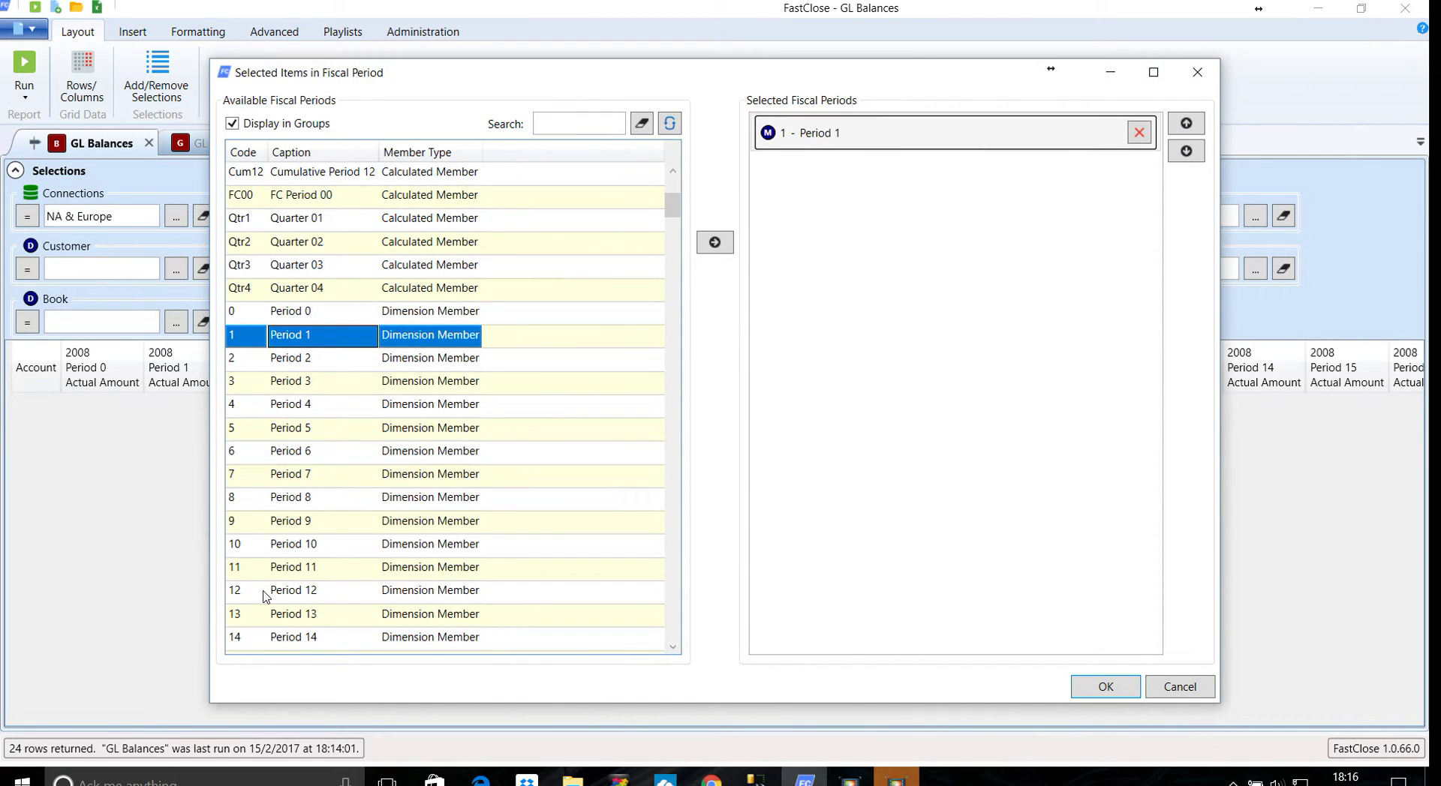
{"action": "left_click", "coordinate": [264, 596], "text": "shift"}
{"action": "left_click", "coordinate": [714, 242]}
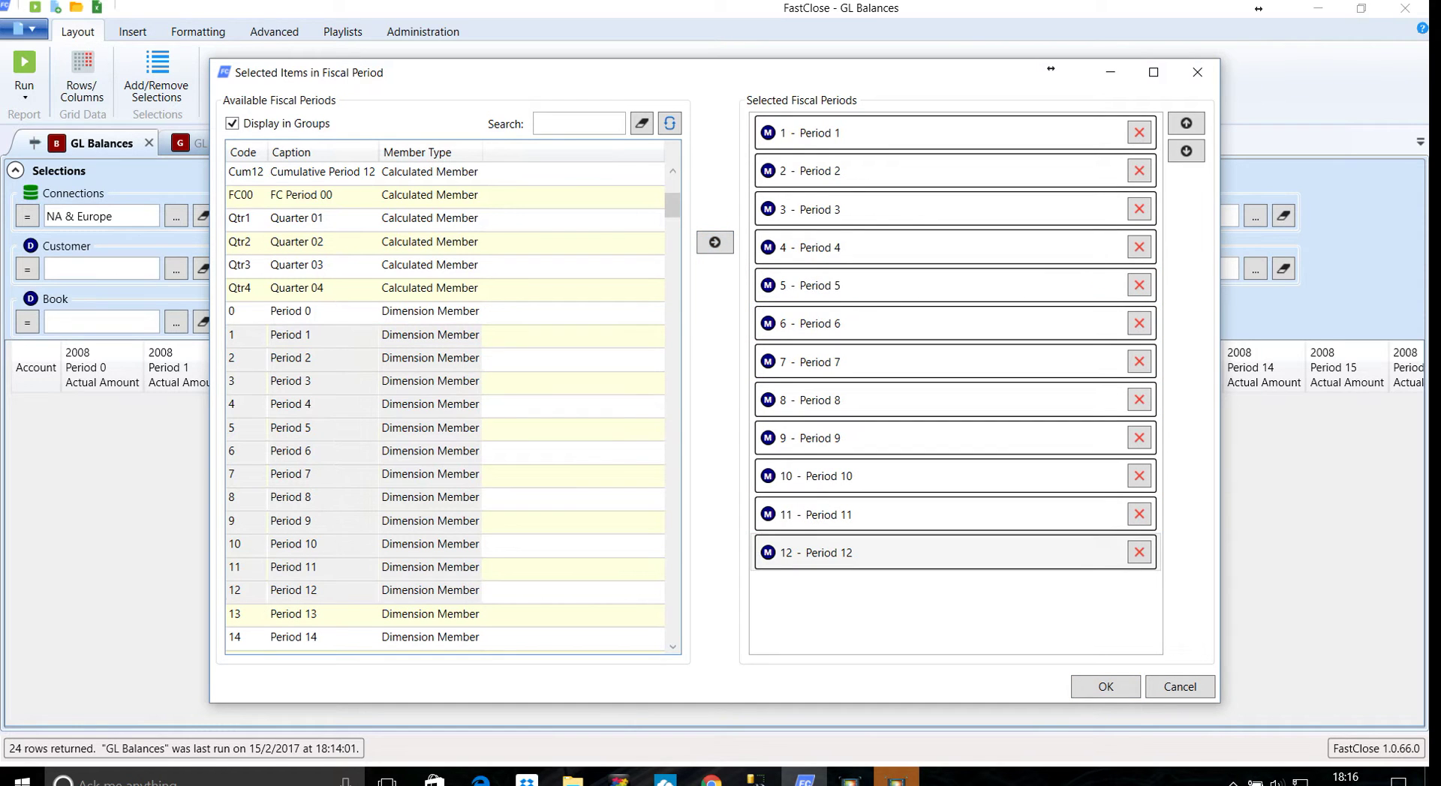
{"action": "left_click", "coordinate": [1097, 686]}
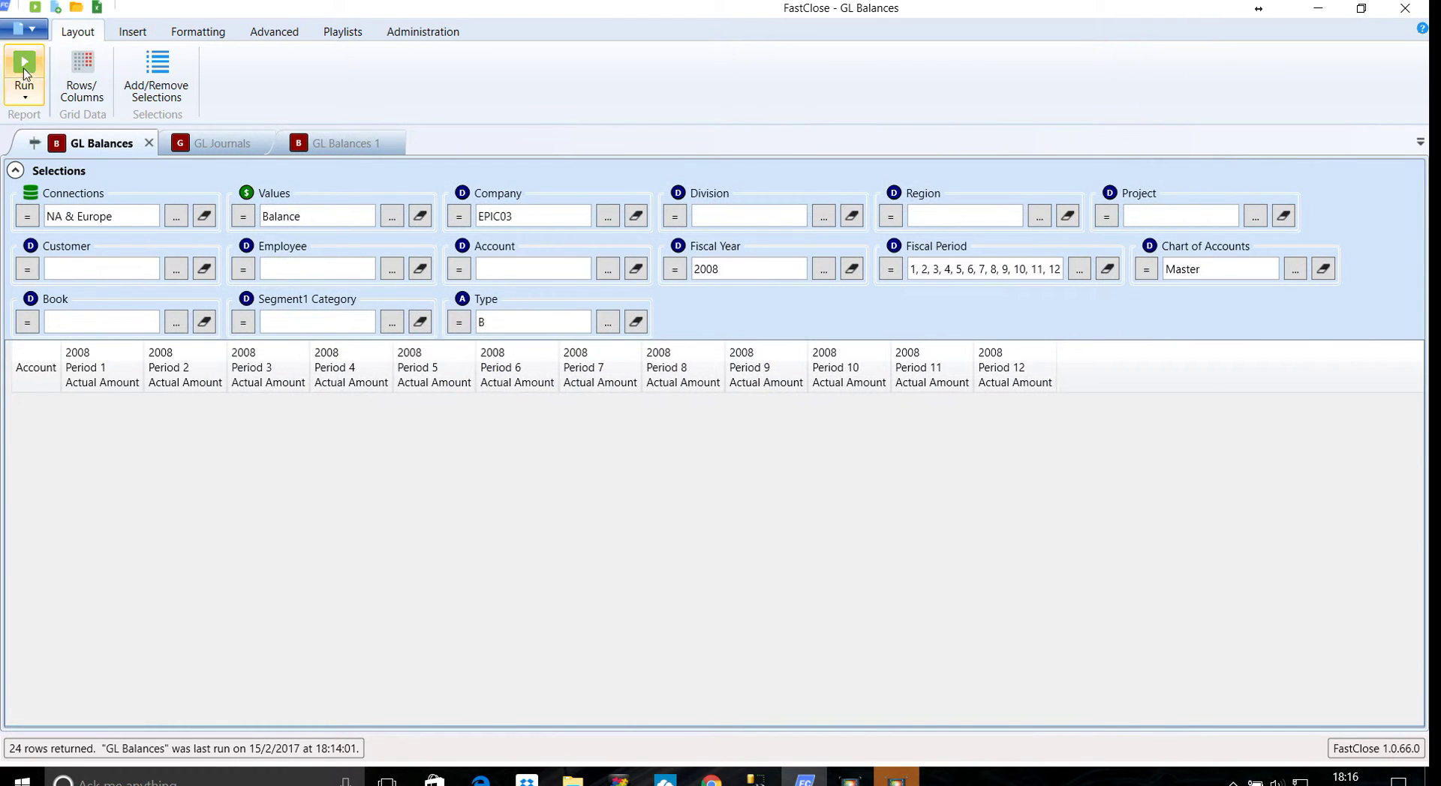
{"action": "left_click", "coordinate": [24, 73]}
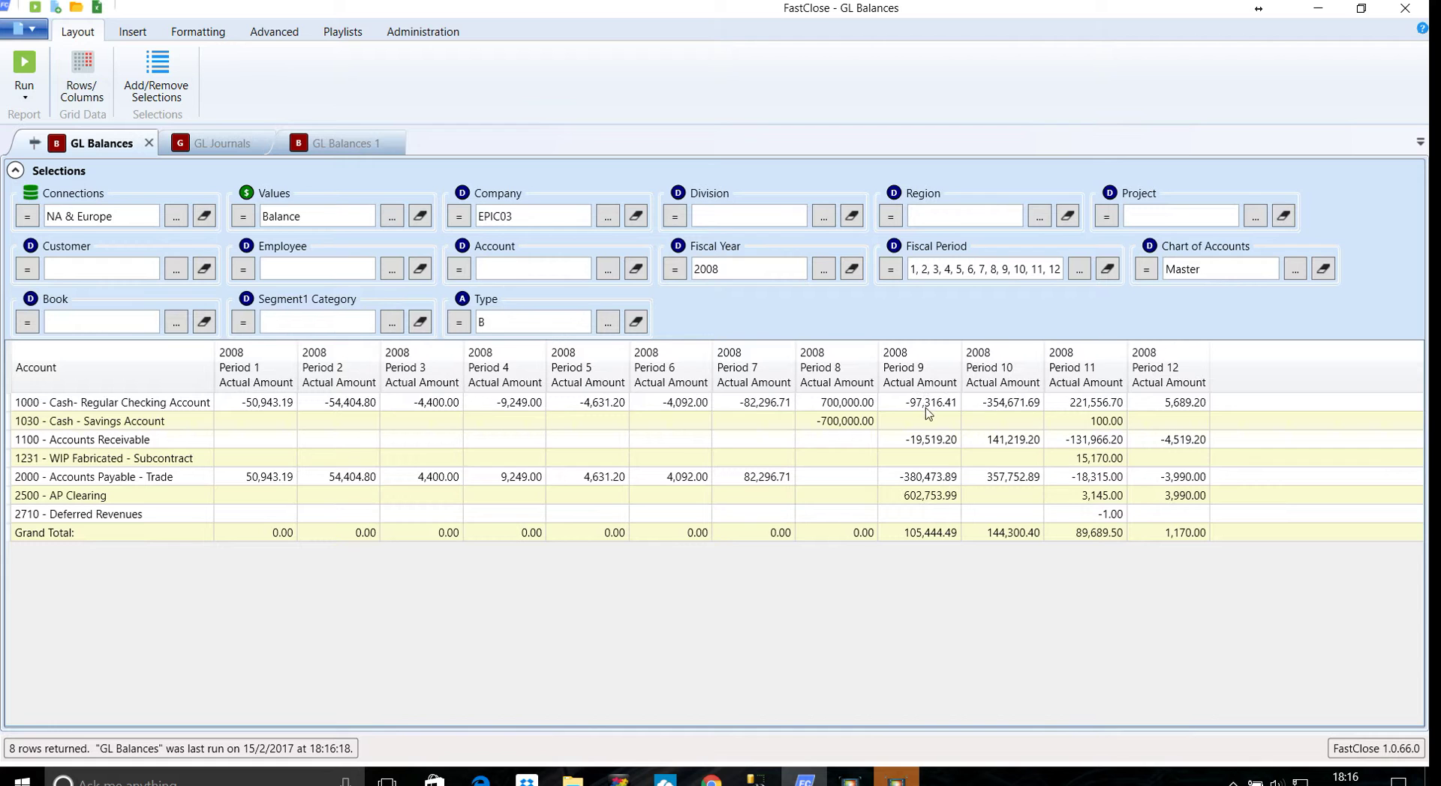
Clear the Type filter of the GL Balances report and rerun it to compare with GL Journals.
{"action": "left_click", "coordinate": [224, 149]}
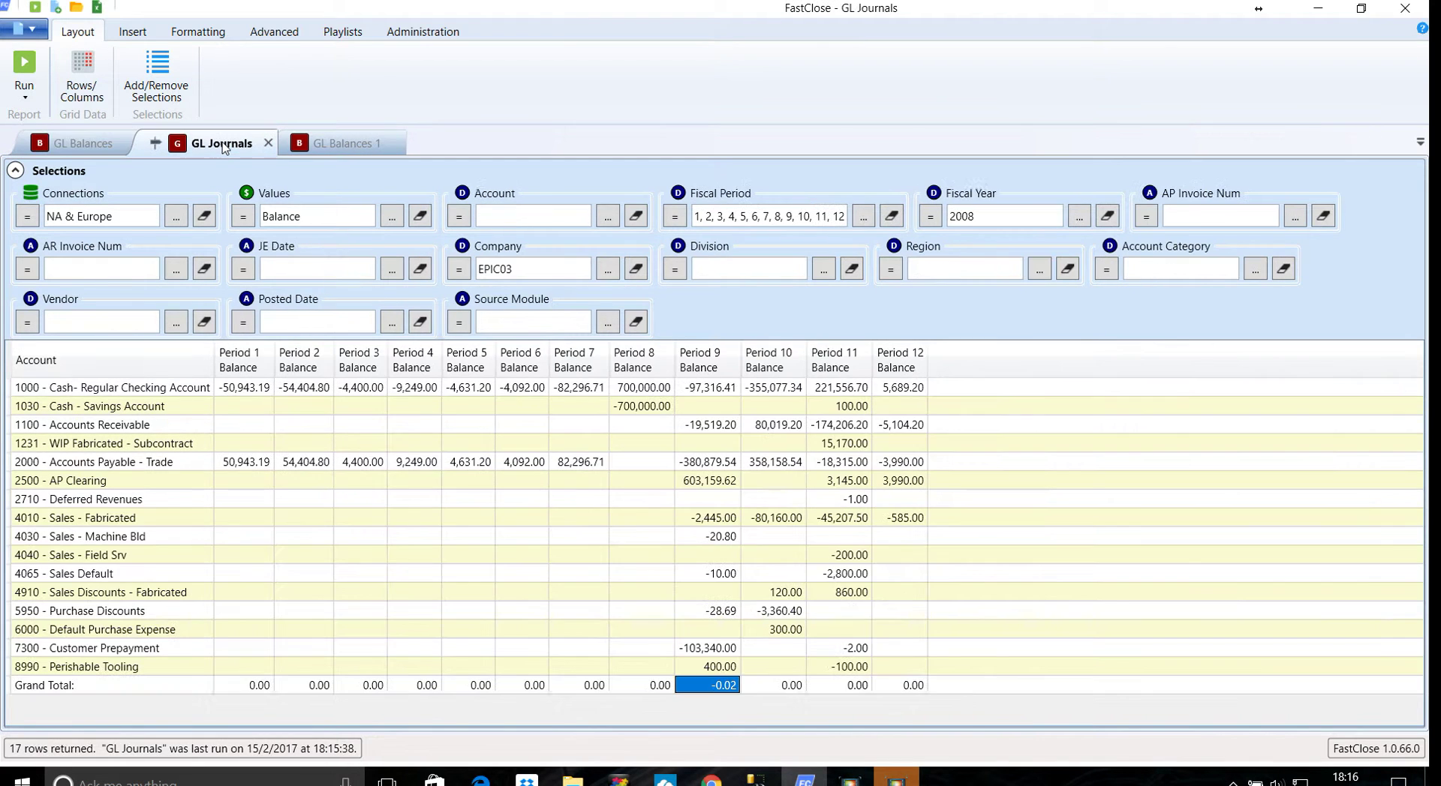
{"action": "left_click", "coordinate": [95, 150]}
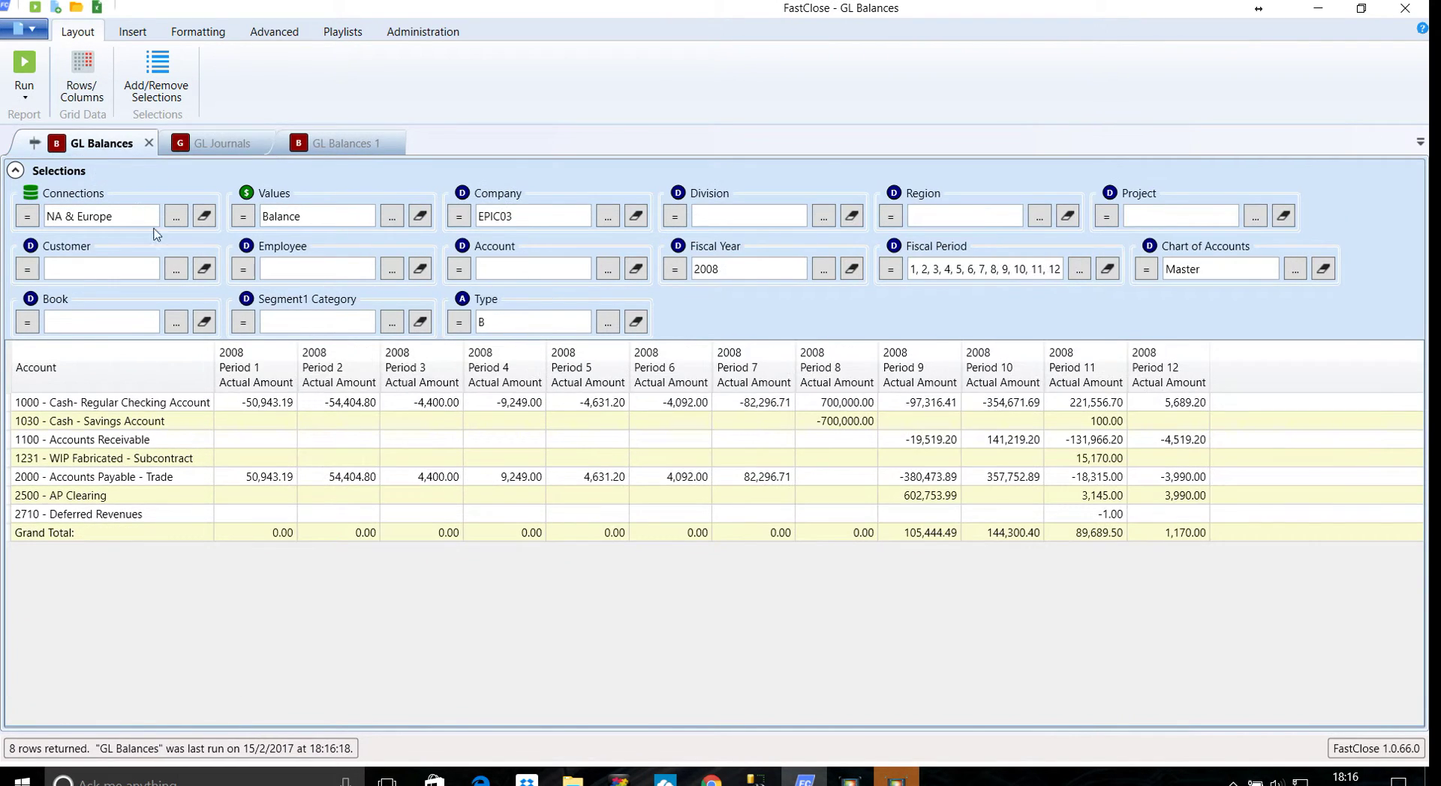
{"action": "double_click", "coordinate": [508, 321]}
{"action": "left_click", "coordinate": [635, 323]}
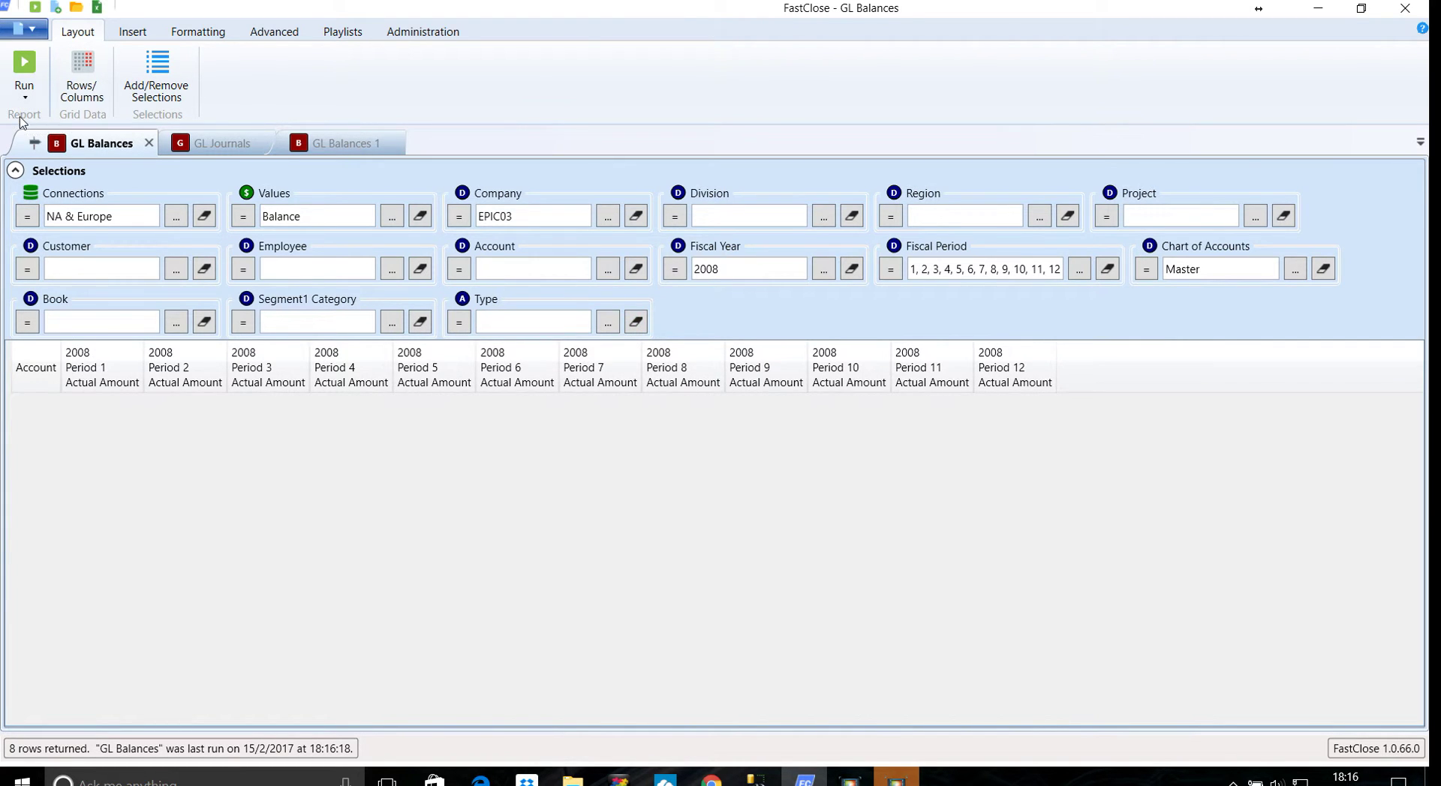
{"action": "left_click", "coordinate": [24, 72]}
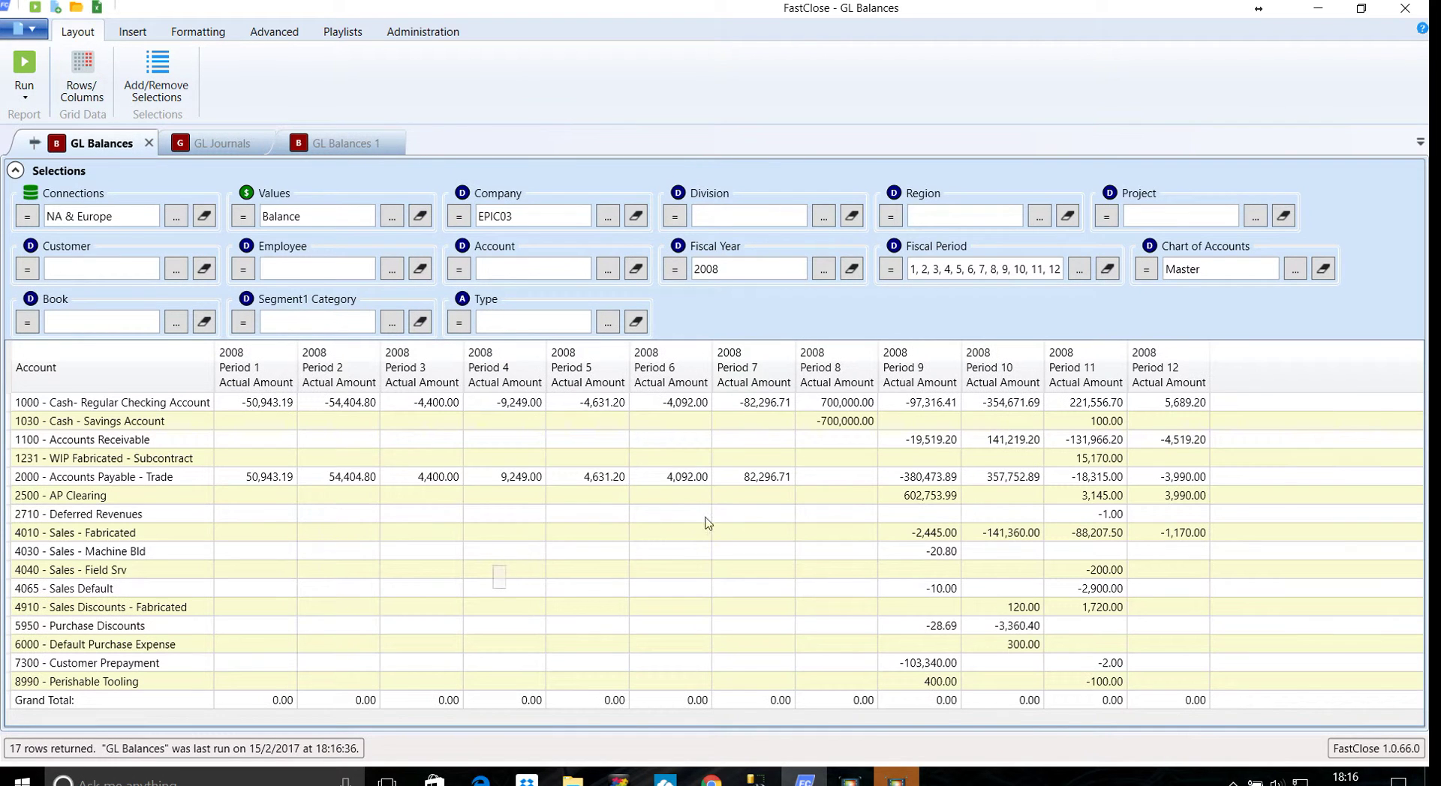
Compare the Period 9 balance of account 1000 in both reports, and dock GL Journals beside GL Balances to view their periods together.
{"action": "left_click", "coordinate": [932, 407]}
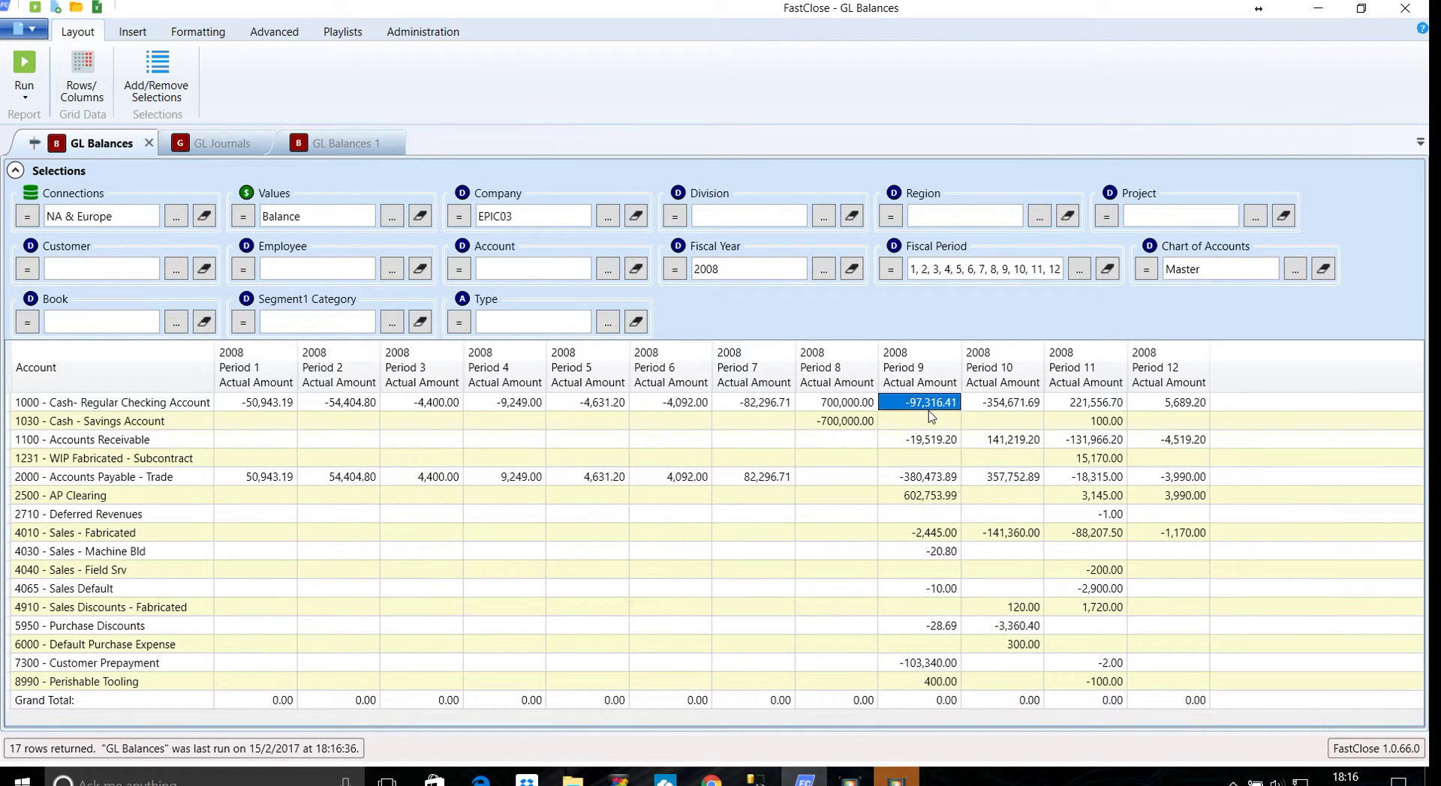
{"action": "left_click", "coordinate": [206, 142]}
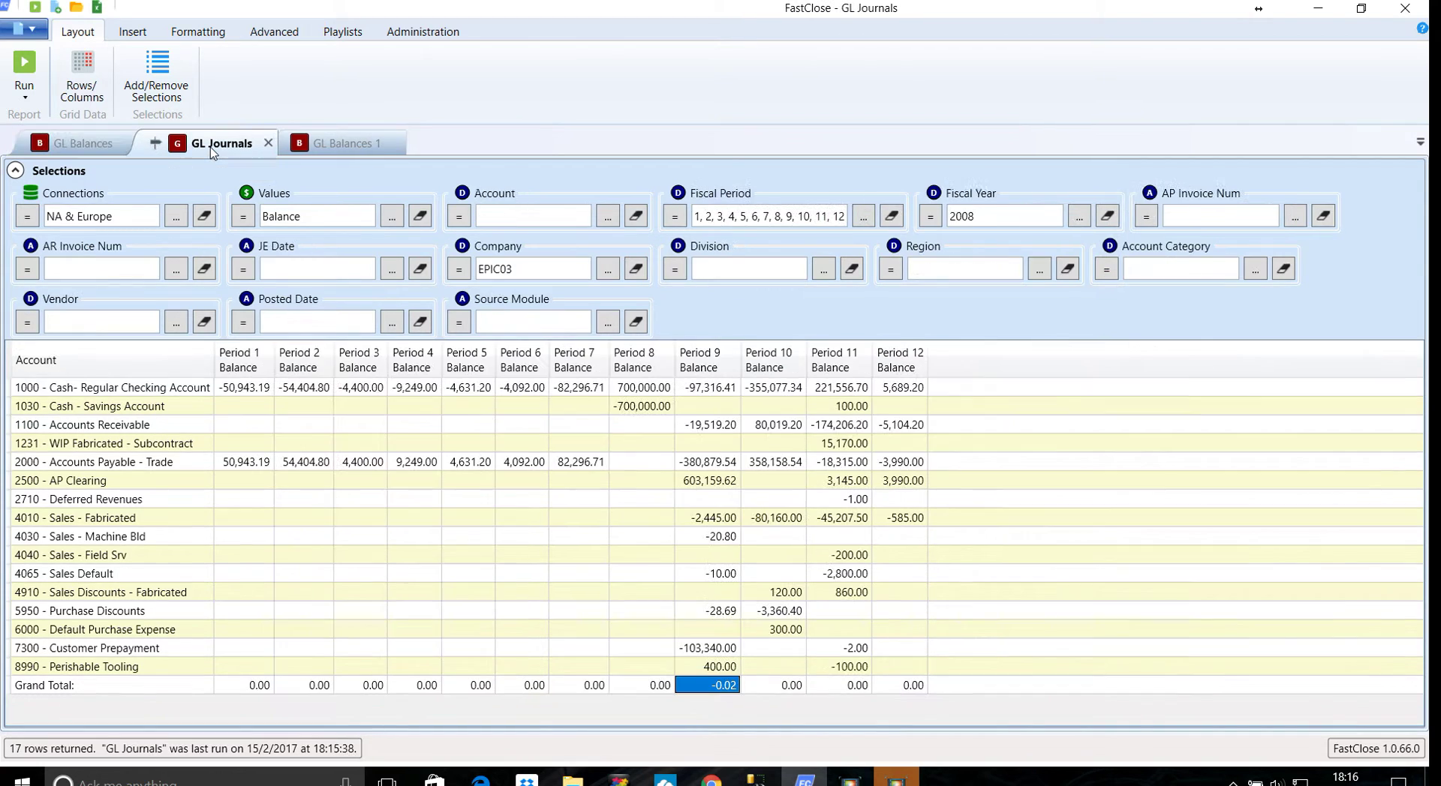
{"action": "left_click", "coordinate": [709, 389]}
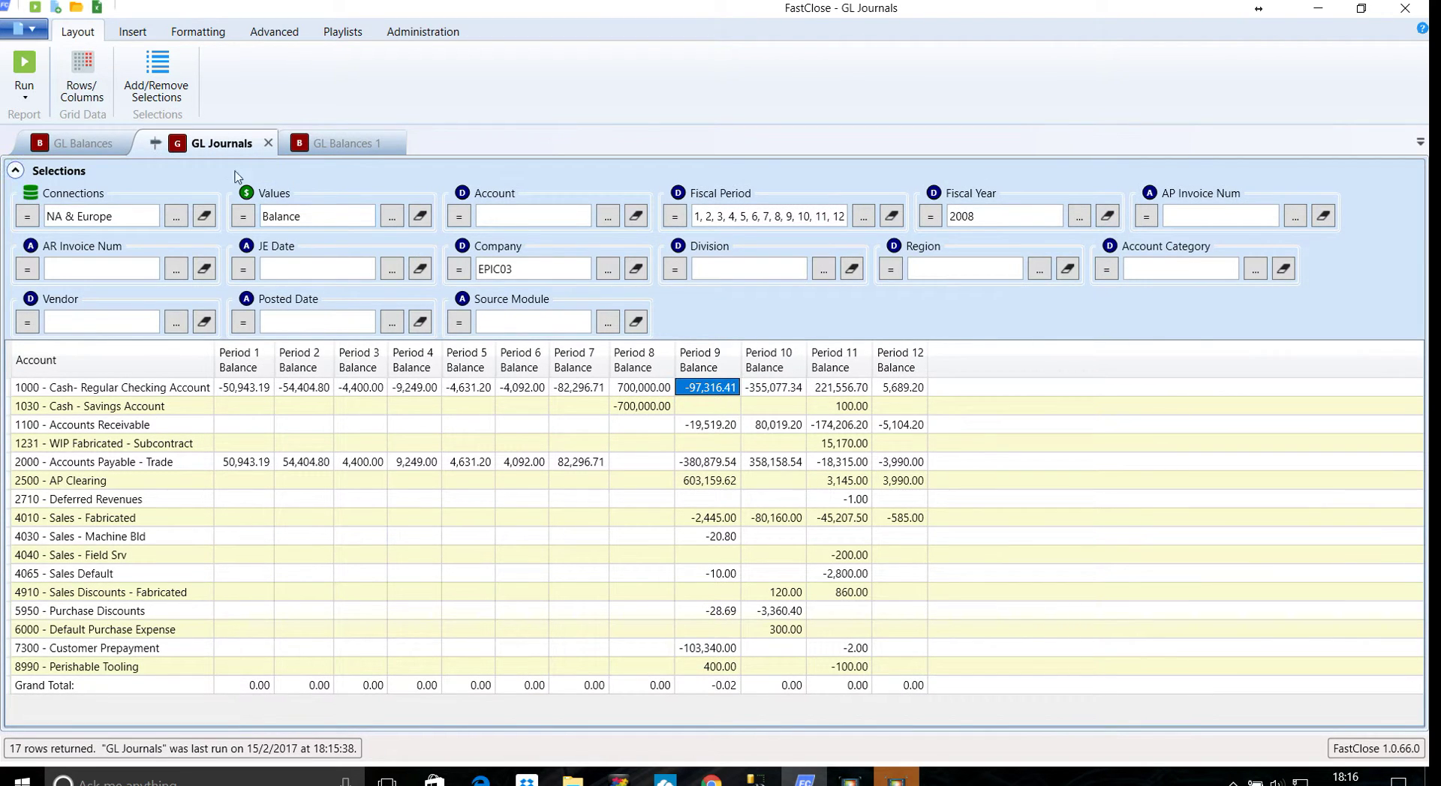
{"action": "left_click_drag", "start_coordinate": [218, 149], "coordinate": [740, 430]}
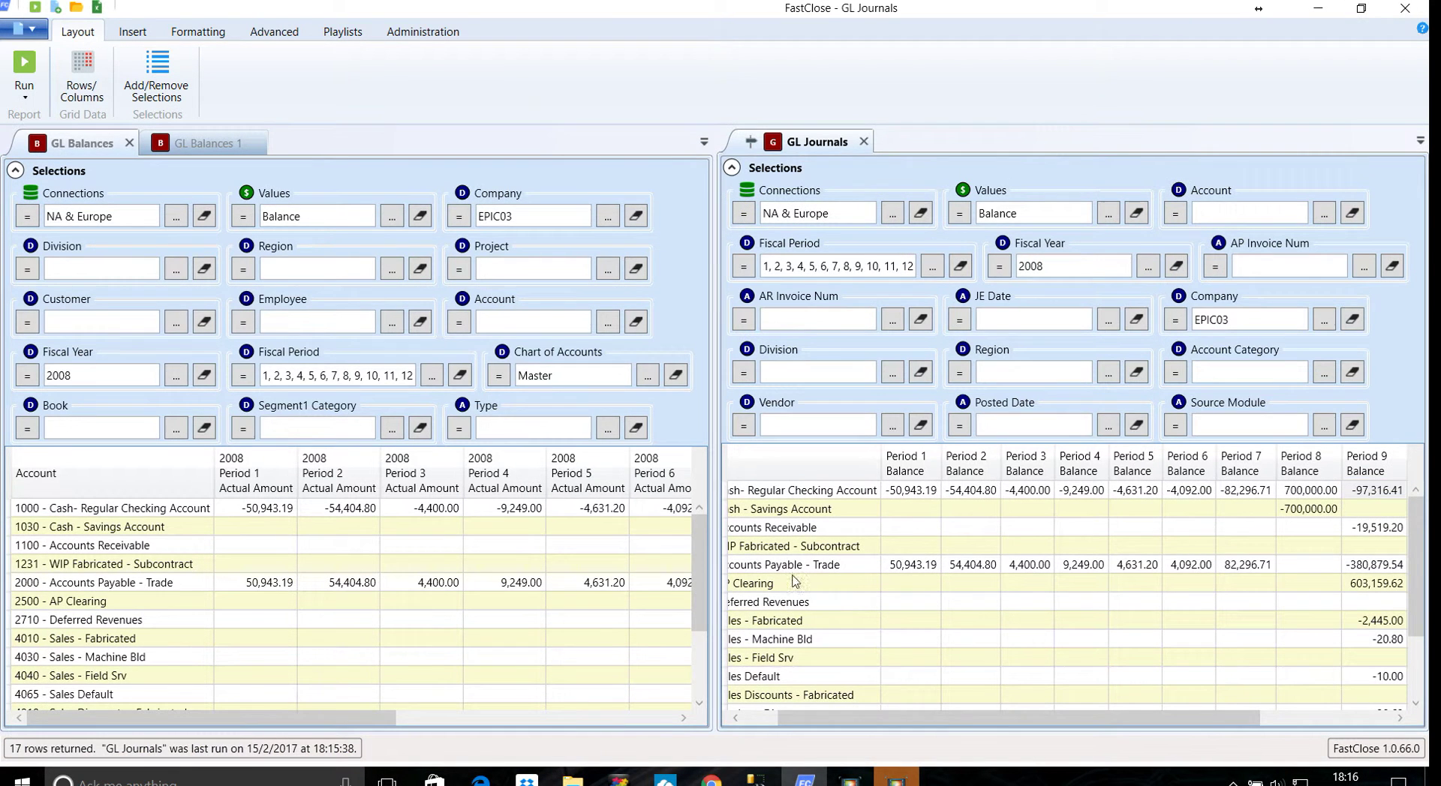
{"action": "left_click_drag", "start_coordinate": [344, 727], "coordinate": [429, 725]}
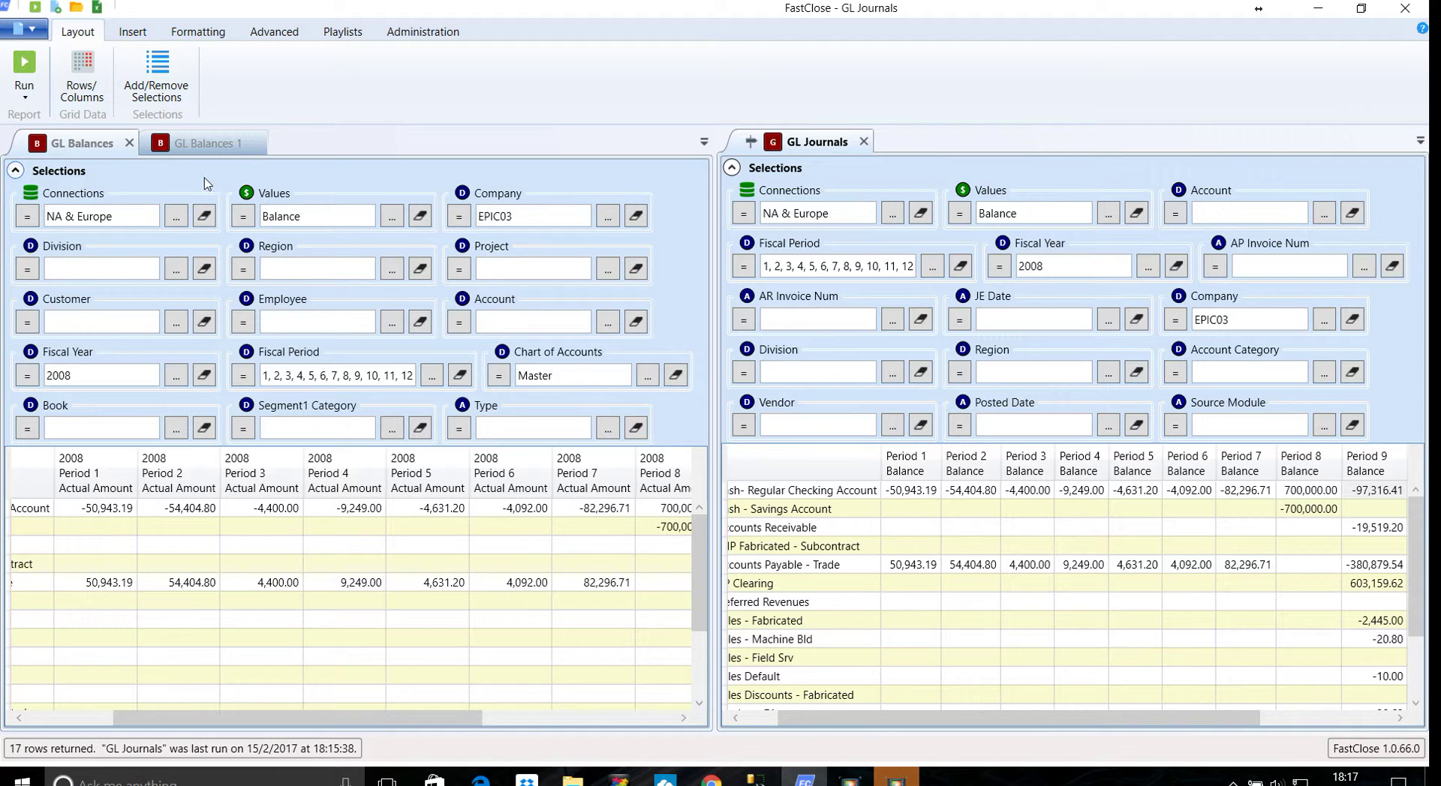
Close the GL Balances and GL Balances 1 reports, keeping only GL Journals open.
{"action": "left_click", "coordinate": [129, 142]}
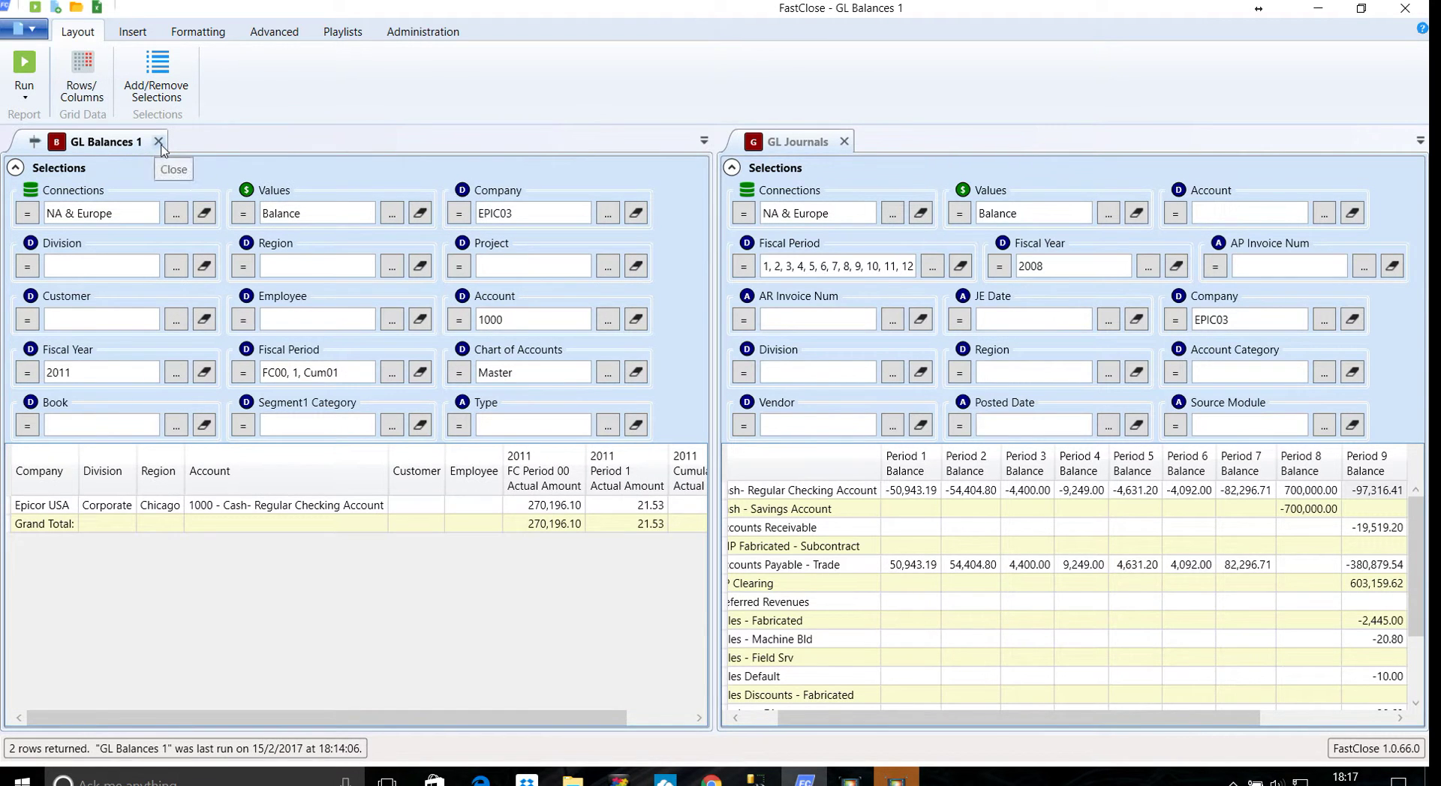
{"action": "left_click", "coordinate": [158, 142]}
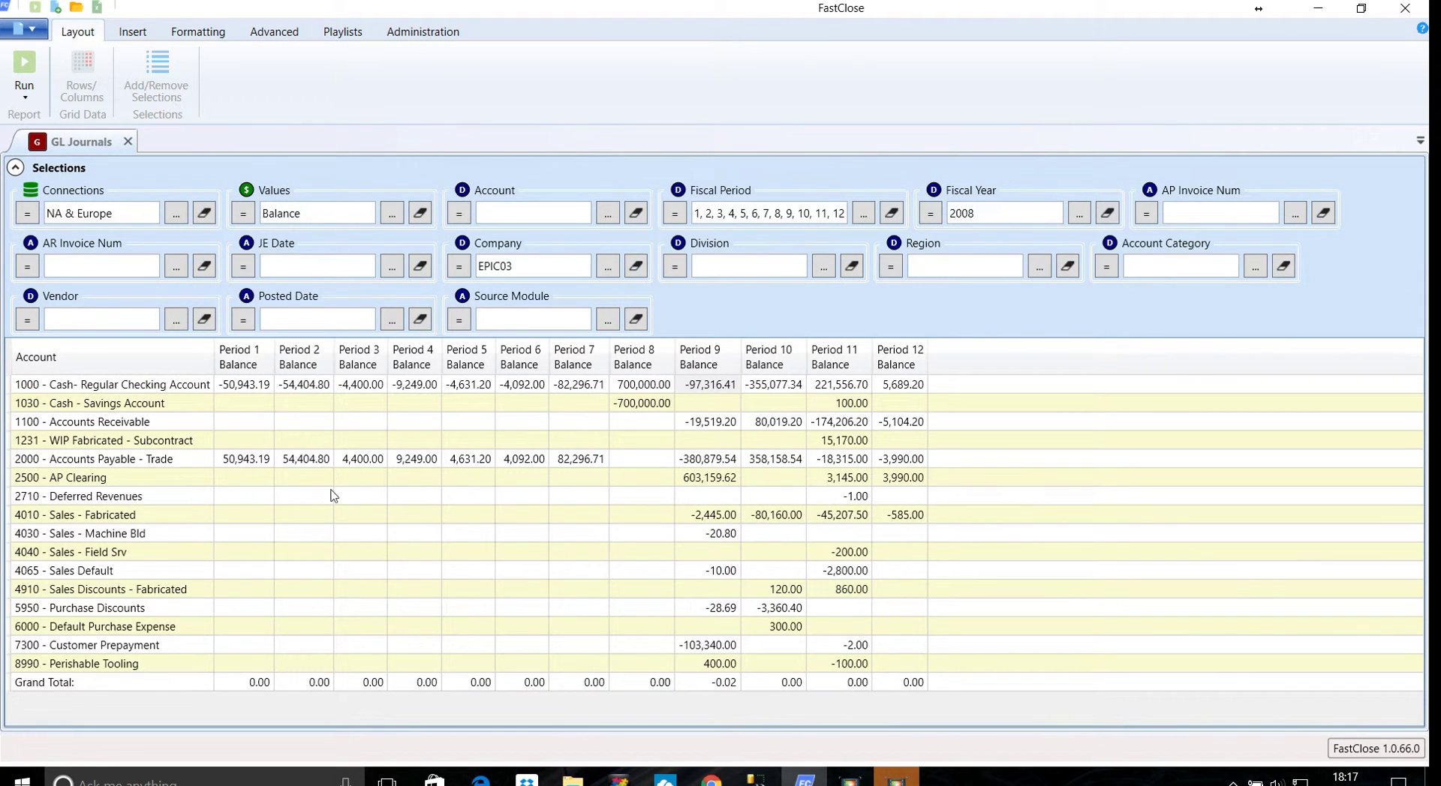